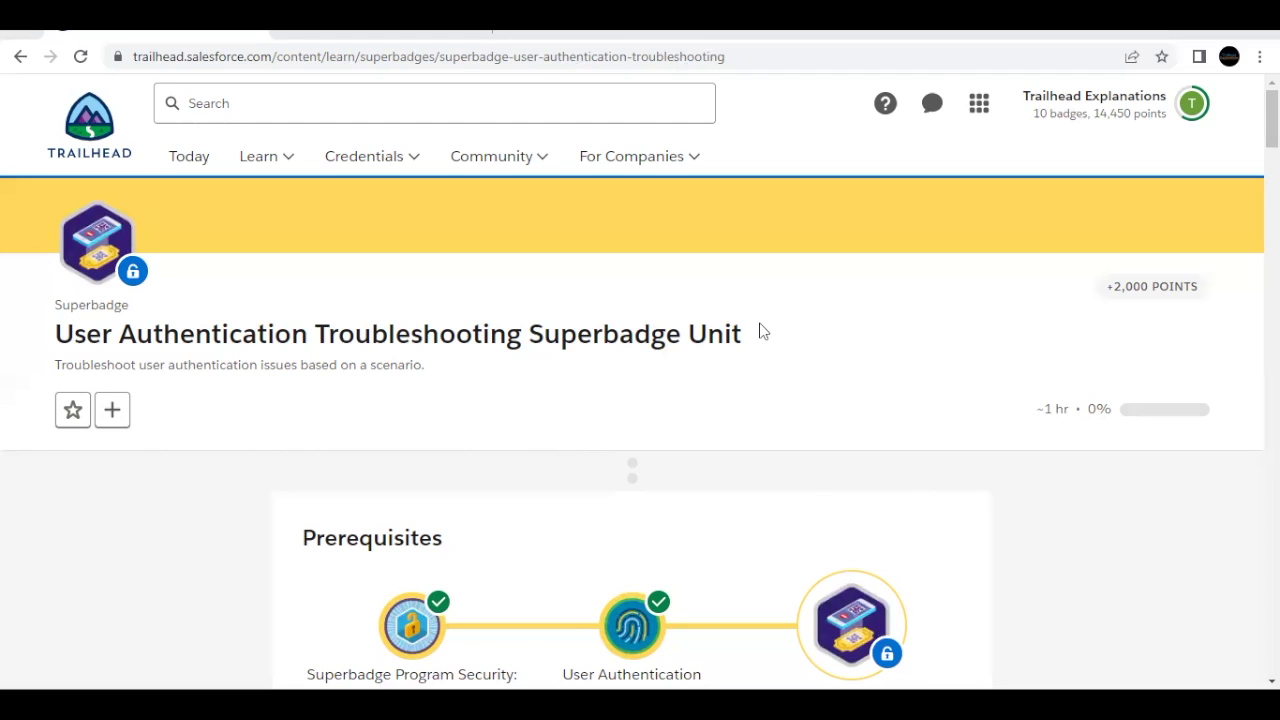
Step: Scroll past the prerequisites and sign-up steps to 'Monday, 9 AM: The Case of the New User'
{"action": "scroll", "coordinate": [760, 331], "scroll_direction": "down", "scroll_amount": 7}
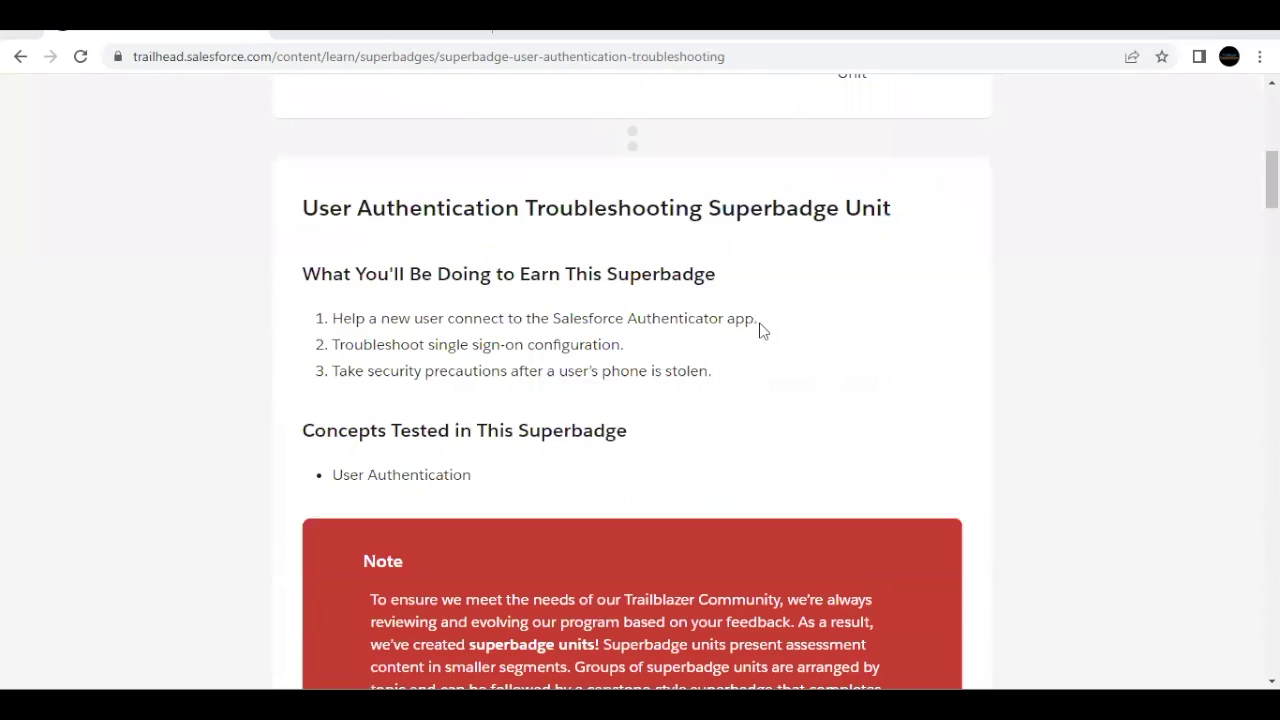
{"action": "scroll", "coordinate": [760, 331], "scroll_direction": "down", "scroll_amount": 6}
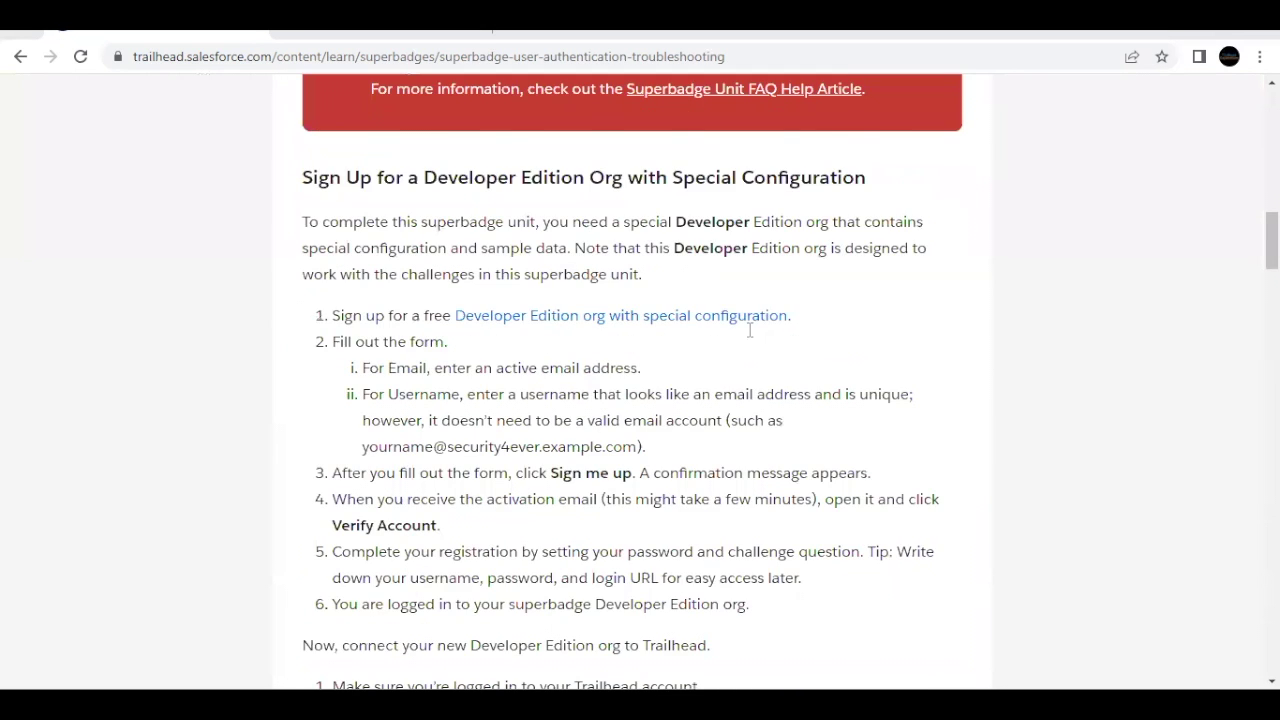
{"action": "scroll", "coordinate": [760, 331], "scroll_direction": "down", "scroll_amount": 1}
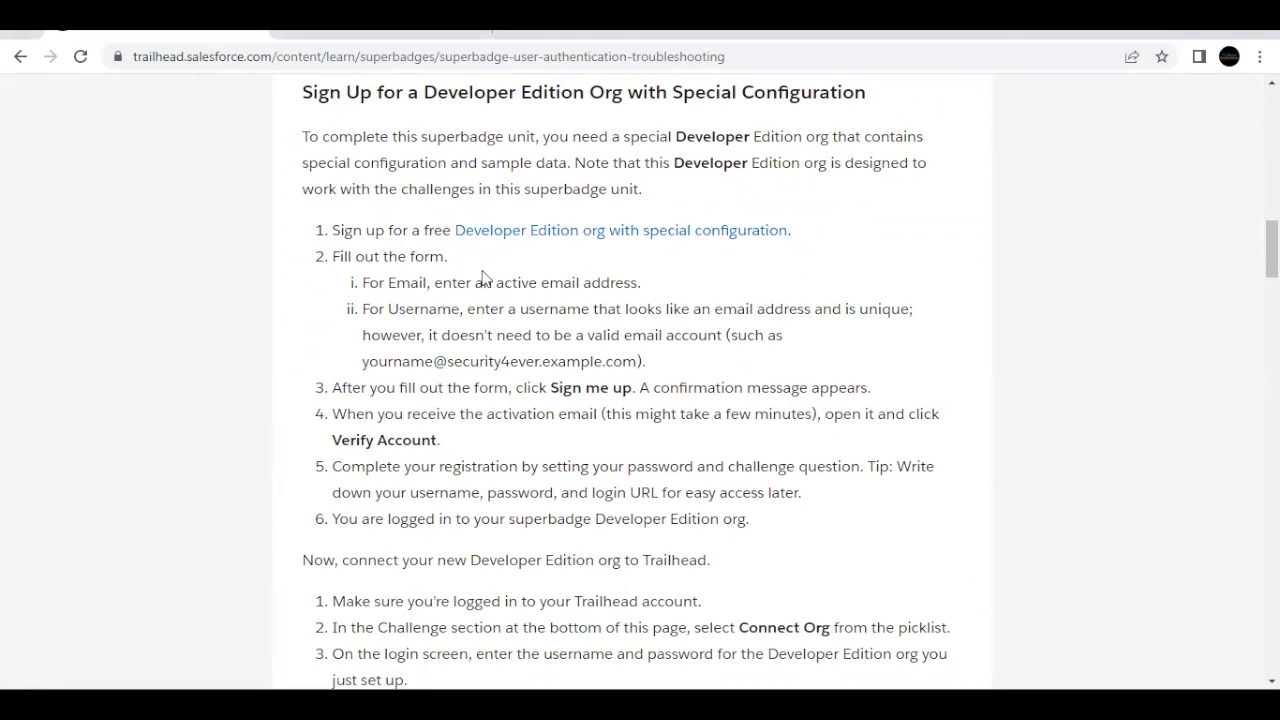
{"action": "scroll", "coordinate": [483, 277], "scroll_direction": "down", "scroll_amount": 3}
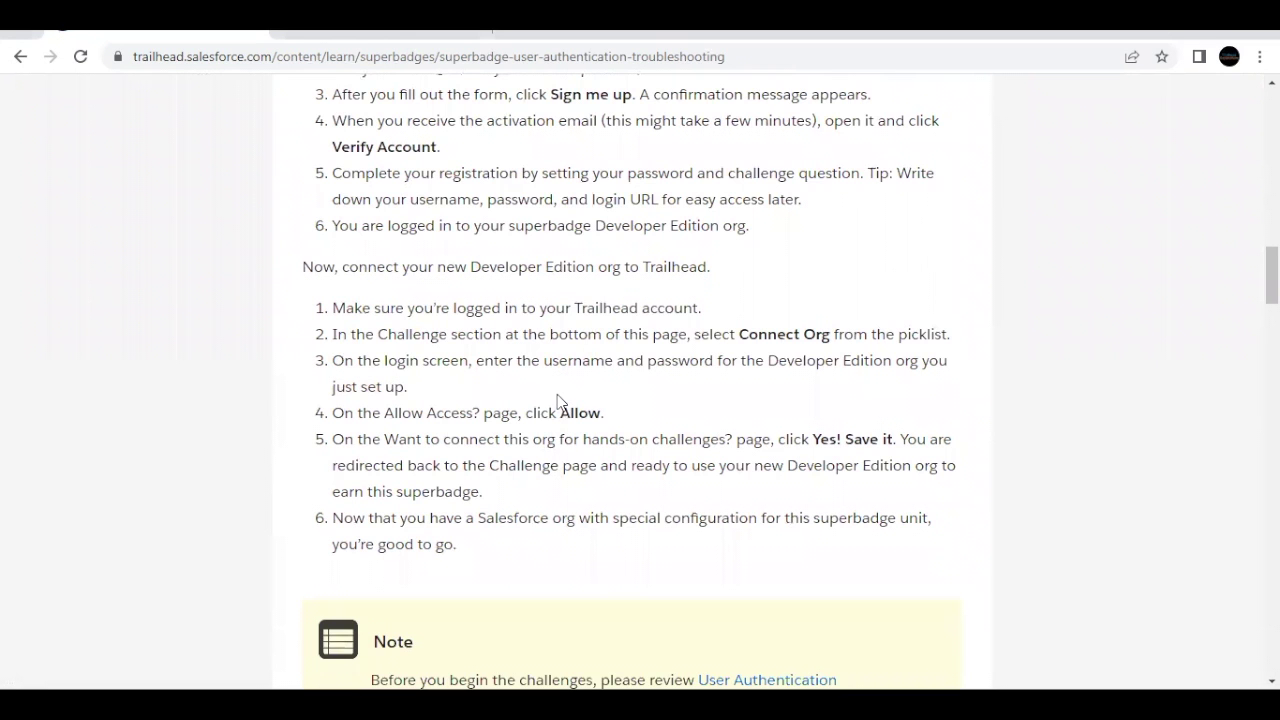
{"action": "scroll", "coordinate": [560, 400], "scroll_direction": "down", "scroll_amount": 6}
{"action": "scroll", "coordinate": [560, 400], "scroll_direction": "down", "scroll_amount": 3}
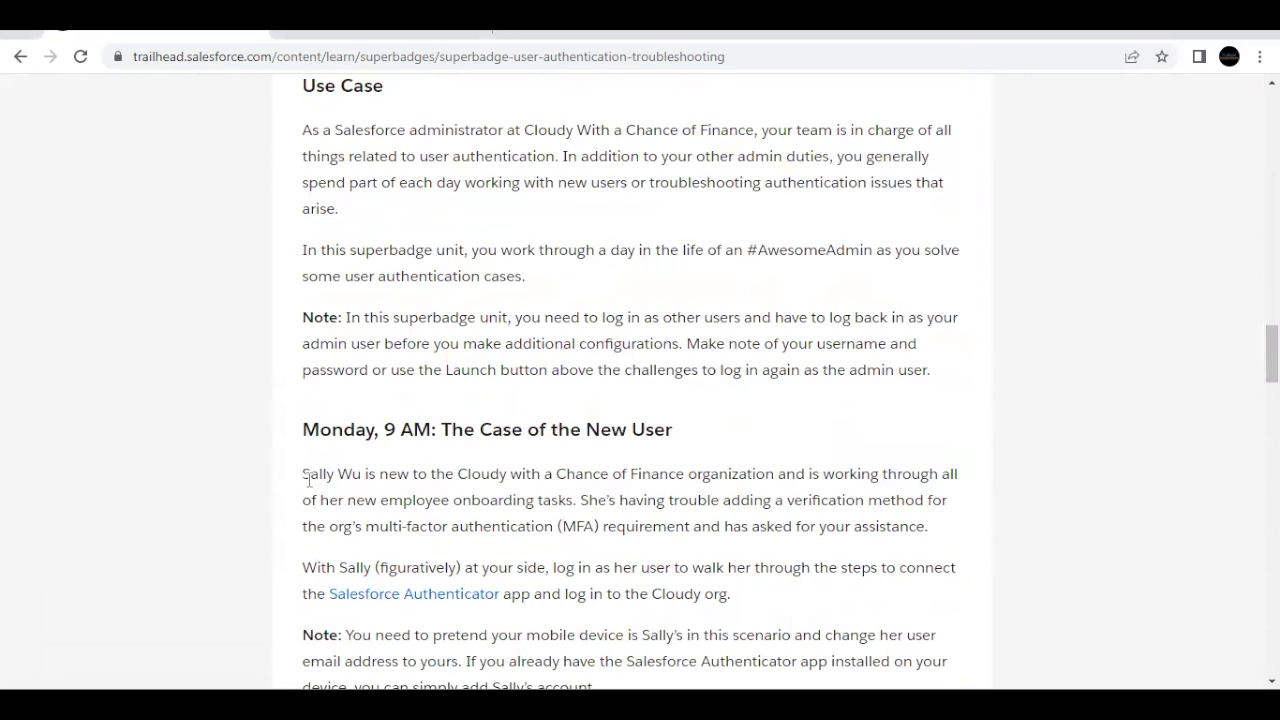
{"action": "left_click_drag", "start_coordinate": [303, 474], "coordinate": [362, 474]}
{"action": "scroll", "coordinate": [362, 477], "scroll_direction": "down", "scroll_amount": 1}
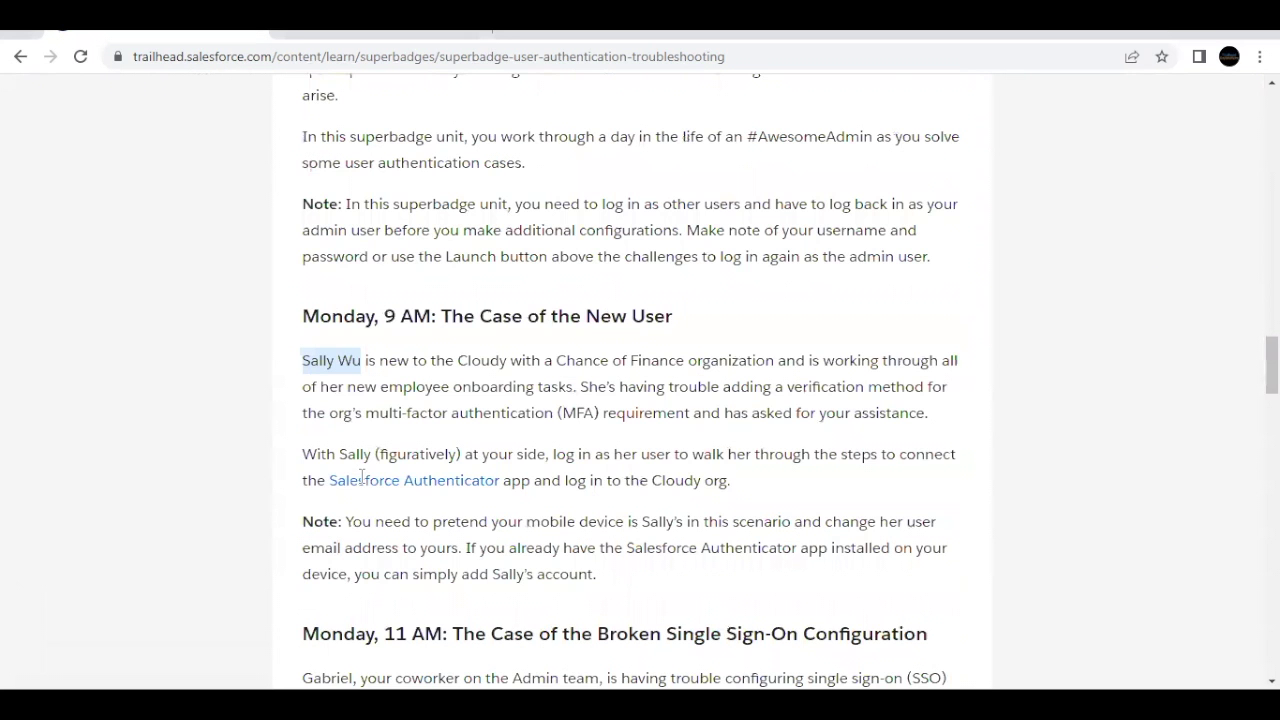
{"action": "scroll", "coordinate": [362, 477], "scroll_direction": "down", "scroll_amount": 1}
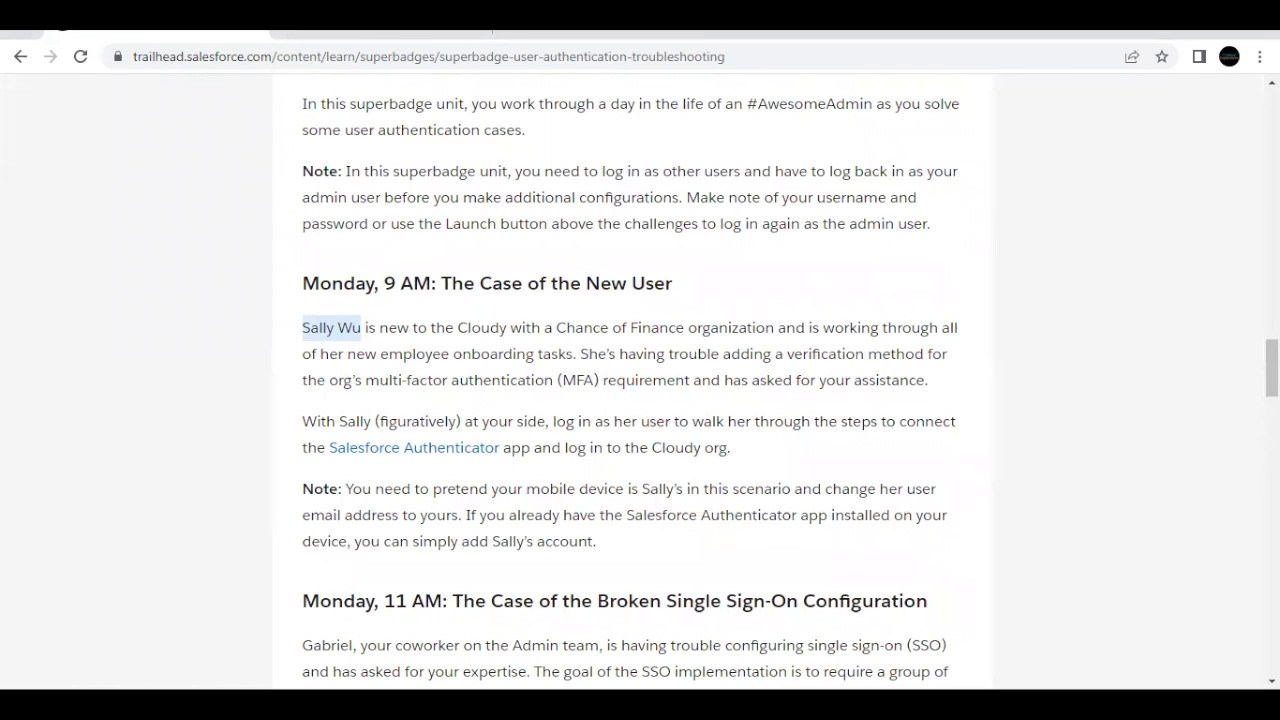
Step: Search Setup for the new user, open their user record, and select the Username value
{"action": "left_click", "coordinate": [410, 36]}
{"action": "left_click", "coordinate": [480, 100]}
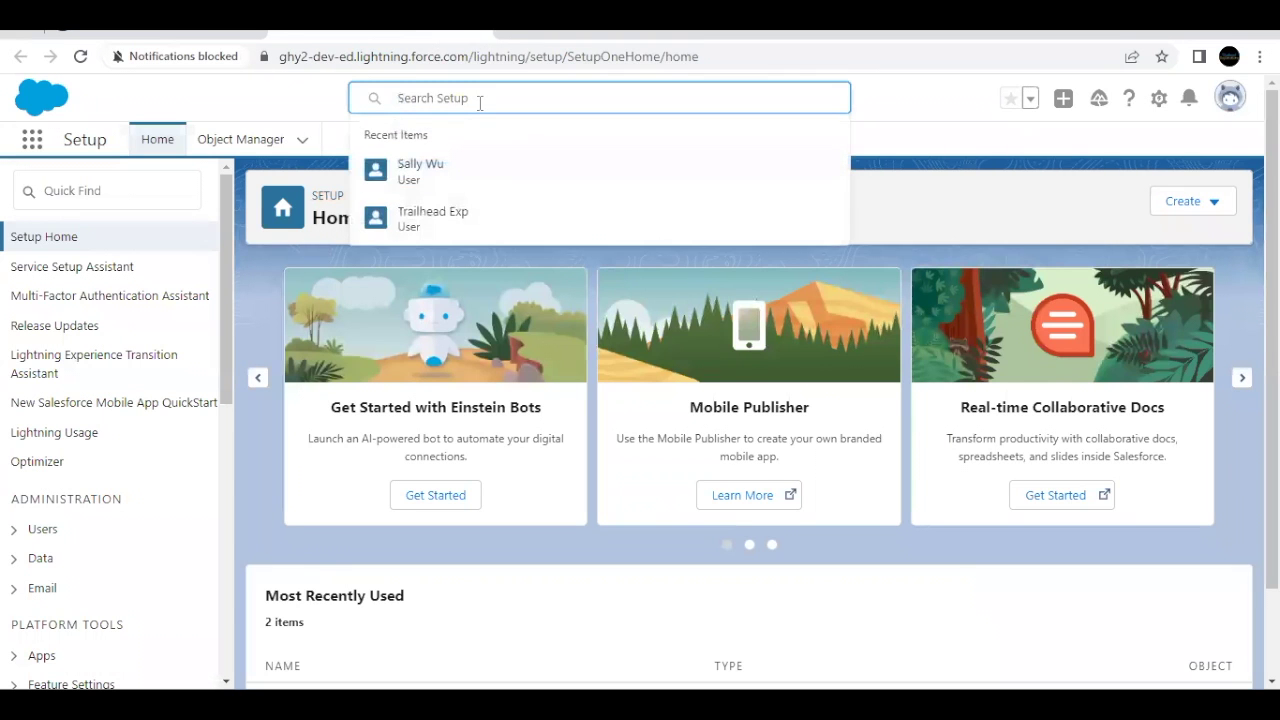
{"action": "type", "text": "Sal"}
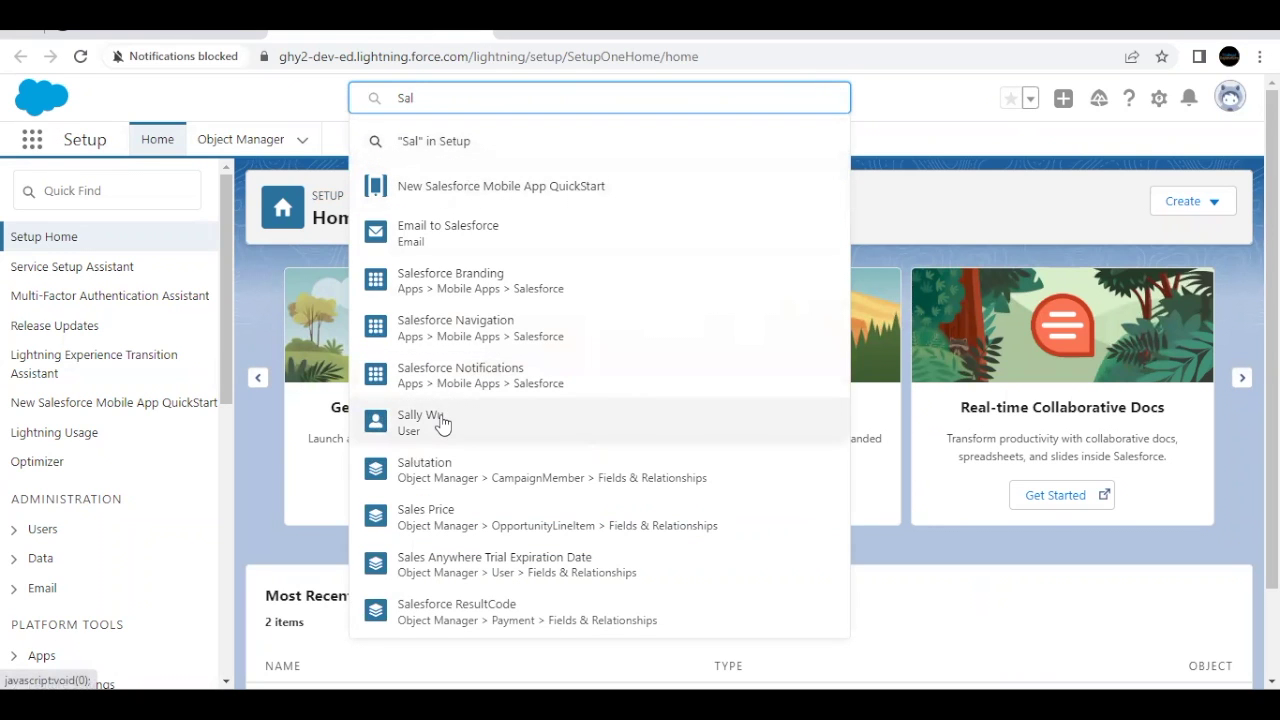
{"action": "left_click", "coordinate": [632, 300]}
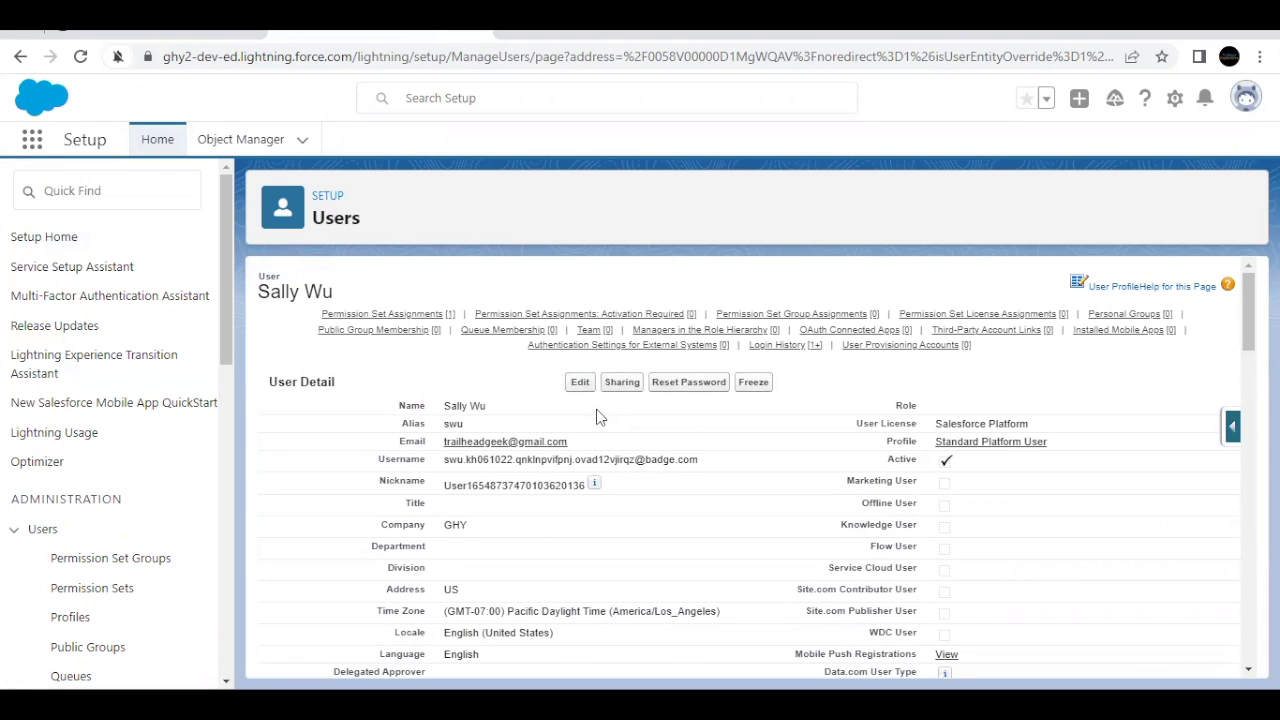
{"action": "left_click", "coordinate": [581, 385]}
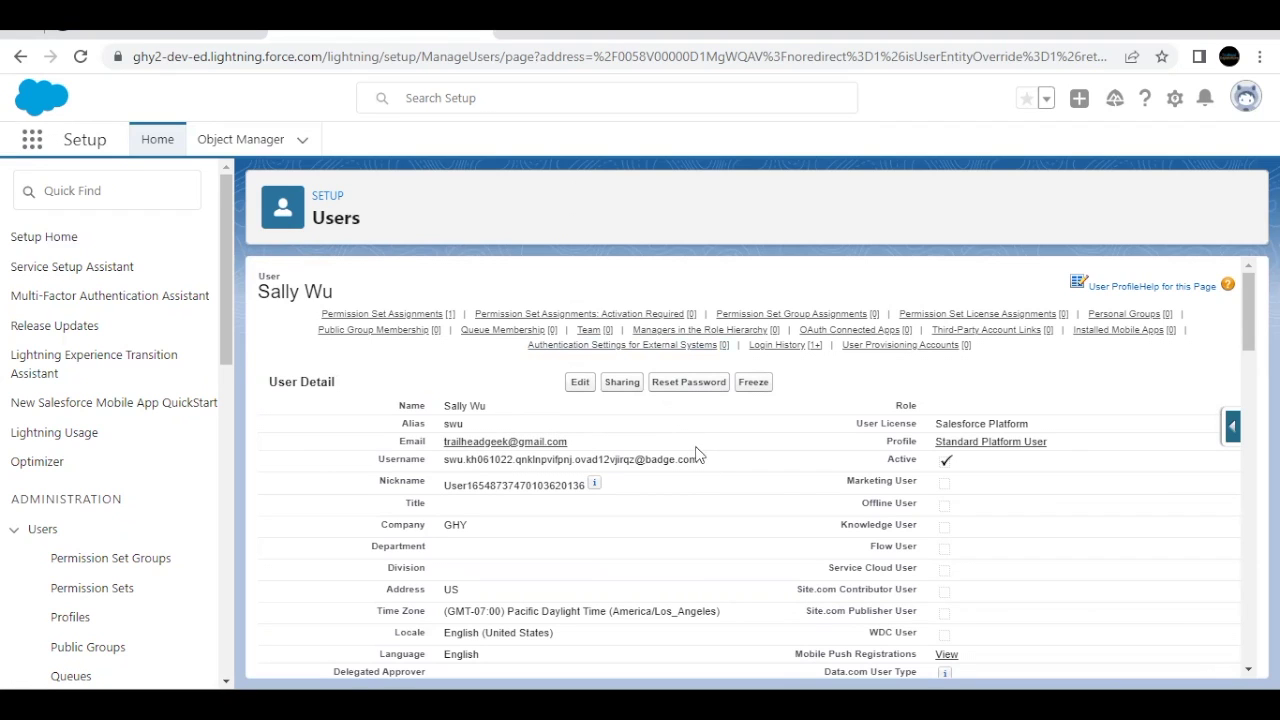
{"action": "left_click_drag", "start_coordinate": [675, 464], "coordinate": [437, 461]}
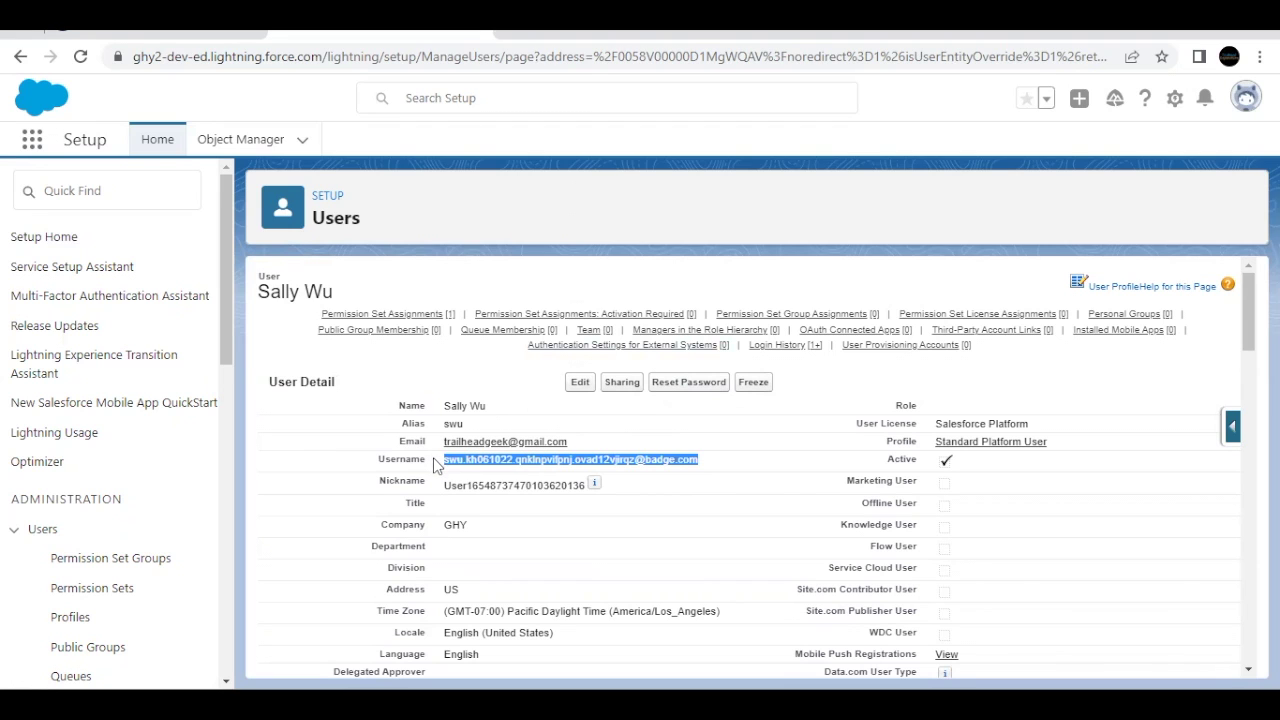
Step: Log out of the admin account and log in with the copied username and password
{"action": "left_click", "coordinate": [1245, 100]}
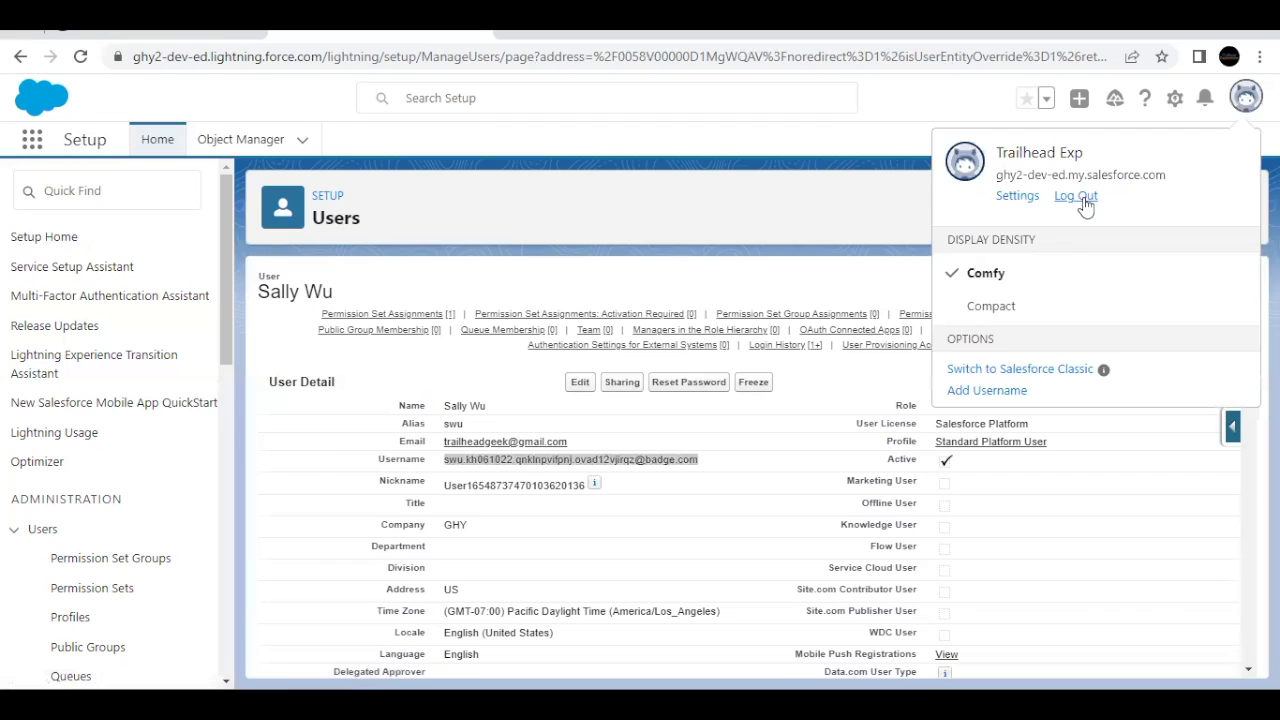
{"action": "left_click", "coordinate": [1080, 200]}
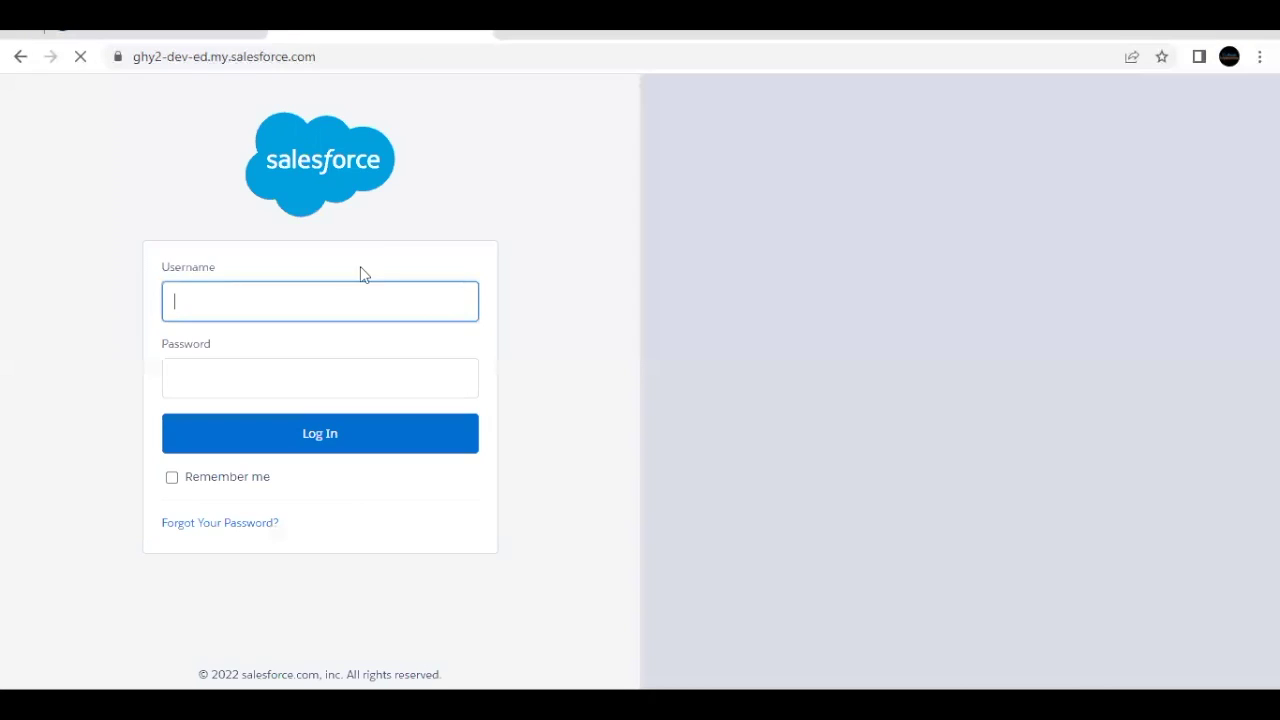
{"action": "left_click", "coordinate": [343, 297]}
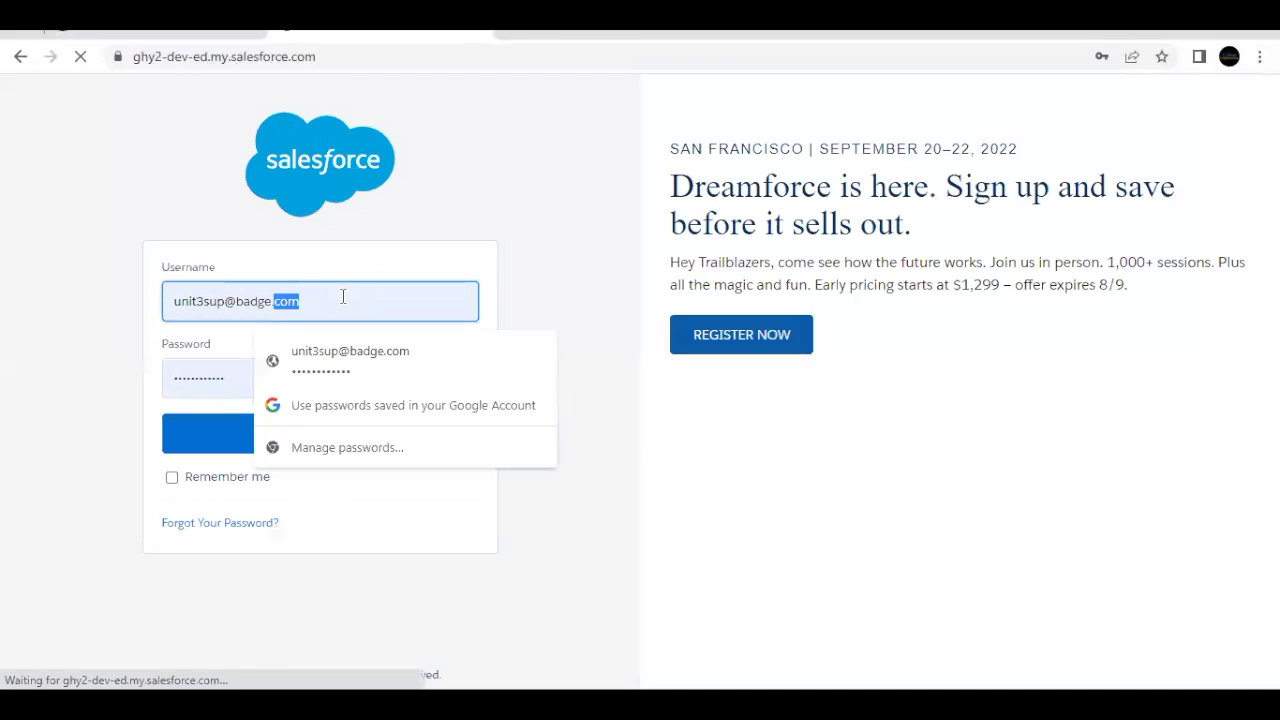
{"action": "key", "text": "ctrl+a"}
{"action": "key", "text": "ctrl+v"}
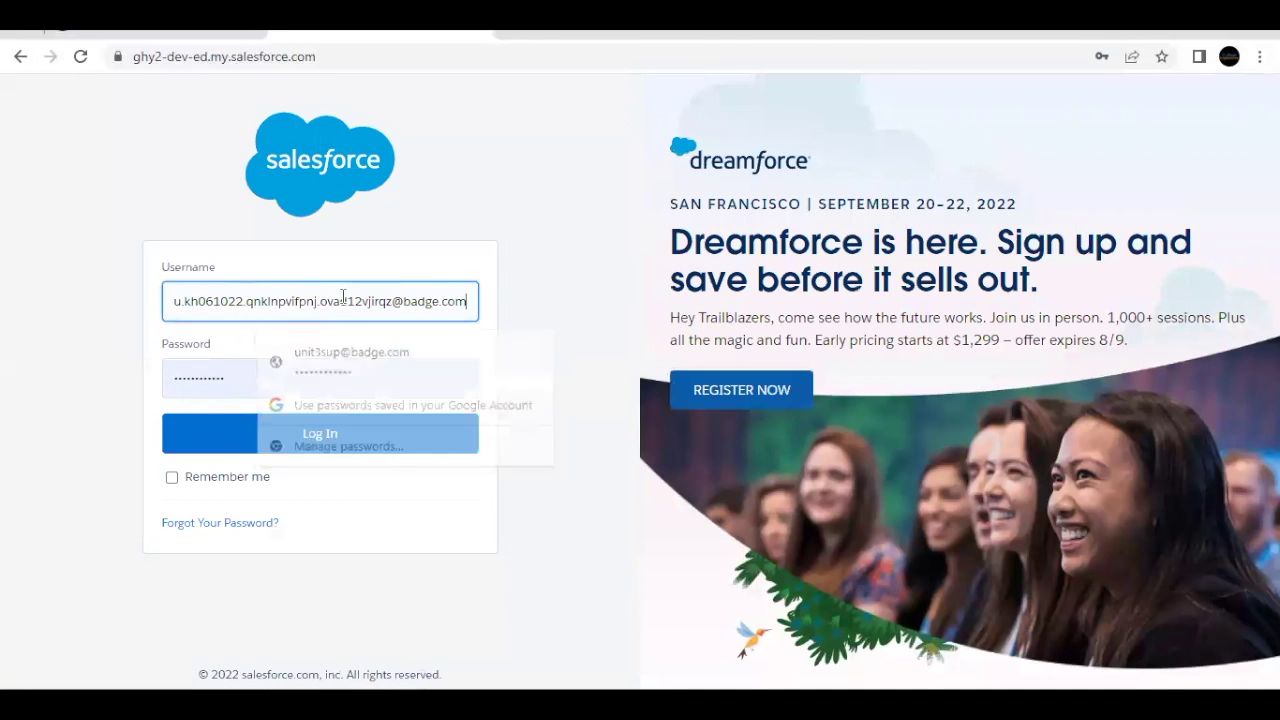
{"action": "left_click", "coordinate": [283, 380]}
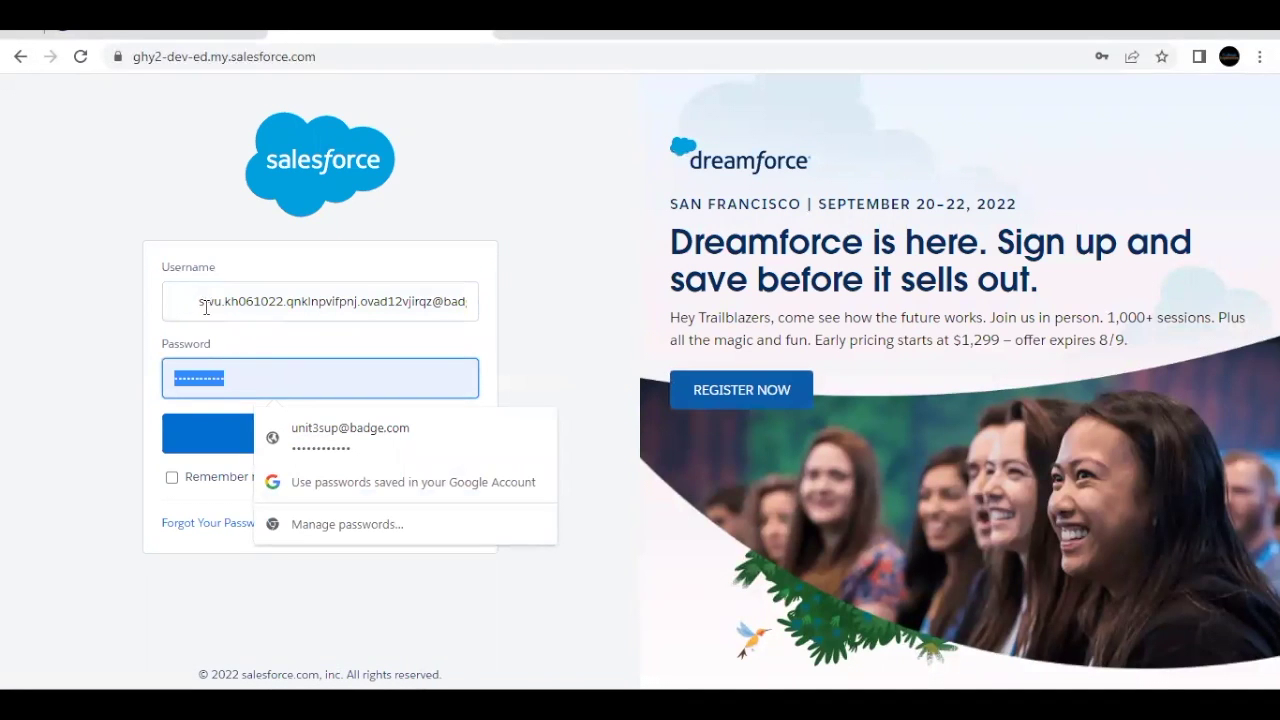
{"action": "type", "text": "••••••••"}
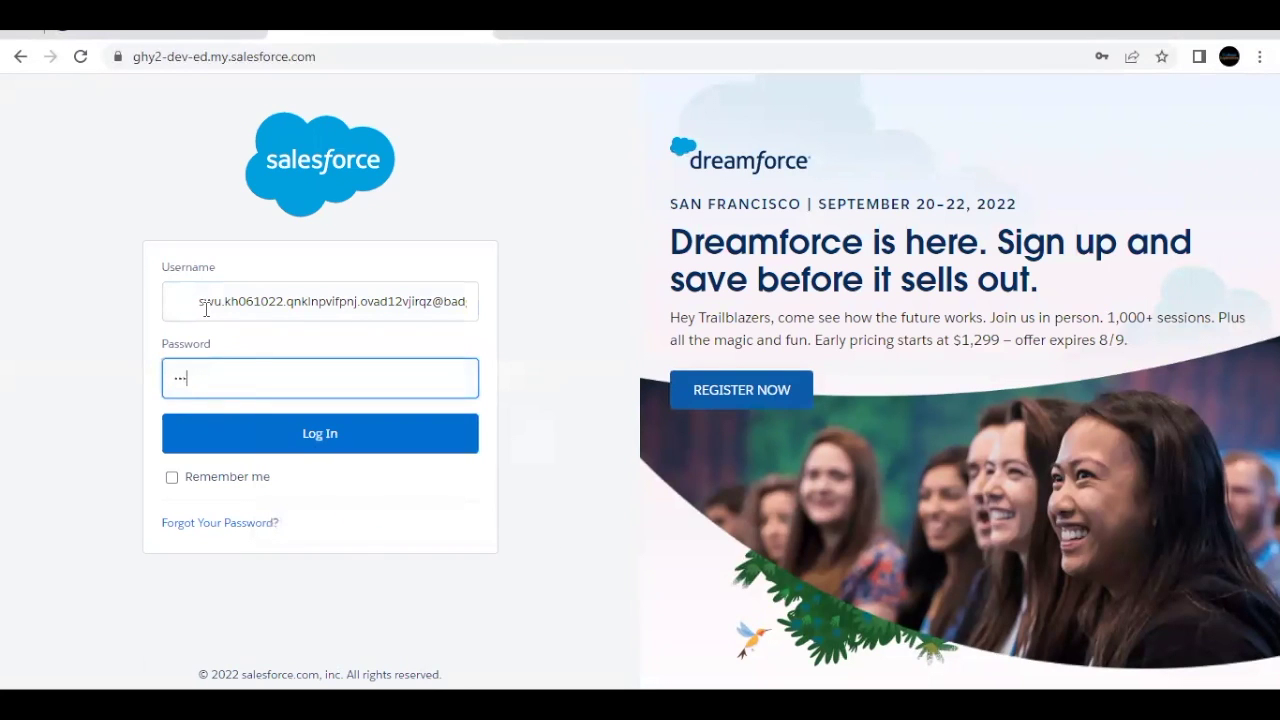
{"action": "type", "text": "••••"}
{"action": "left_click", "coordinate": [268, 440]}
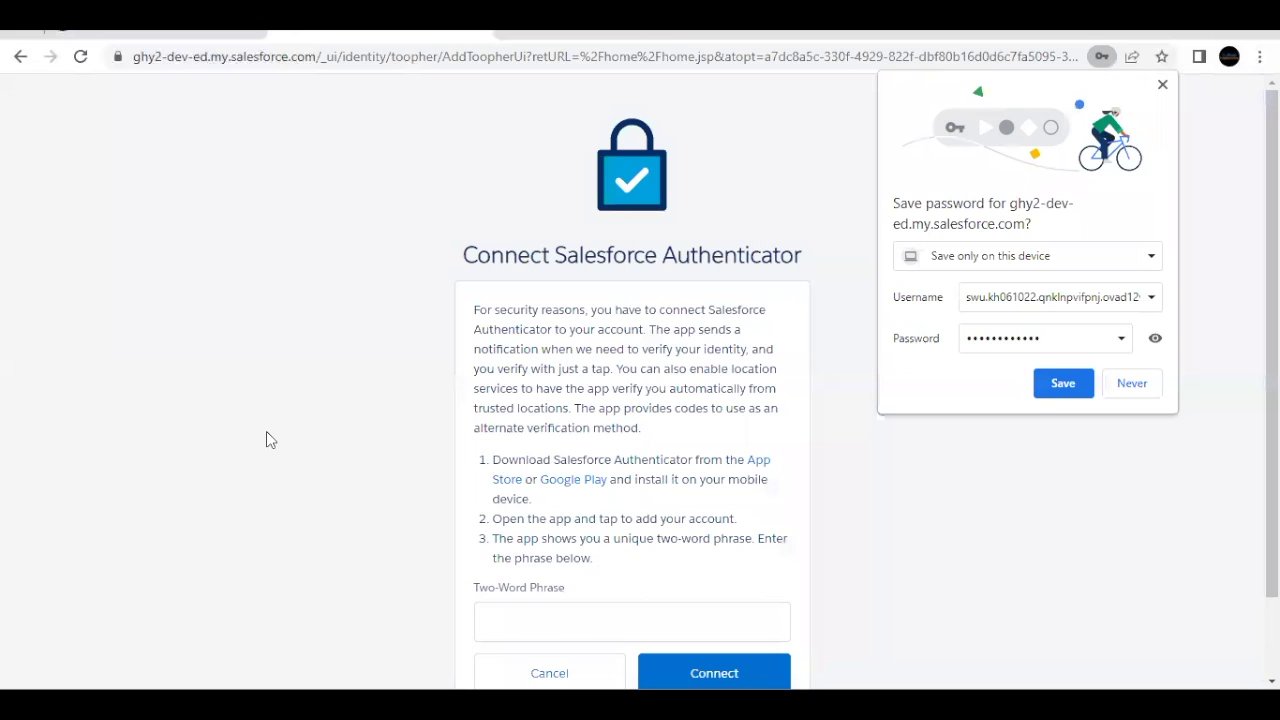
Step: Save the login in Chrome, then connect Salesforce Authenticator using the app's two-word phrase
{"action": "left_click", "coordinate": [1060, 385]}
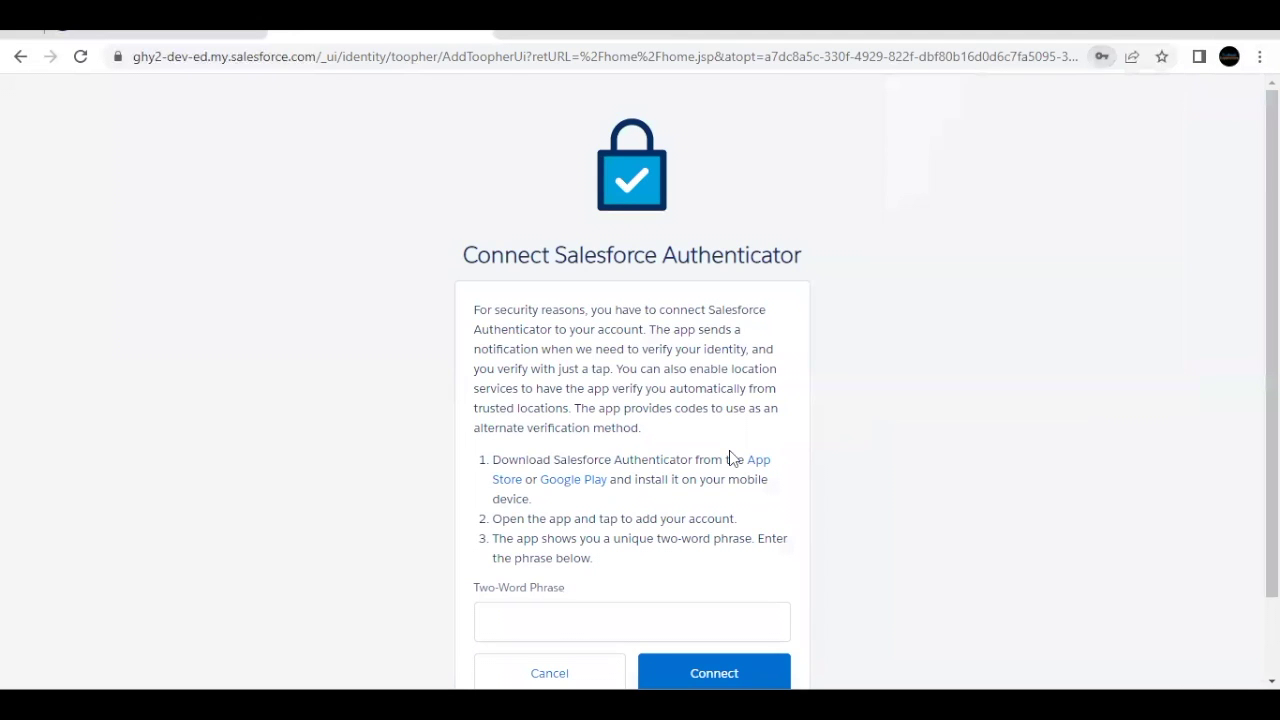
{"action": "scroll", "coordinate": [729, 450], "scroll_direction": "down", "scroll_amount": 2}
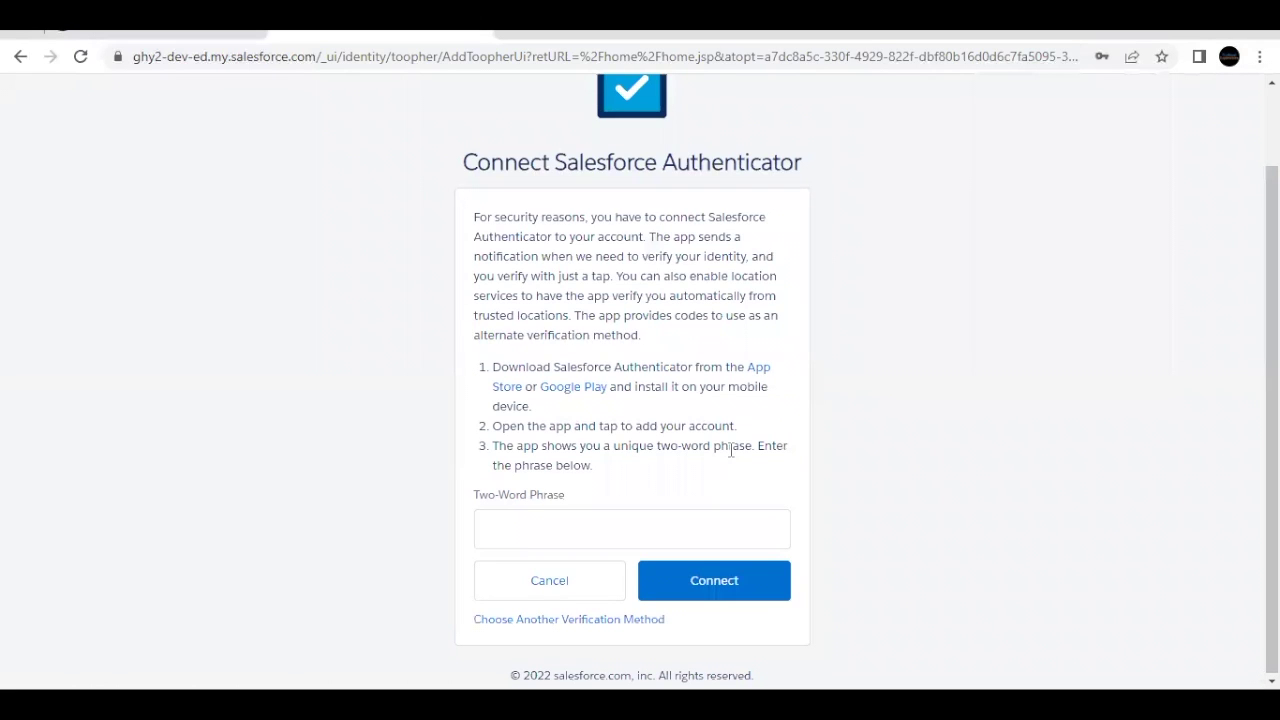
{"action": "left_click_drag", "start_coordinate": [587, 366], "coordinate": [709, 367]}
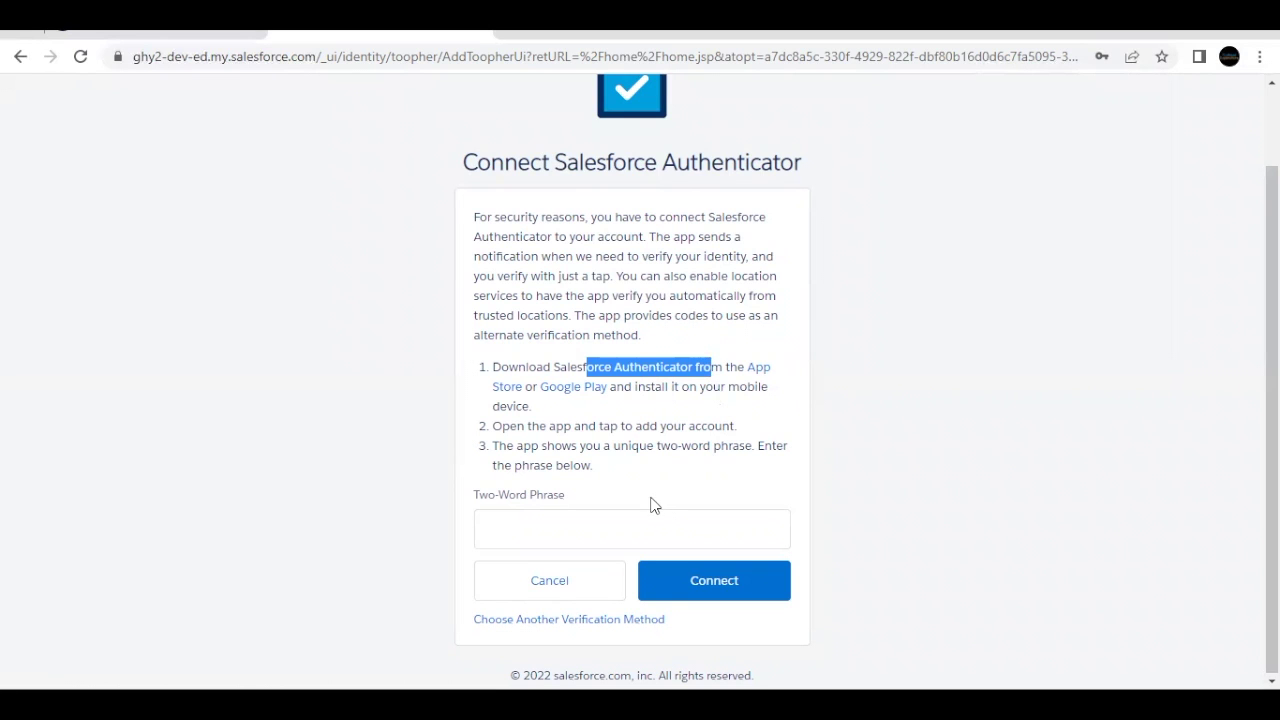
{"action": "left_click", "coordinate": [574, 525]}
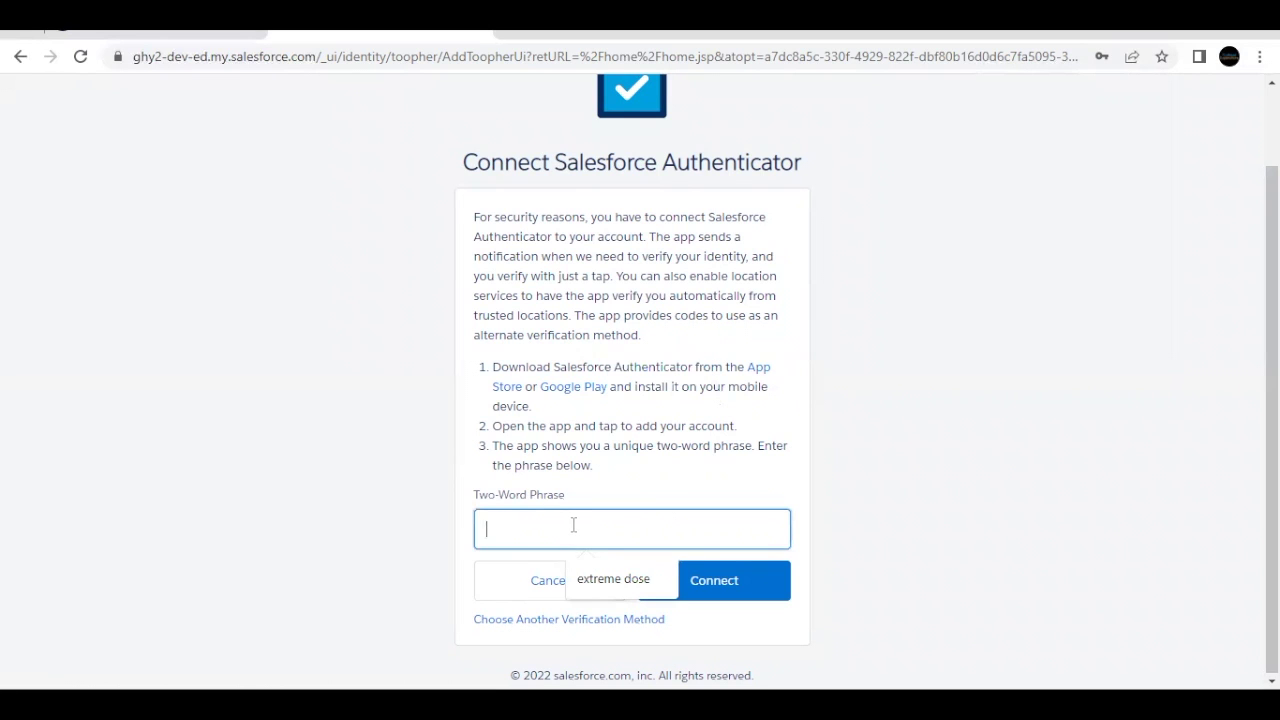
{"action": "type", "text": "solid"}
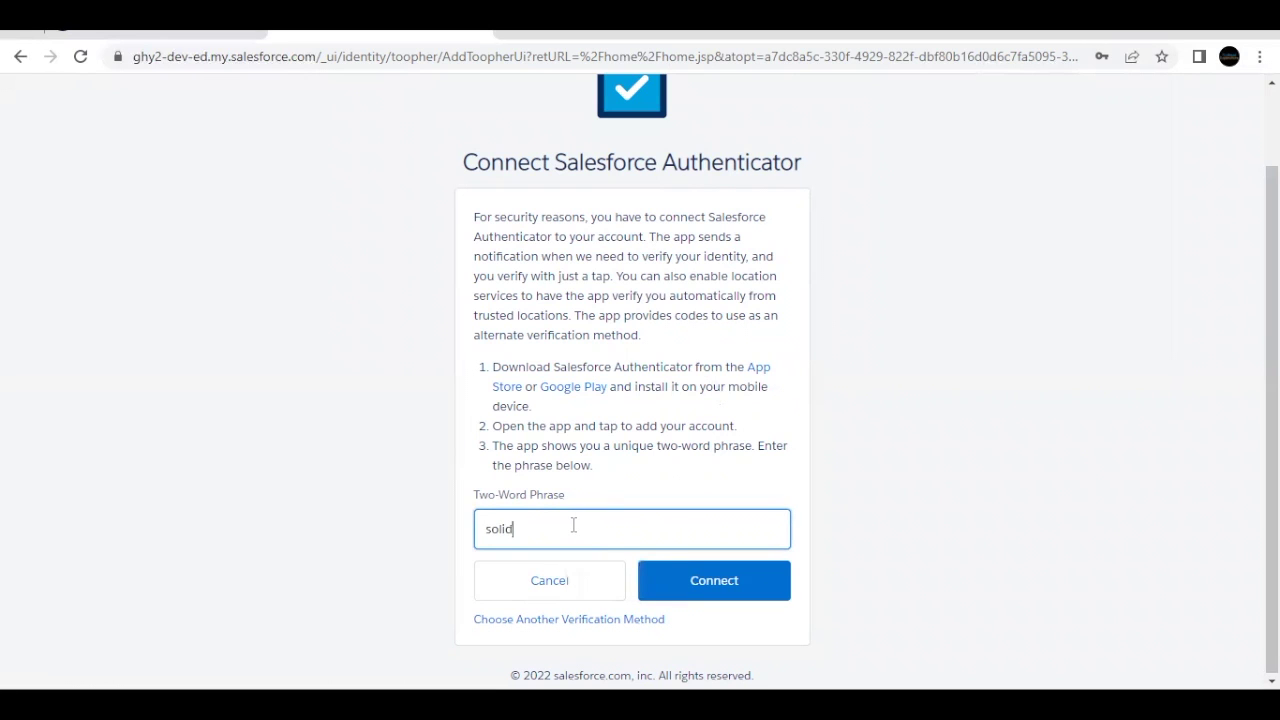
{"action": "type", "text": " chill"}
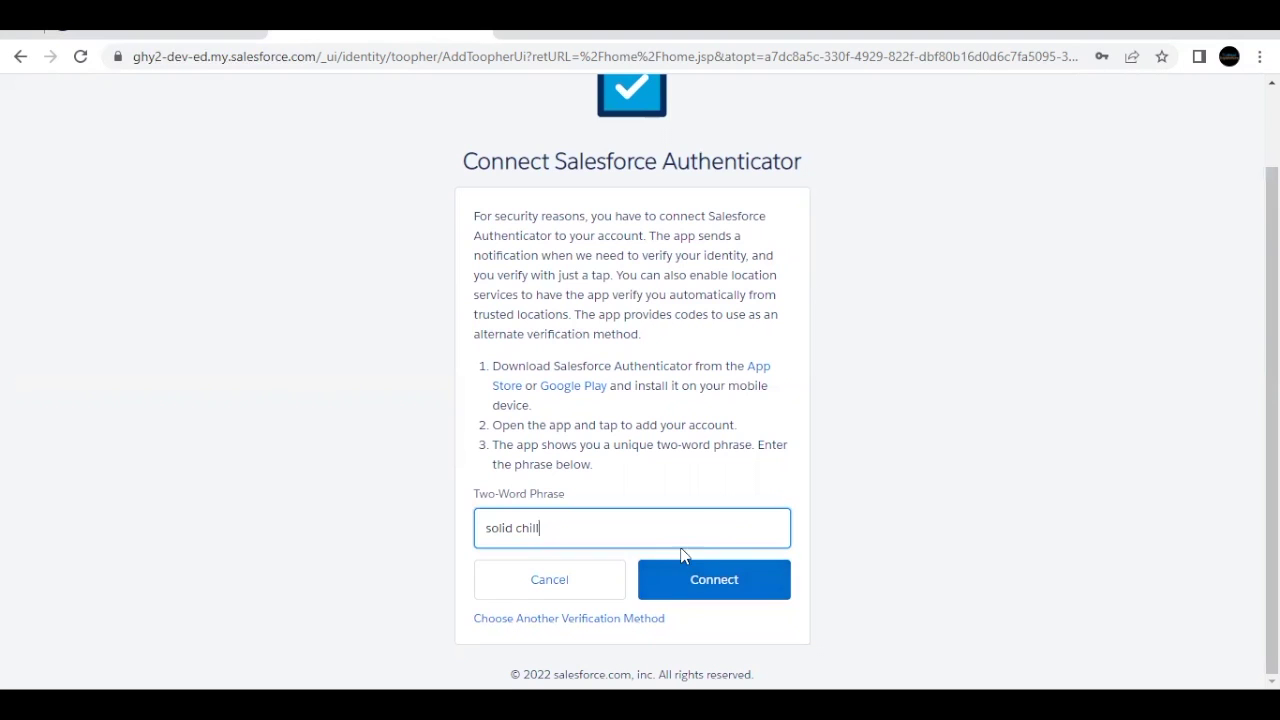
{"action": "left_click", "coordinate": [695, 585]}
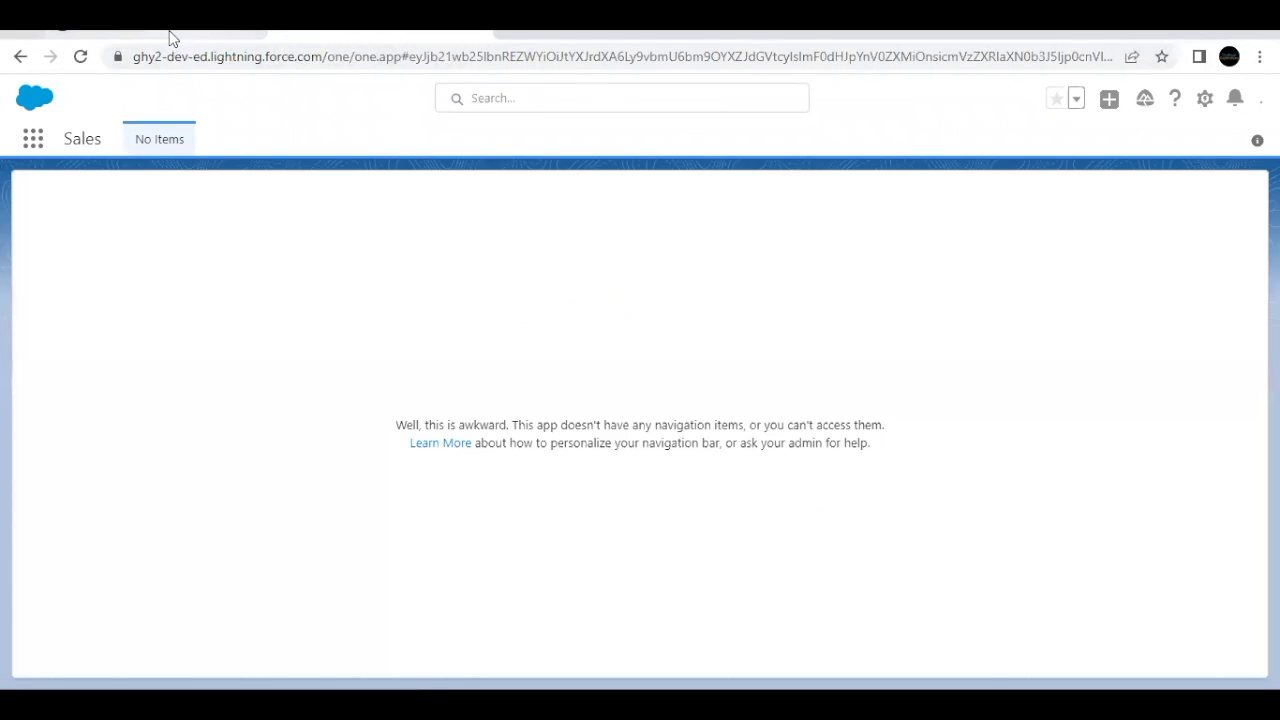
Step: Run the check for challenge 1, Salesforce Authenticator Setup, on the superbadge page
{"action": "left_click", "coordinate": [170, 38]}
{"action": "scroll", "coordinate": [503, 418], "scroll_direction": "down", "scroll_amount": 1}
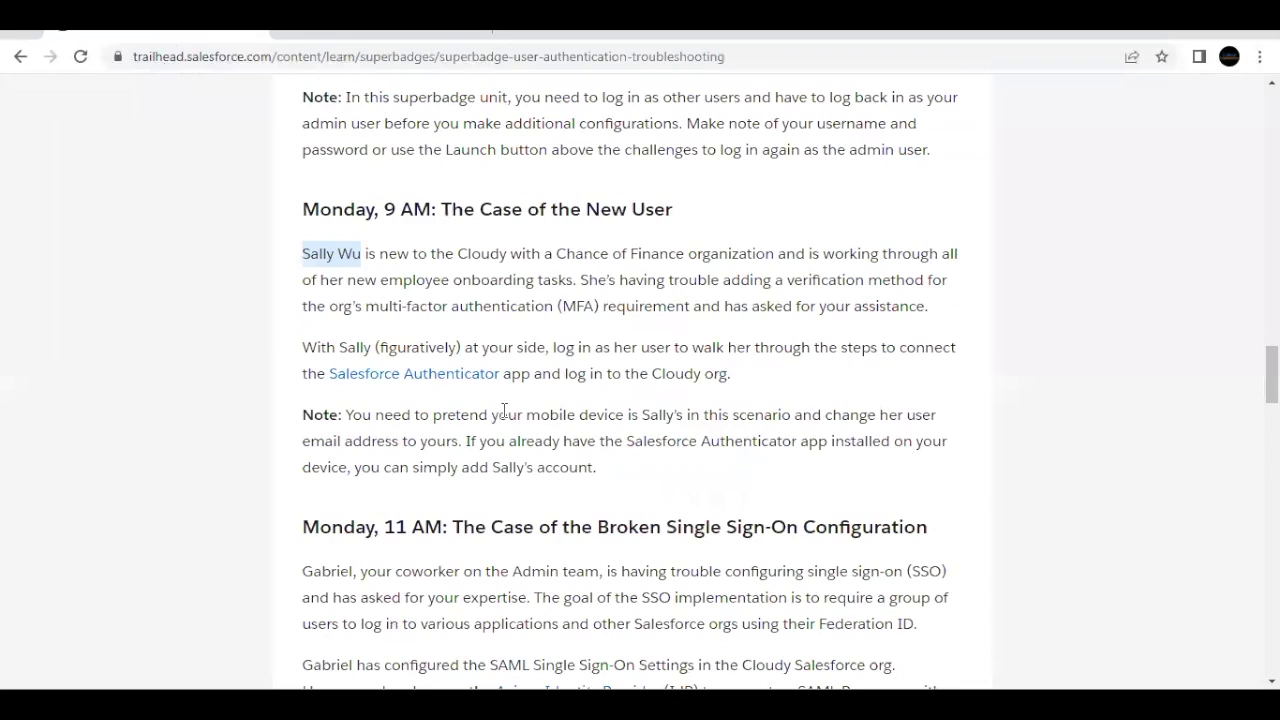
{"action": "scroll", "coordinate": [711, 514], "scroll_direction": "down", "scroll_amount": 14}
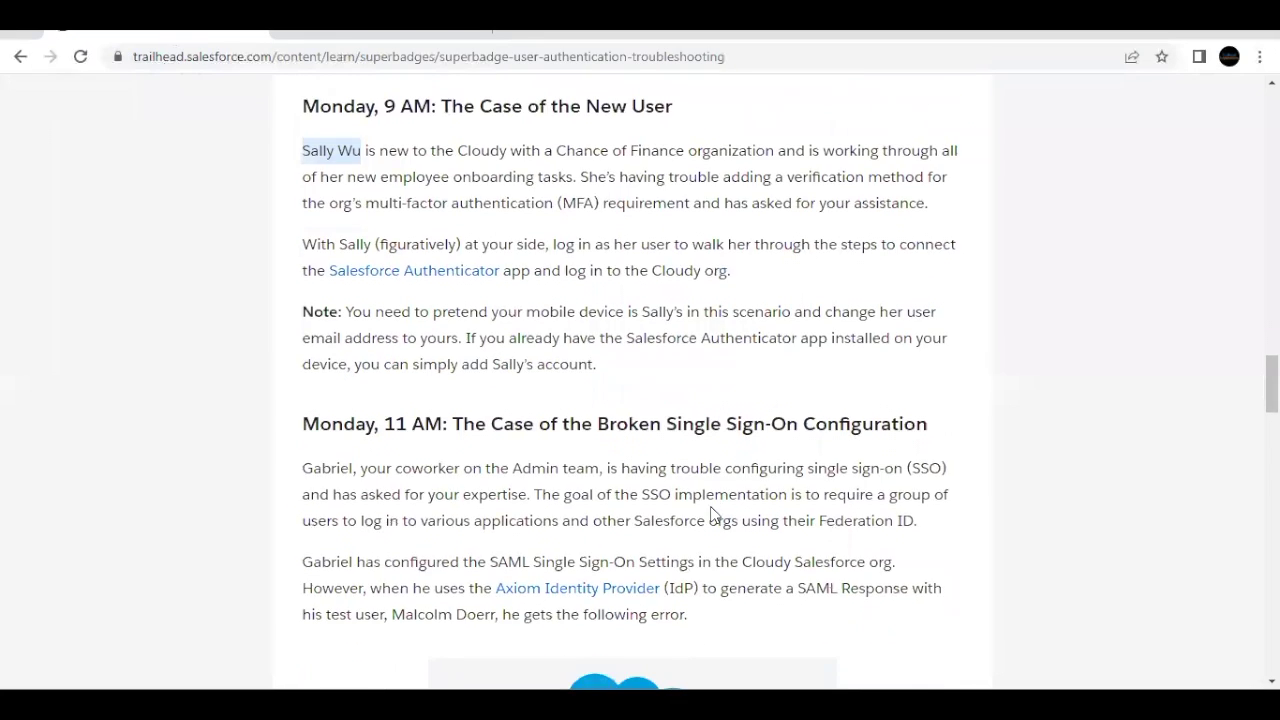
{"action": "scroll", "coordinate": [711, 514], "scroll_direction": "down", "scroll_amount": 10}
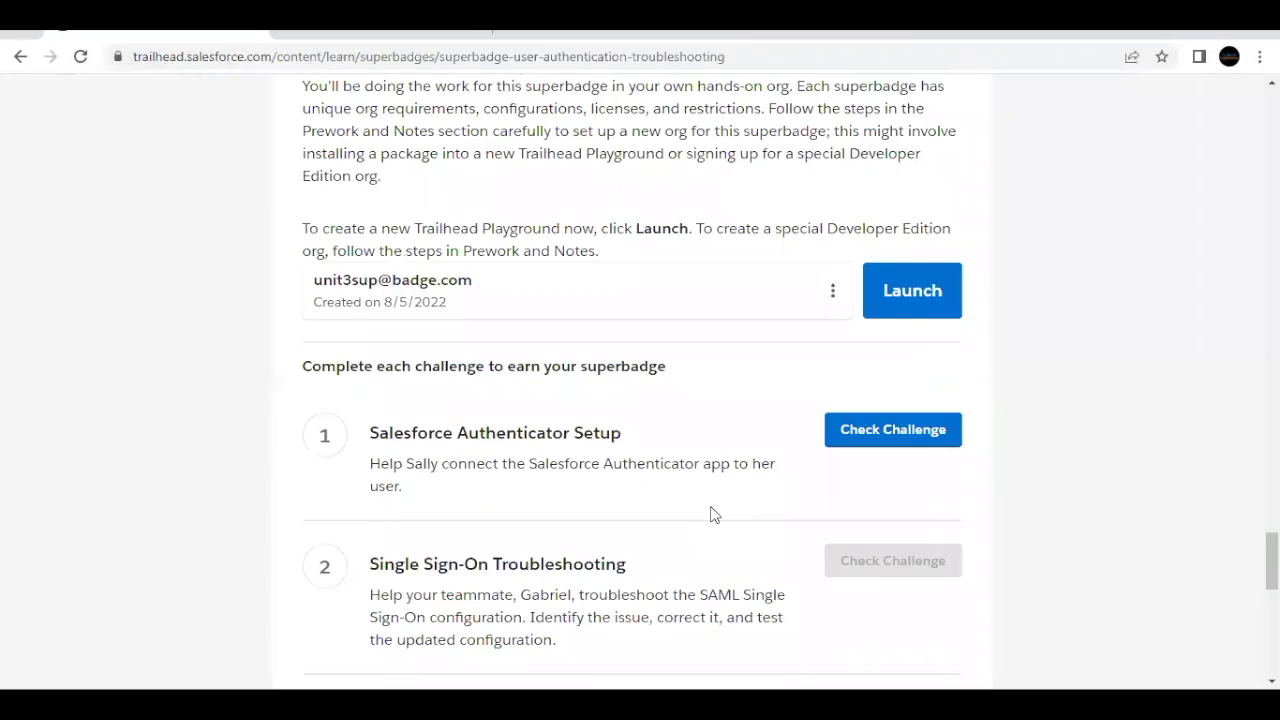
{"action": "left_click_drag", "start_coordinate": [378, 415], "coordinate": [469, 396]}
{"action": "left_click", "coordinate": [382, 398]}
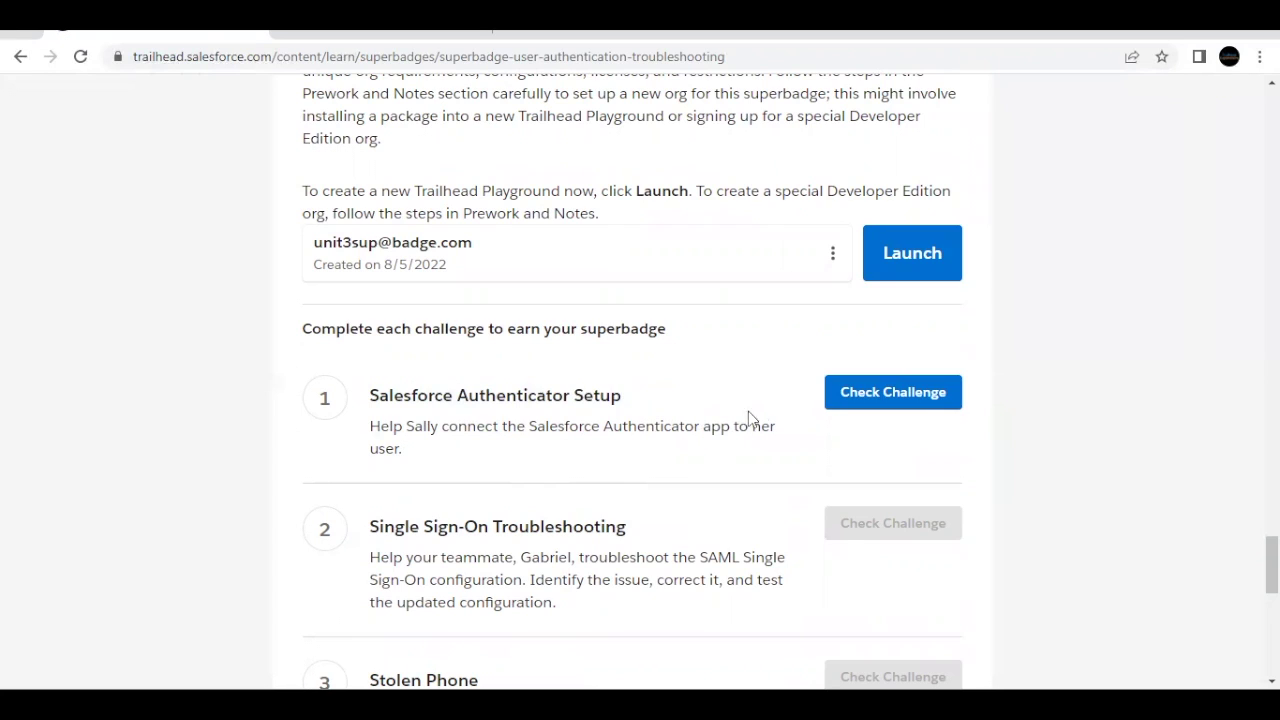
{"action": "left_click", "coordinate": [879, 390]}
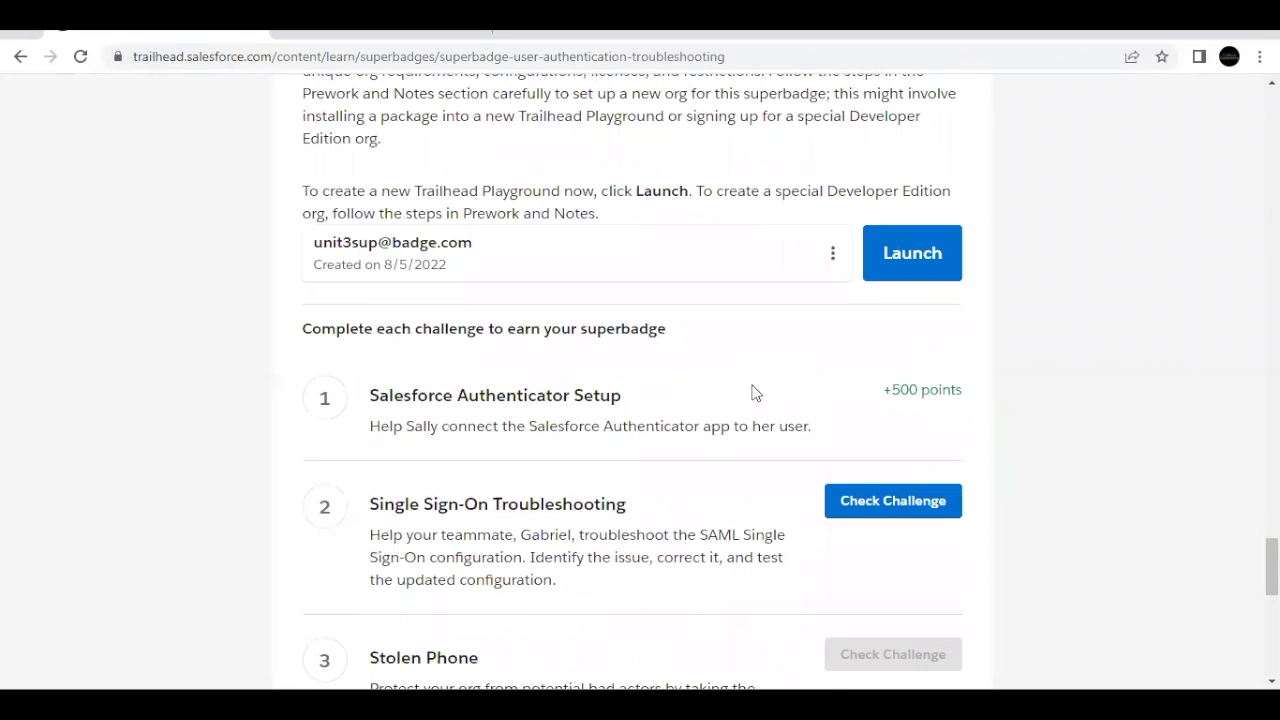
Step: Highlight the 'Single Sign-On' title of challenge 2 in the challenge list
{"action": "scroll", "coordinate": [755, 393], "scroll_direction": "up", "scroll_amount": 2}
{"action": "scroll", "coordinate": [751, 391], "scroll_direction": "down", "scroll_amount": 2}
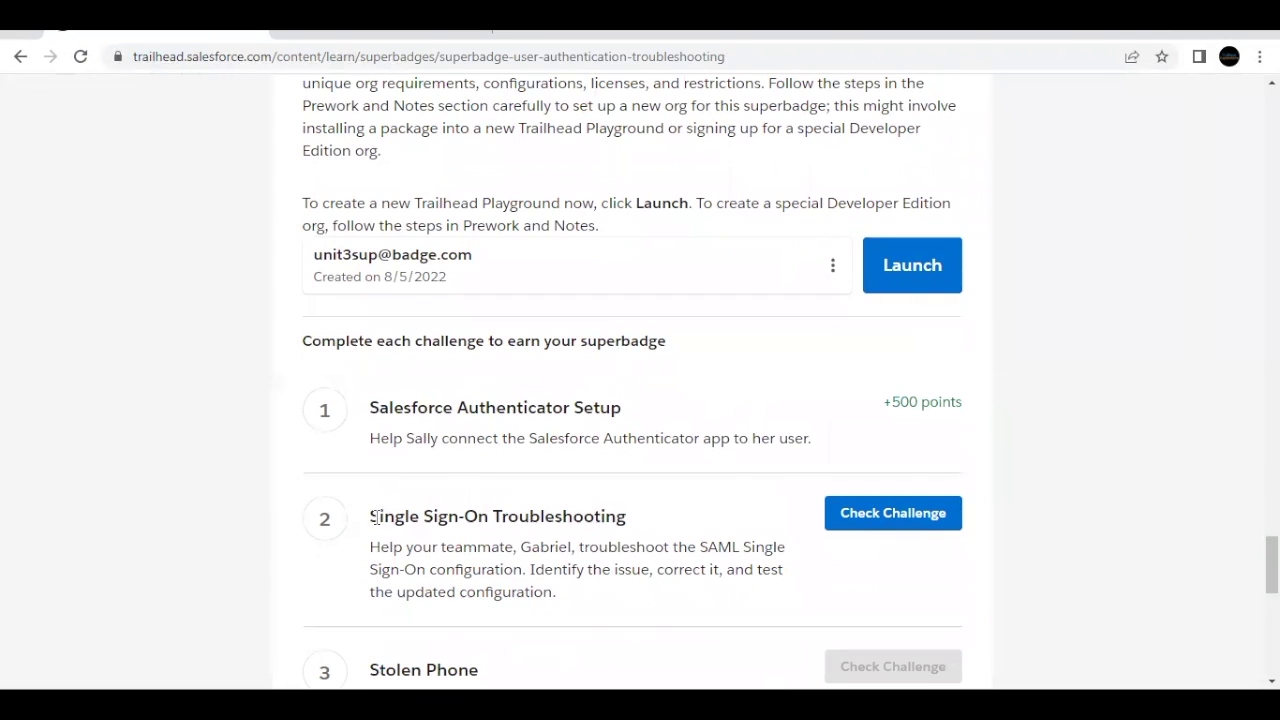
{"action": "left_click_drag", "start_coordinate": [372, 517], "coordinate": [489, 513]}
Step: Reread the broken single sign-on case and note the test user named in the story
{"action": "left_click", "coordinate": [489, 513]}
{"action": "scroll", "coordinate": [490, 512], "scroll_direction": "up", "scroll_amount": 8}
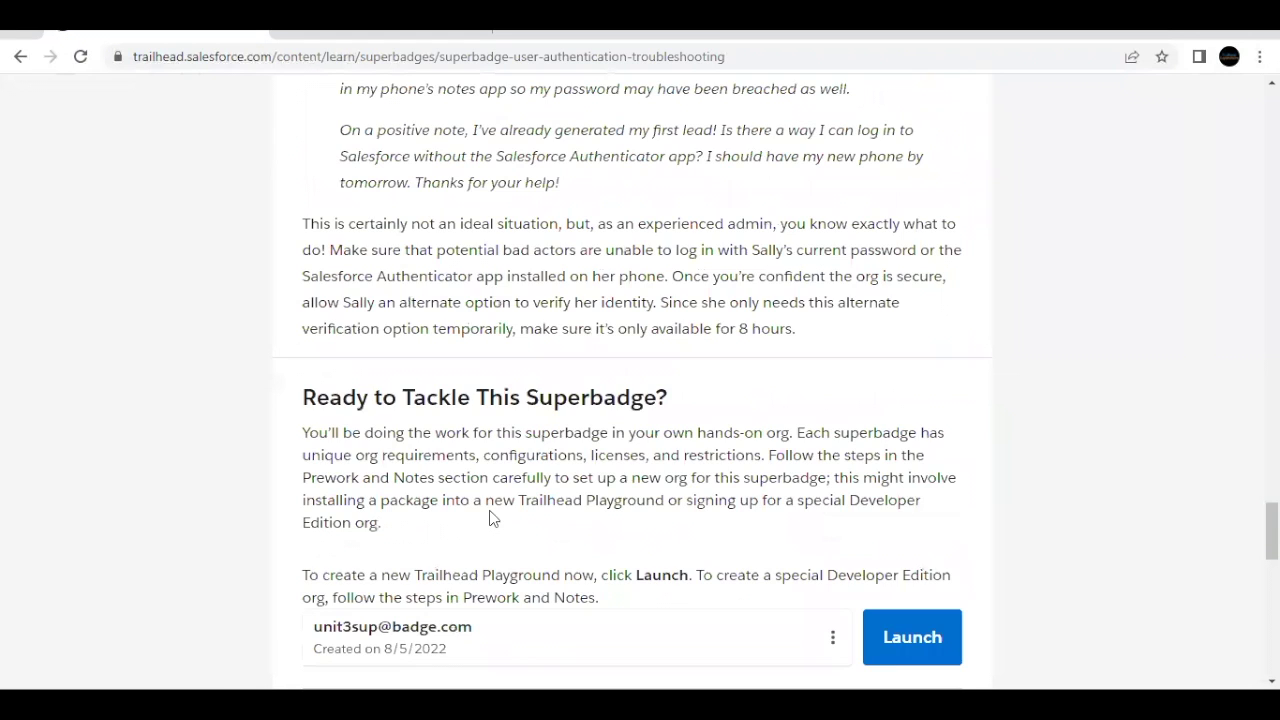
{"action": "scroll", "coordinate": [491, 512], "scroll_direction": "up", "scroll_amount": 2}
{"action": "scroll", "coordinate": [491, 511], "scroll_direction": "down", "scroll_amount": 1}
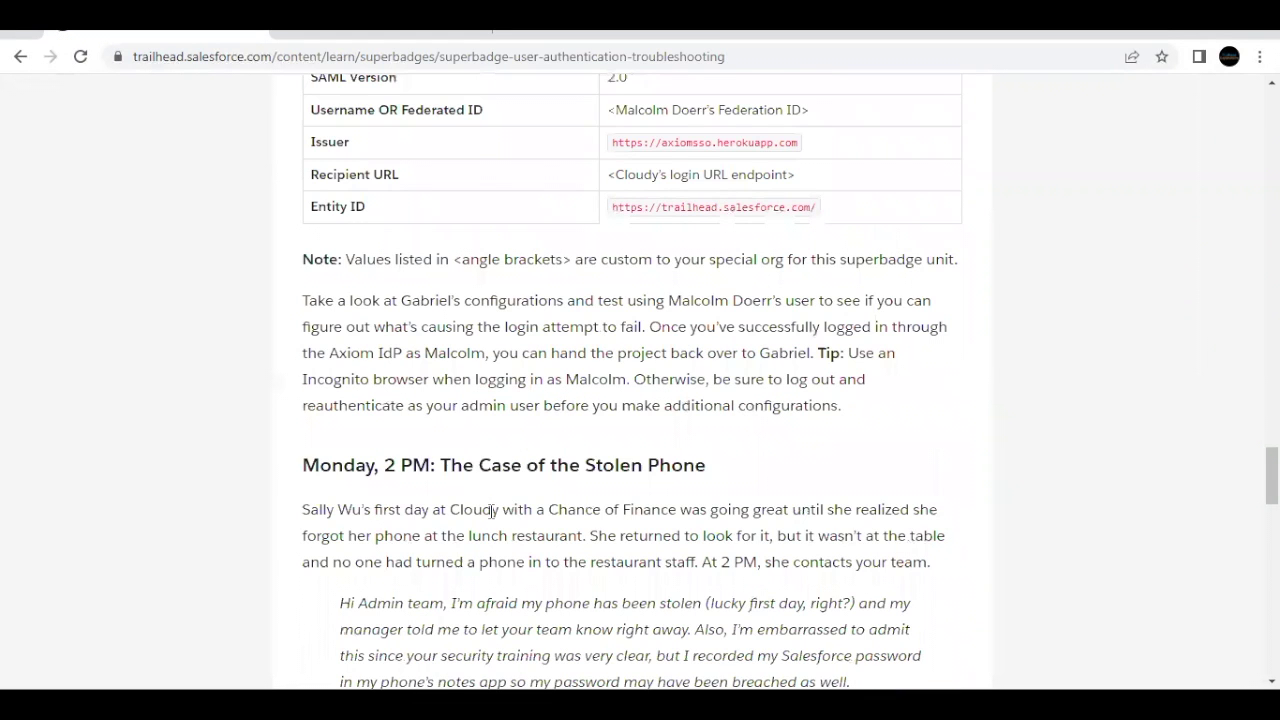
{"action": "scroll", "coordinate": [491, 513], "scroll_direction": "up", "scroll_amount": 7}
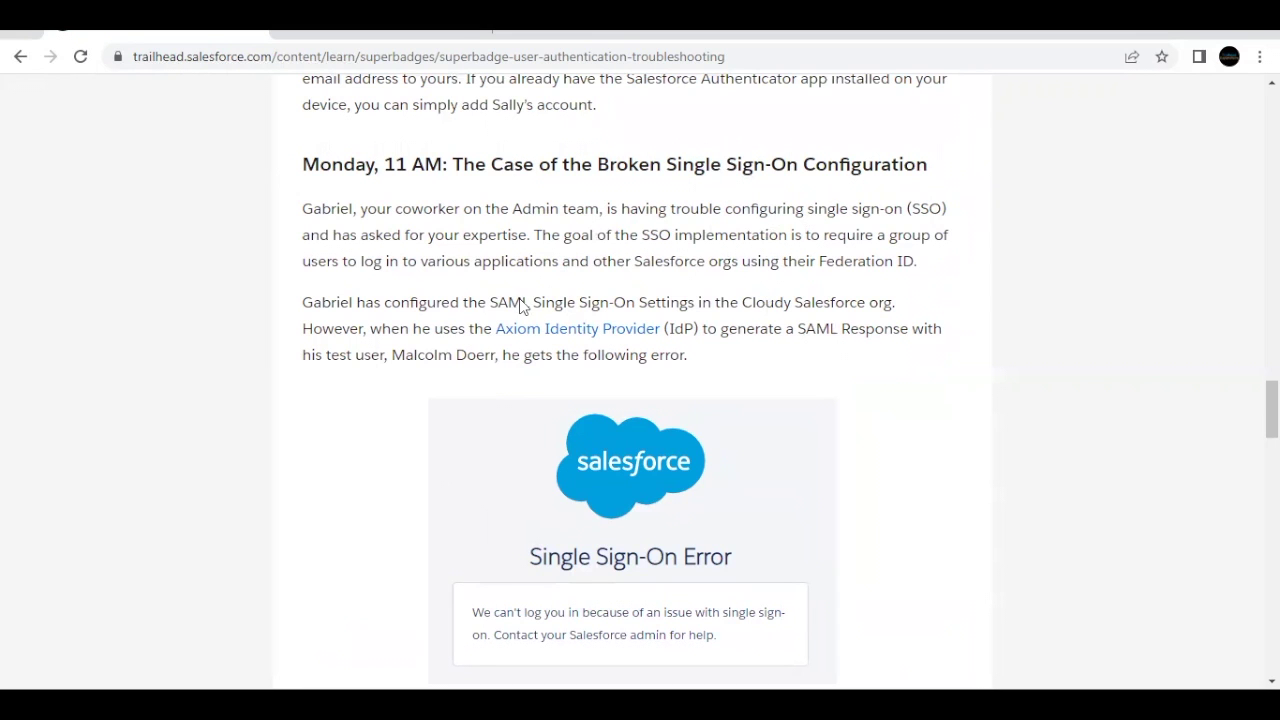
{"action": "scroll", "coordinate": [423, 349], "scroll_direction": "down", "scroll_amount": 1}
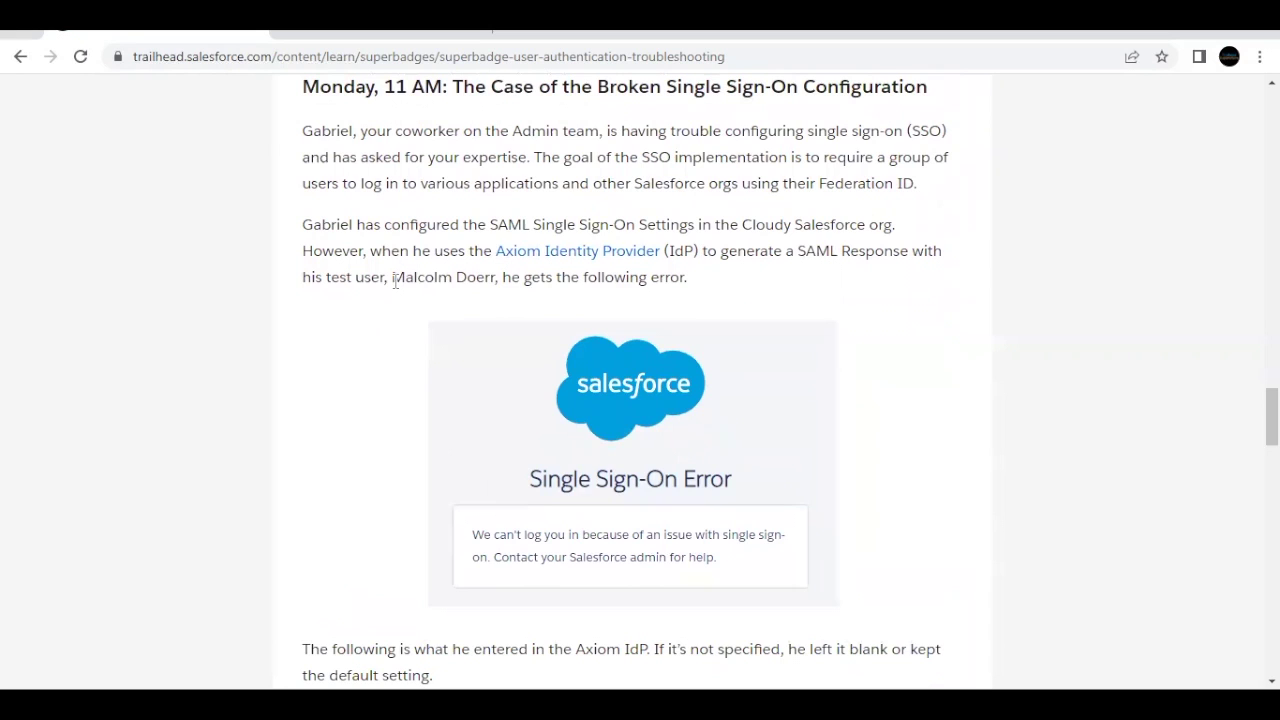
{"action": "left_click_drag", "start_coordinate": [395, 281], "coordinate": [500, 281]}
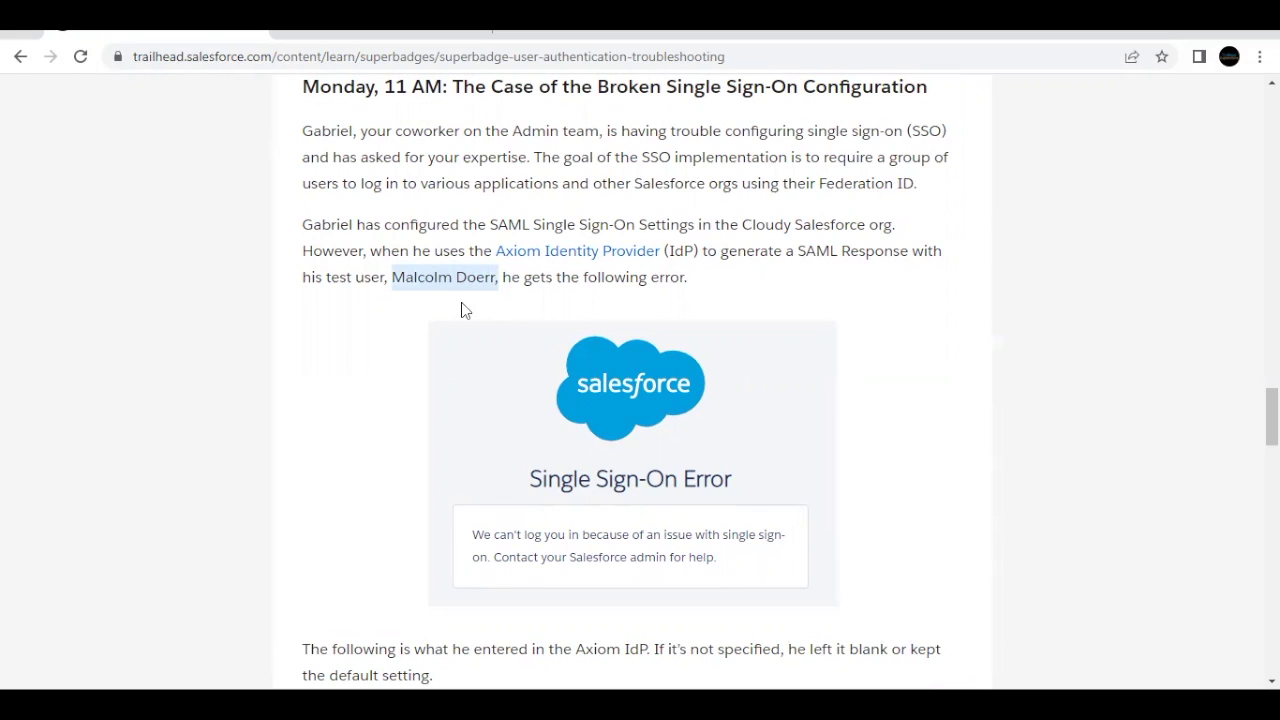
{"action": "scroll", "coordinate": [461, 302], "scroll_direction": "down", "scroll_amount": 1}
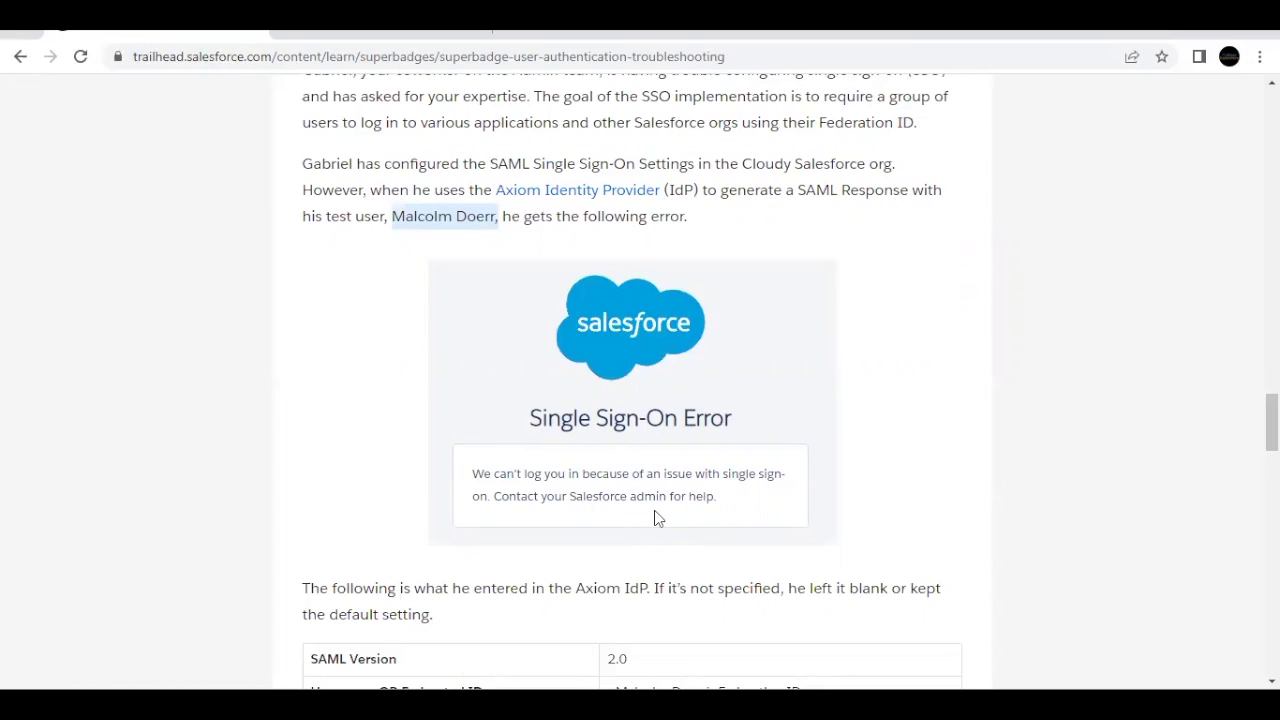
{"action": "scroll", "coordinate": [654, 510], "scroll_direction": "down", "scroll_amount": 3}
{"action": "scroll", "coordinate": [674, 383], "scroll_direction": "up", "scroll_amount": 1}
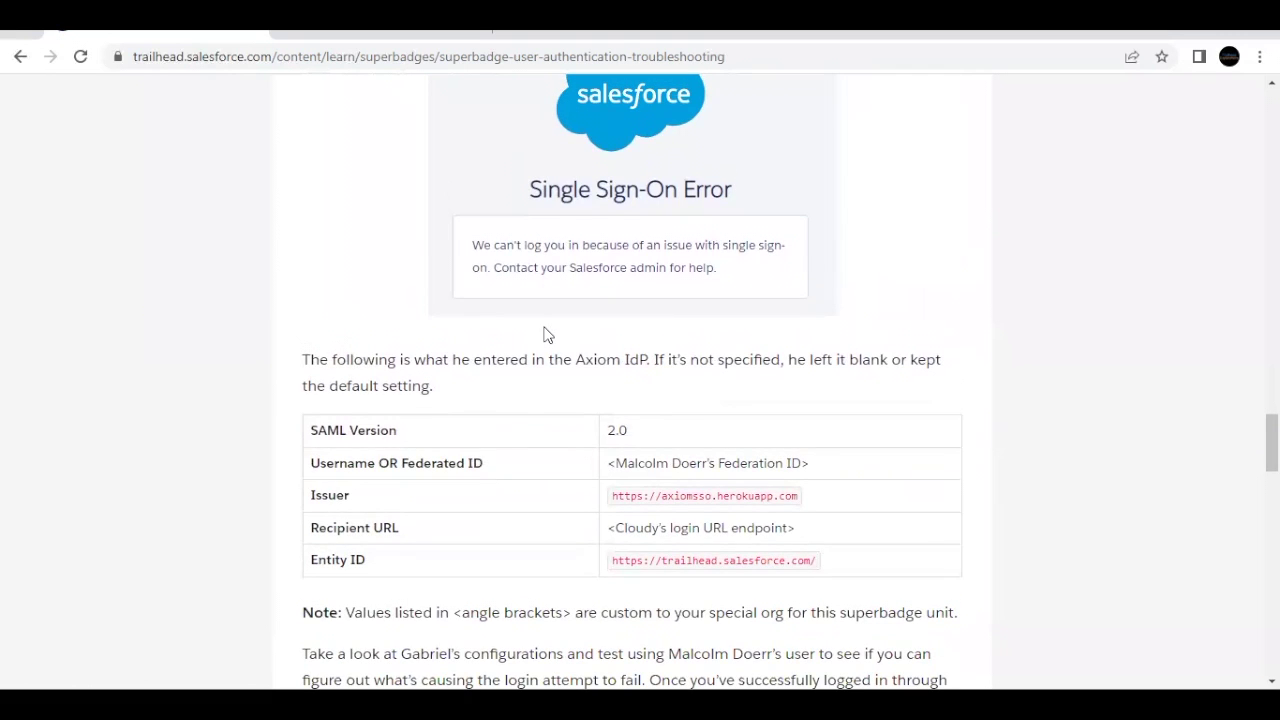
{"action": "scroll", "coordinate": [548, 335], "scroll_direction": "up", "scroll_amount": 2}
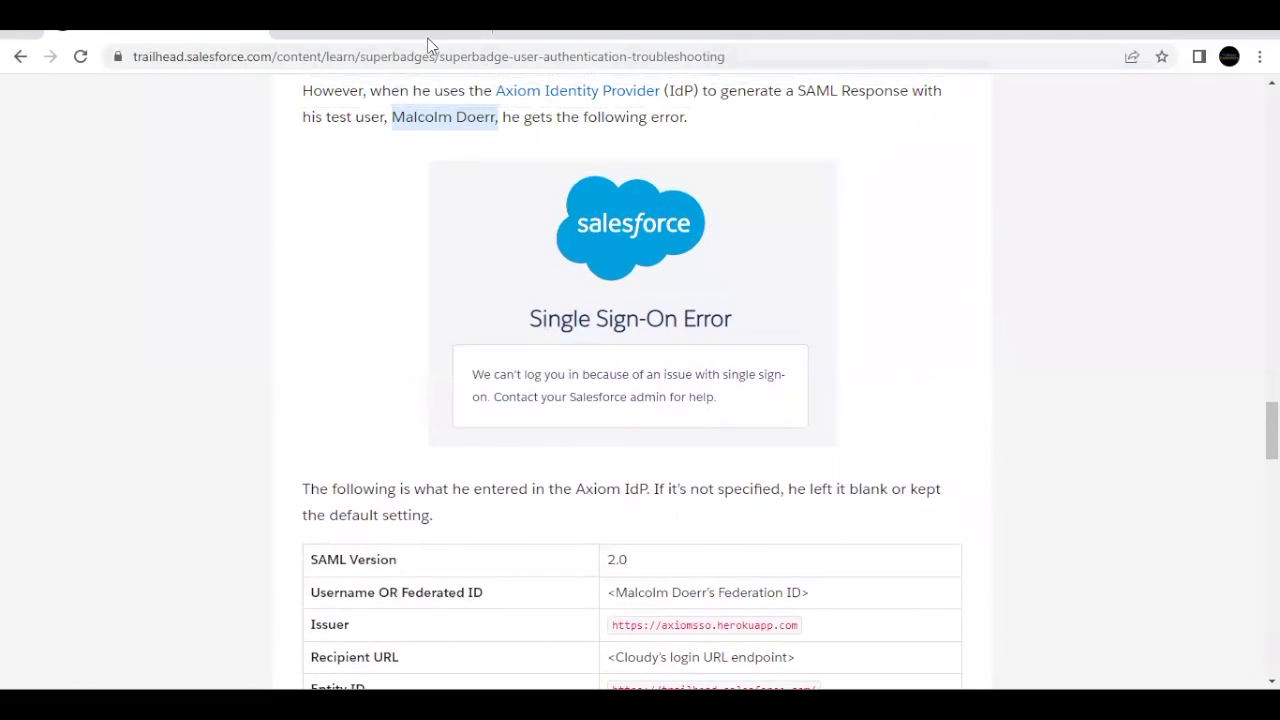
Step: Launch the hands-on playground org from the superbadge page in a new tab
{"action": "left_click", "coordinate": [428, 39]}
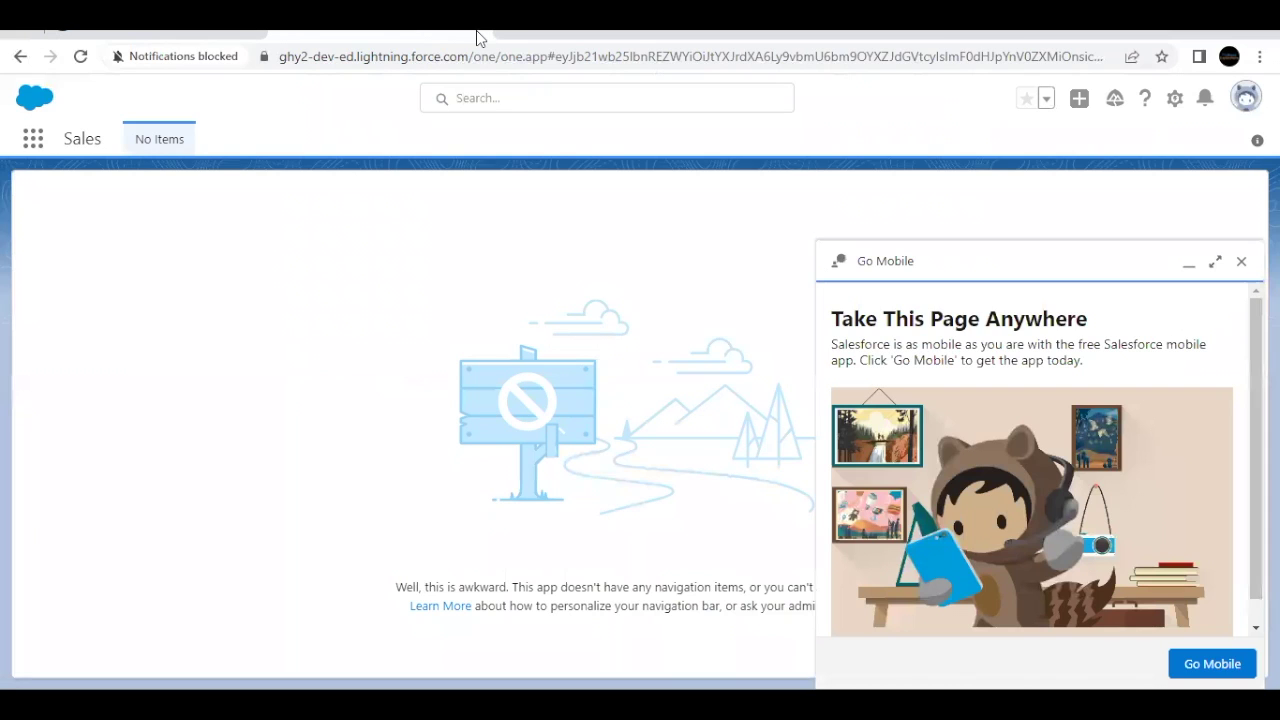
{"action": "left_click", "coordinate": [208, 34]}
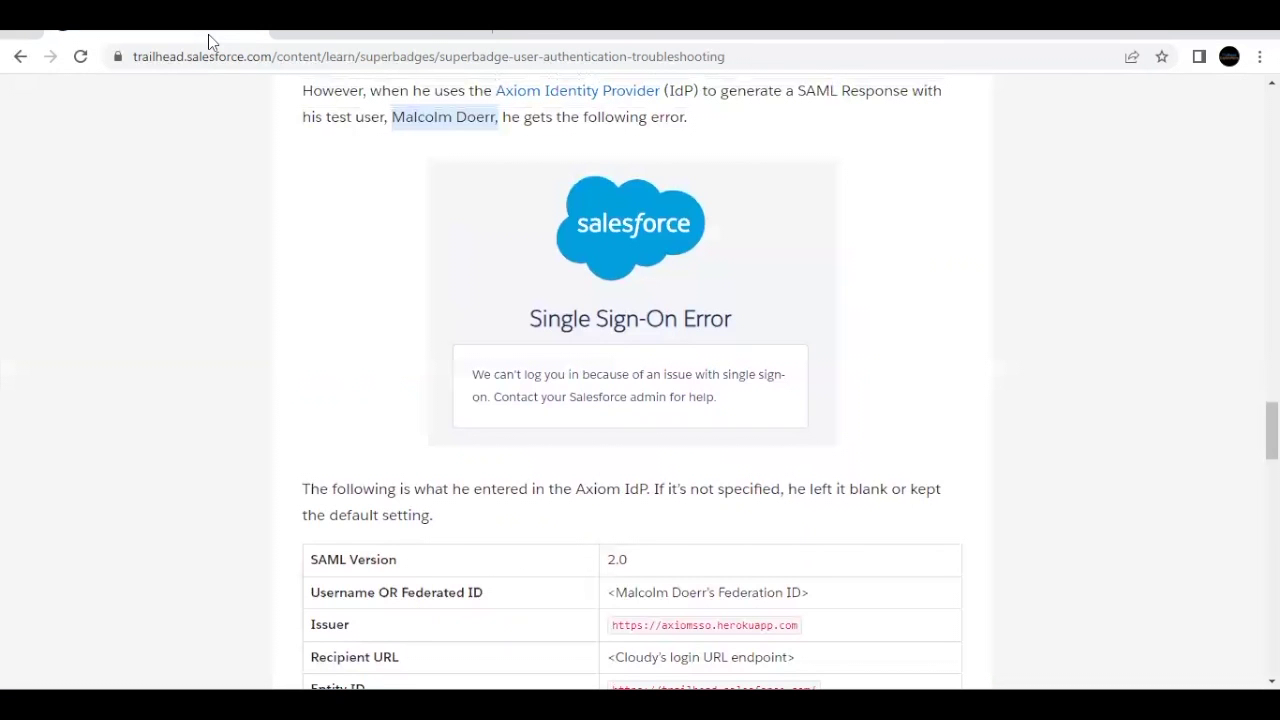
{"action": "right_click", "coordinate": [208, 34]}
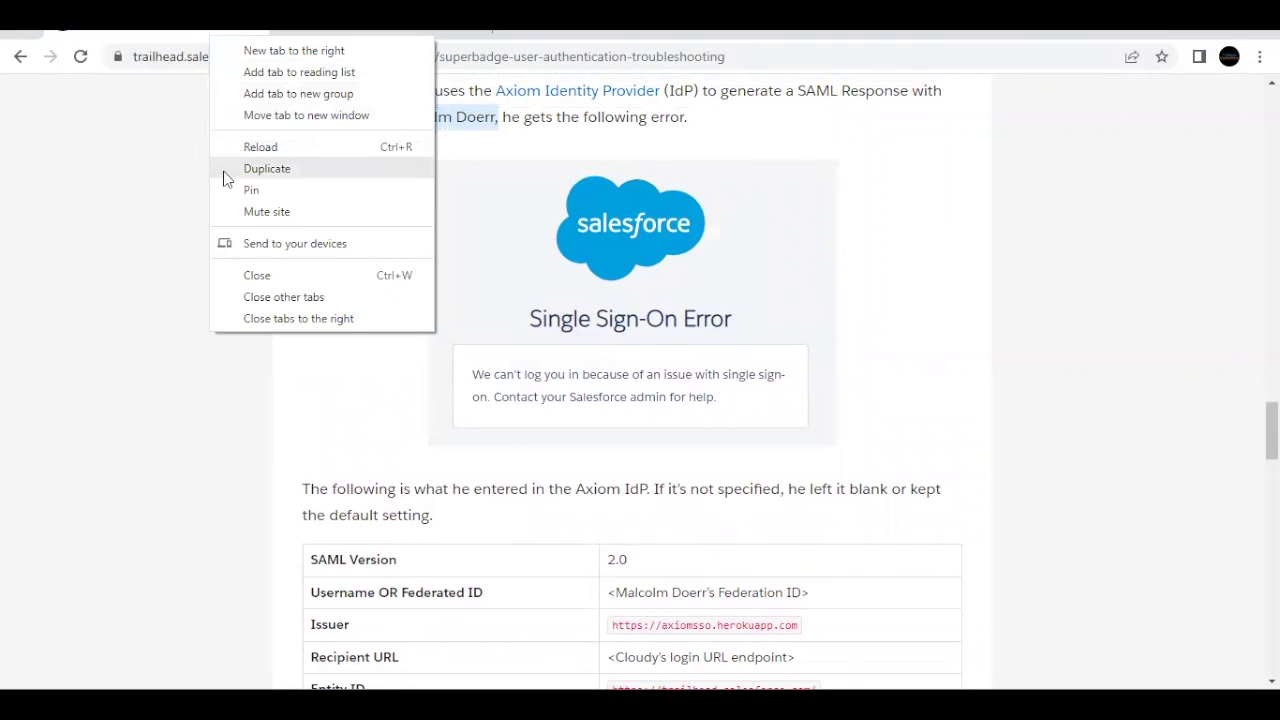
{"action": "left_click", "coordinate": [245, 297]}
{"action": "scroll", "coordinate": [357, 409], "scroll_direction": "down", "scroll_amount": 10}
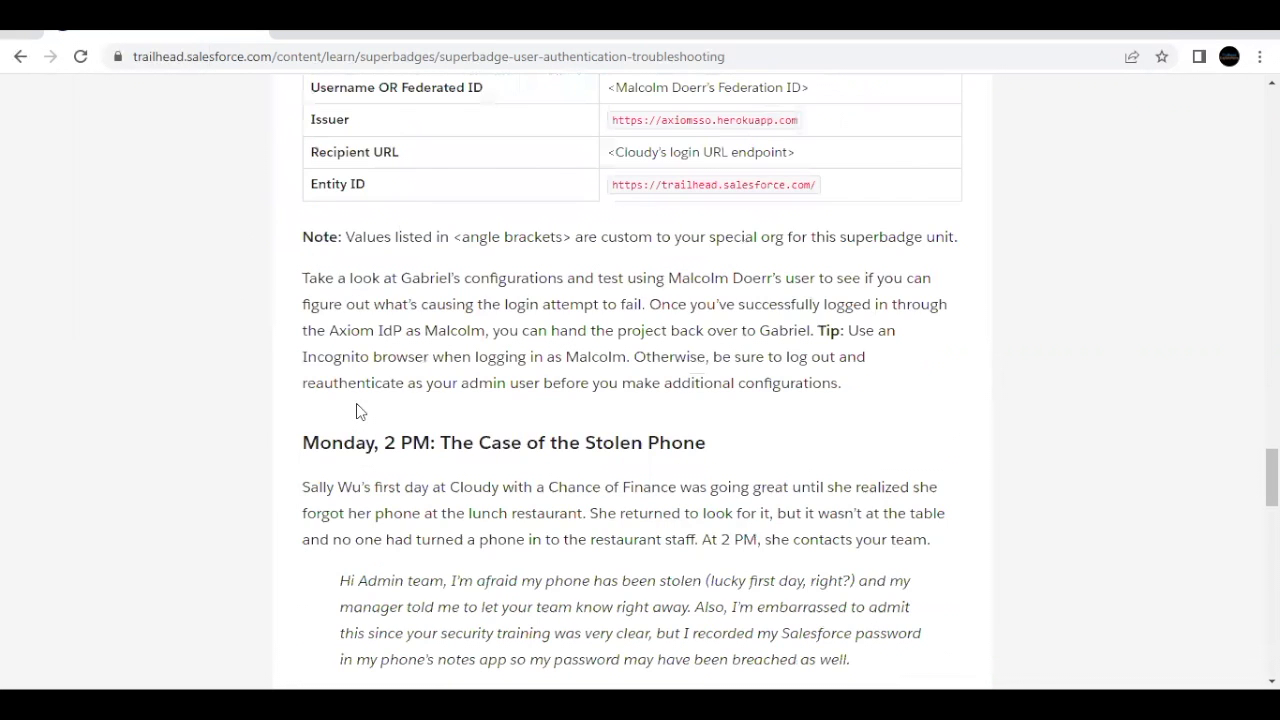
{"action": "scroll", "coordinate": [357, 409], "scroll_direction": "down", "scroll_amount": 3}
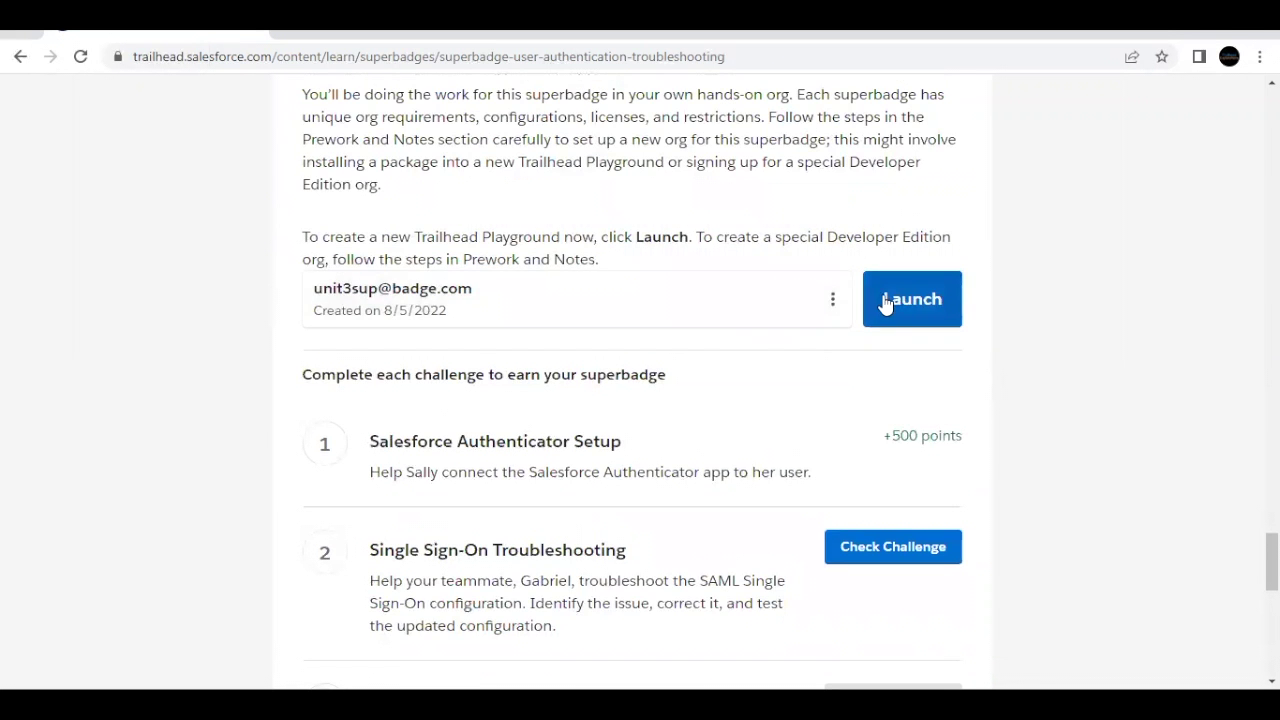
{"action": "left_click", "coordinate": [886, 300]}
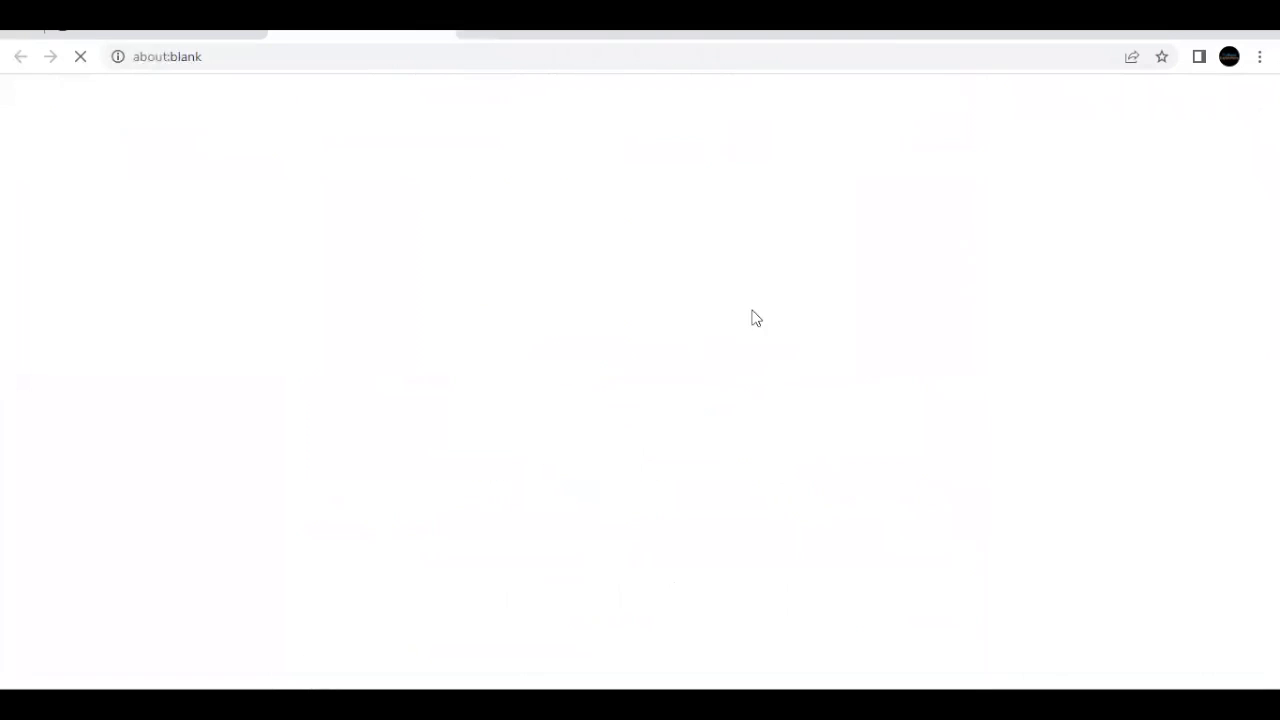
Step: Review the Axiom IdP settings and the requirement to log in with the Federation ID
{"action": "left_click", "coordinate": [195, 30]}
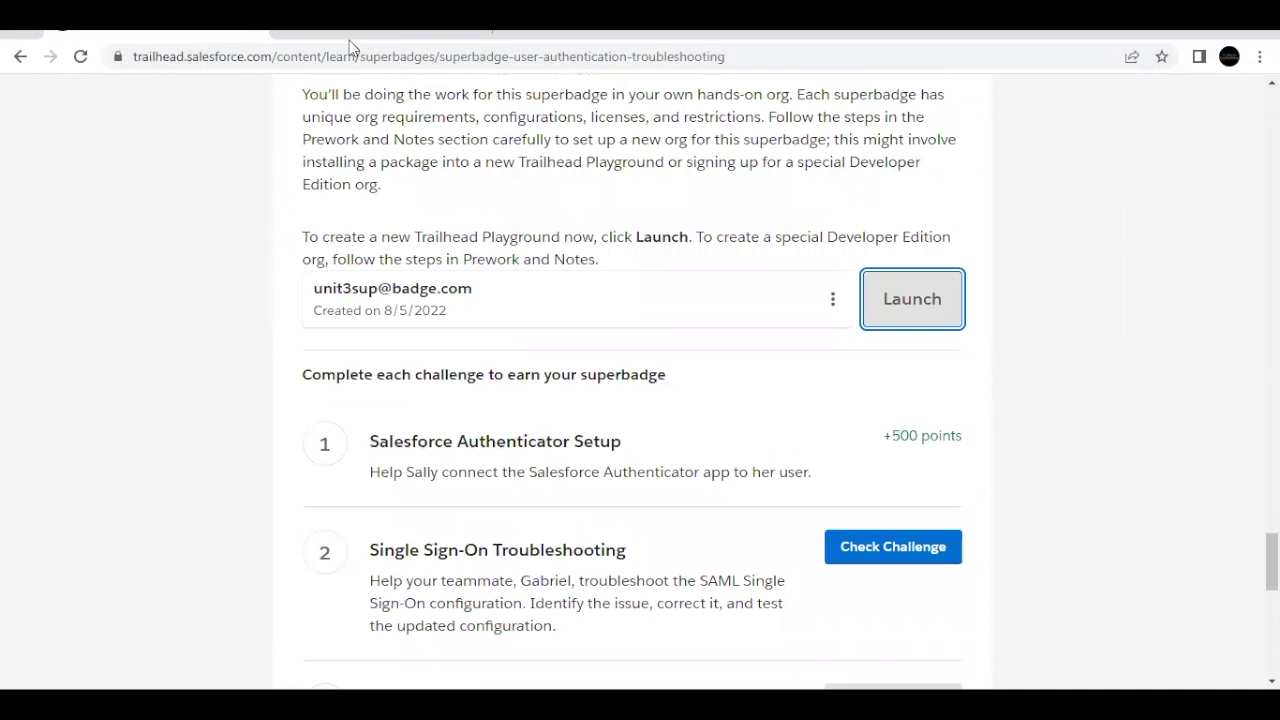
{"action": "scroll", "coordinate": [418, 208], "scroll_direction": "up", "scroll_amount": 14}
{"action": "scroll", "coordinate": [419, 212], "scroll_direction": "up", "scroll_amount": 3}
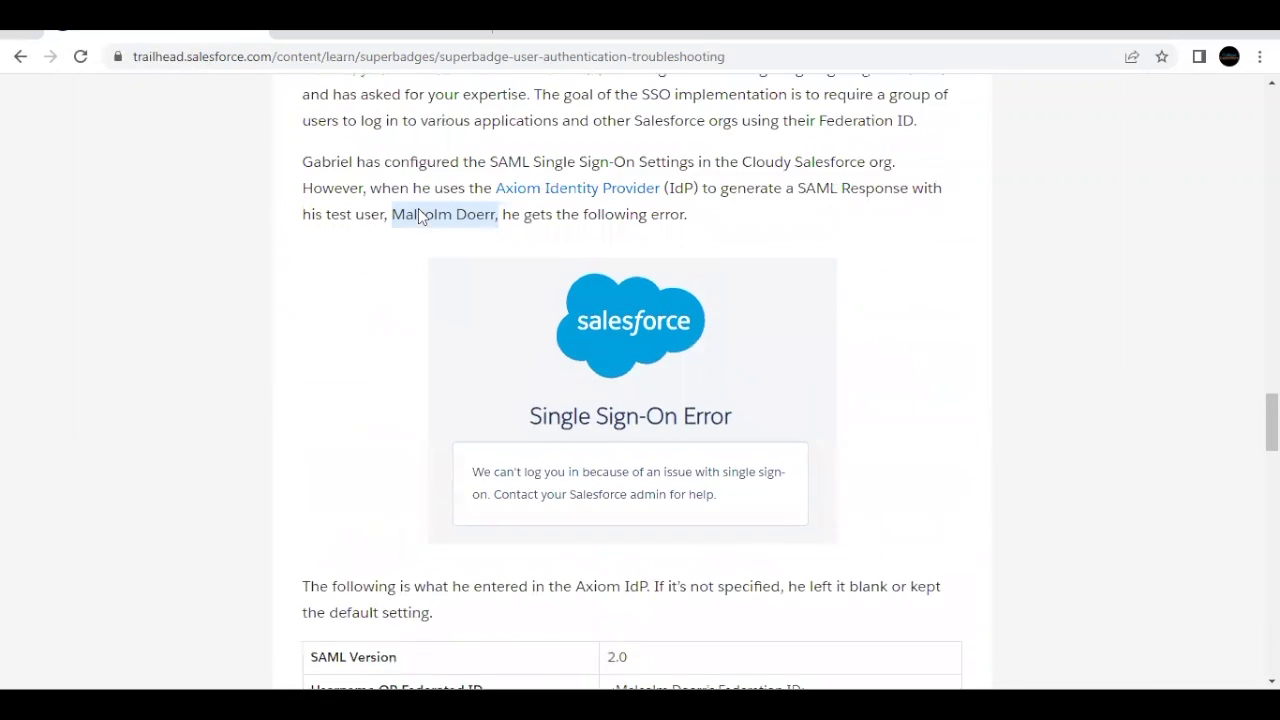
{"action": "scroll", "coordinate": [384, 345], "scroll_direction": "down", "scroll_amount": 1}
{"action": "scroll", "coordinate": [384, 350], "scroll_direction": "down", "scroll_amount": 3}
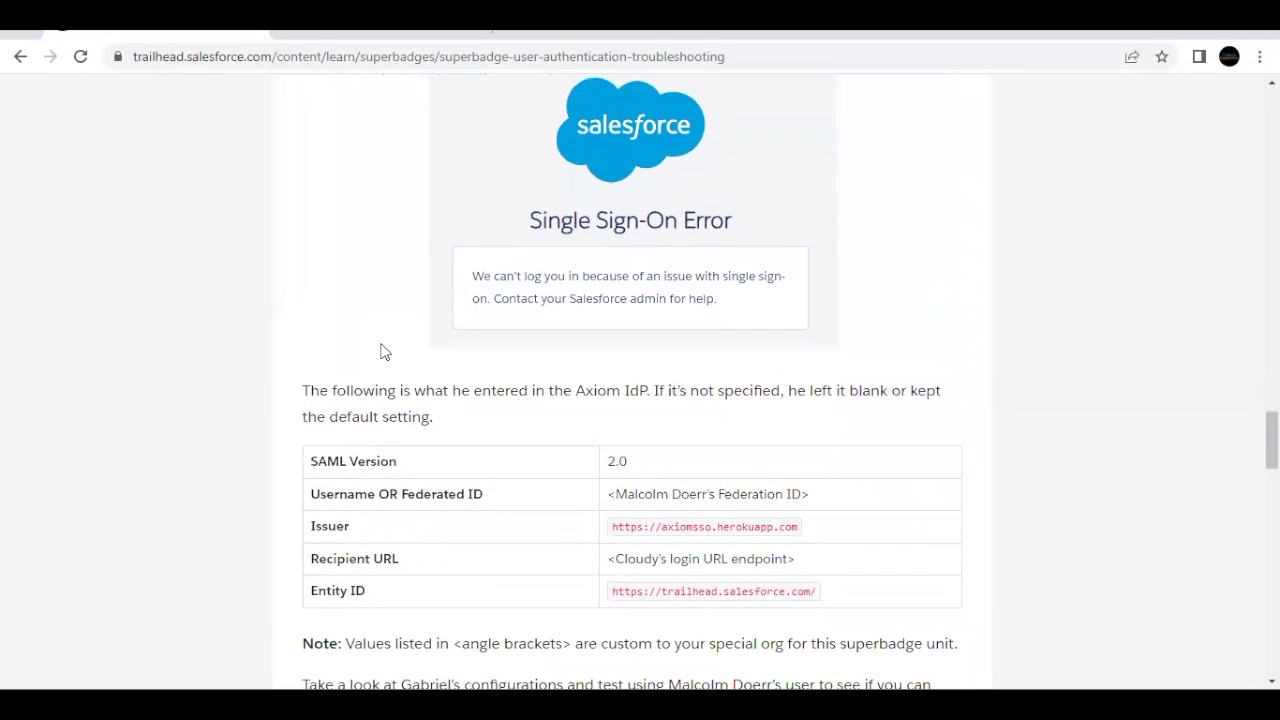
{"action": "scroll", "coordinate": [371, 143], "scroll_direction": "up", "scroll_amount": 1}
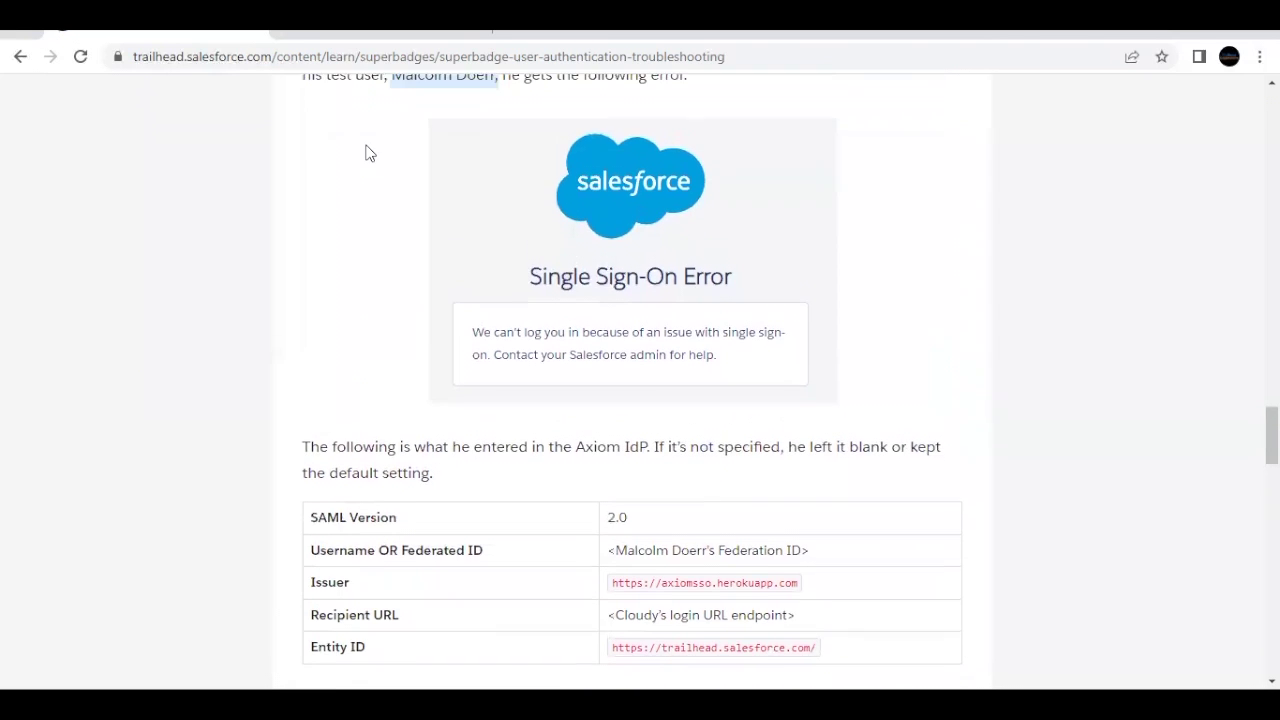
{"action": "scroll", "coordinate": [590, 423], "scroll_direction": "up", "scroll_amount": 3}
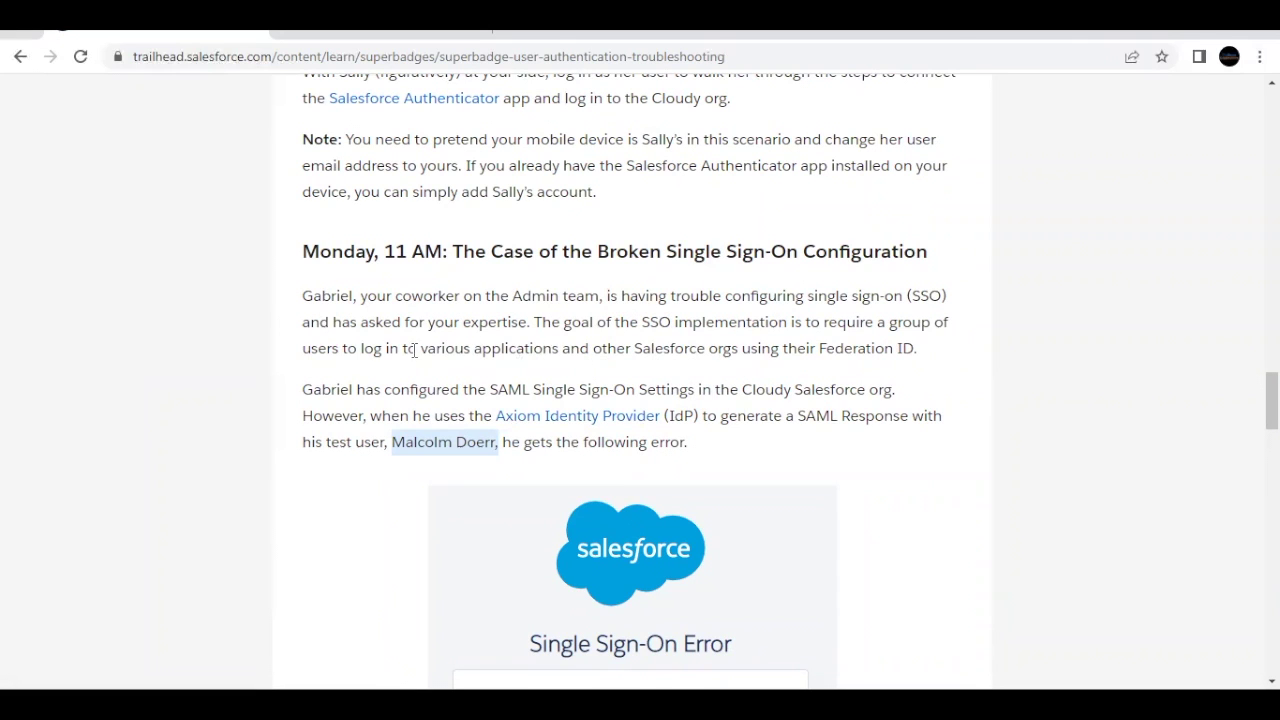
{"action": "left_click_drag", "start_coordinate": [382, 348], "coordinate": [914, 350]}
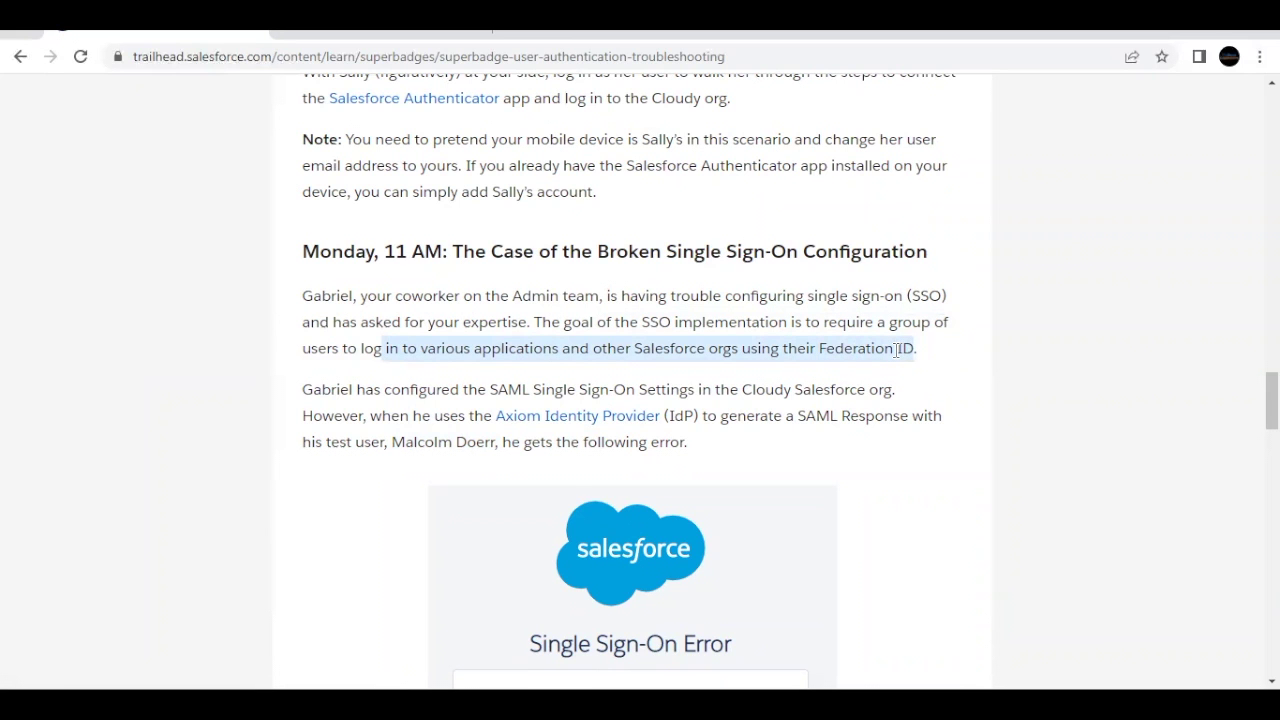
{"action": "scroll", "coordinate": [895, 345], "scroll_direction": "down", "scroll_amount": 1}
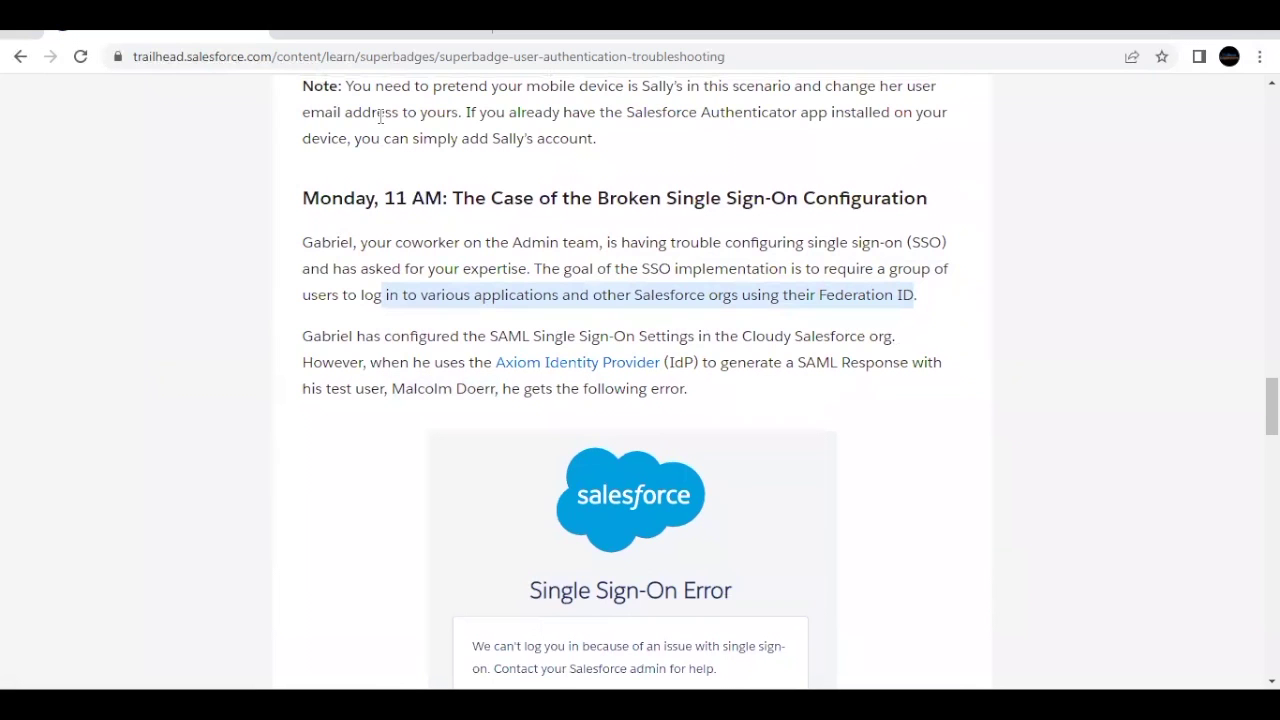
Step: Find Single Sign-On Settings via Quick Find 'Single' and open the Axiom SSO Test configuration
{"action": "left_click", "coordinate": [401, 36]}
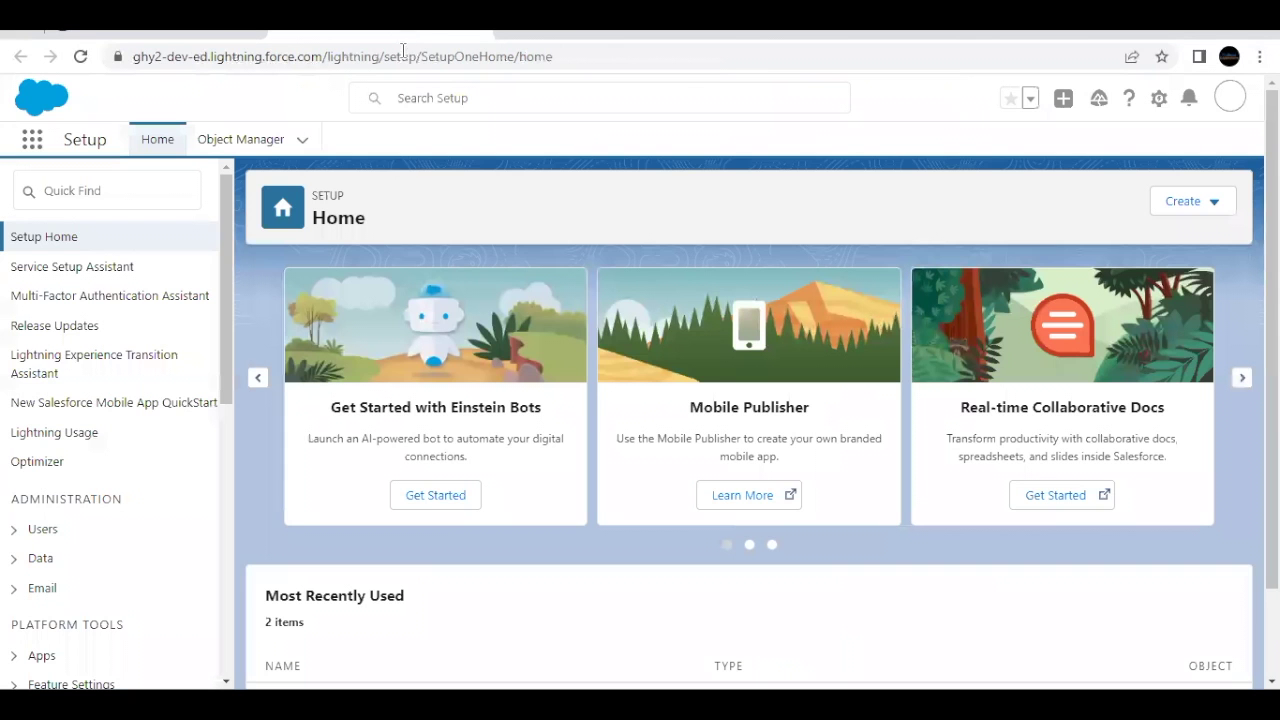
{"action": "left_click", "coordinate": [153, 198]}
{"action": "type", "text": "S"}
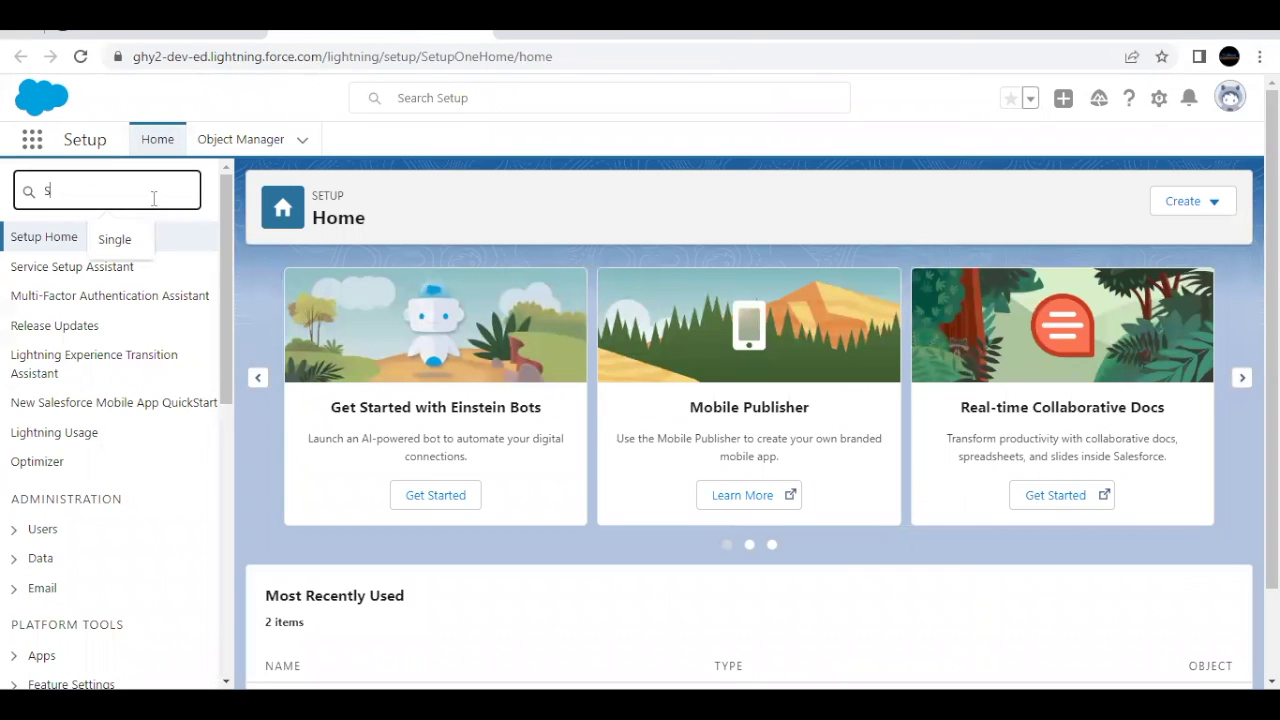
{"action": "type", "text": "ing"}
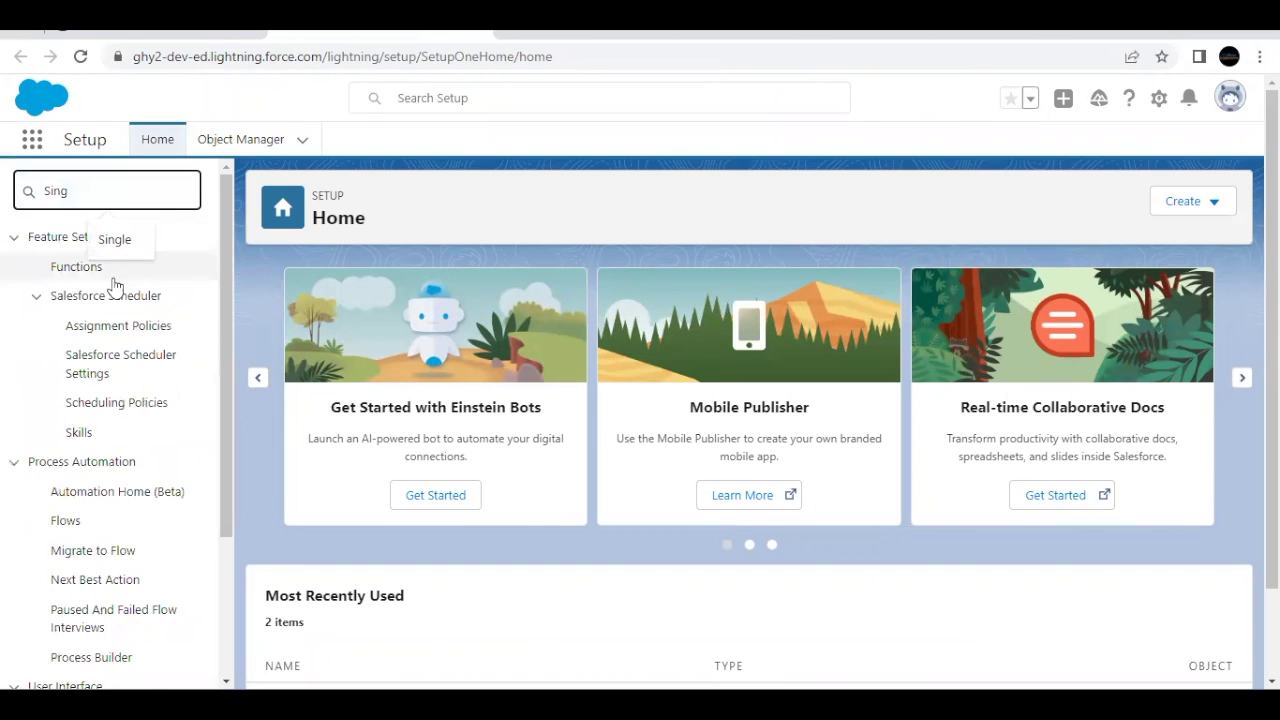
{"action": "type", "text": "le"}
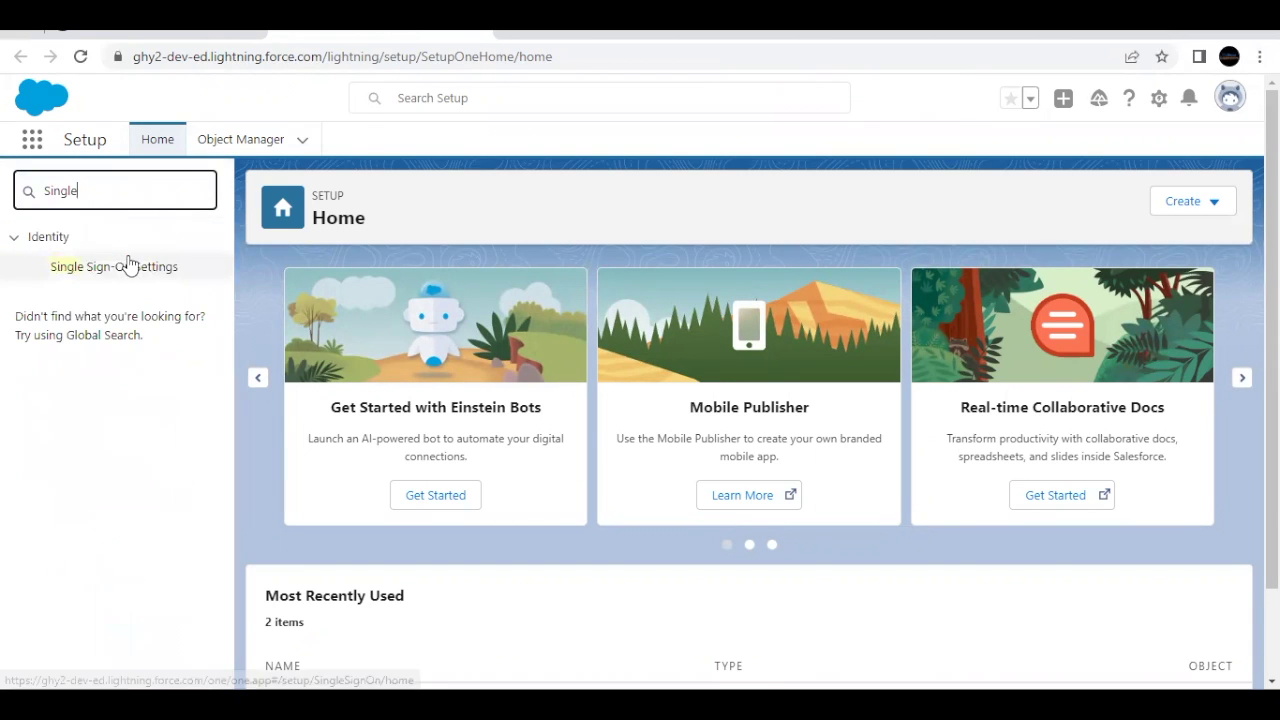
{"action": "left_click", "coordinate": [77, 266]}
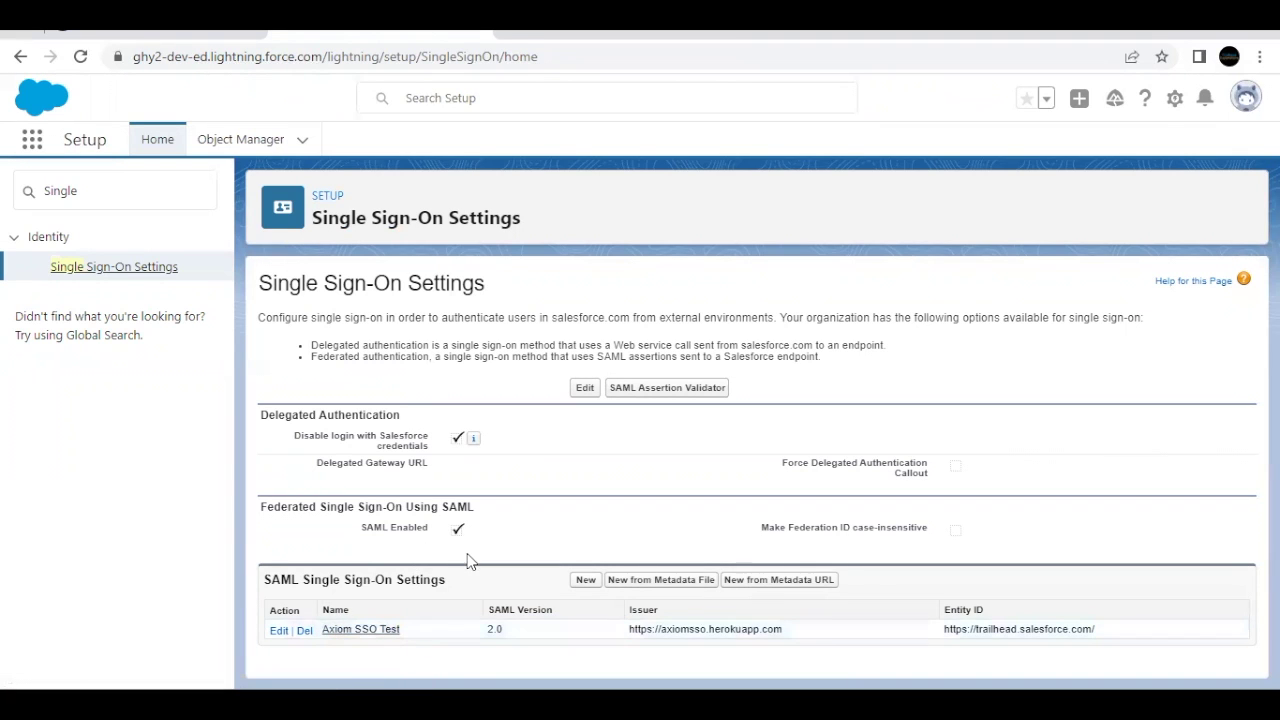
{"action": "left_click", "coordinate": [372, 631]}
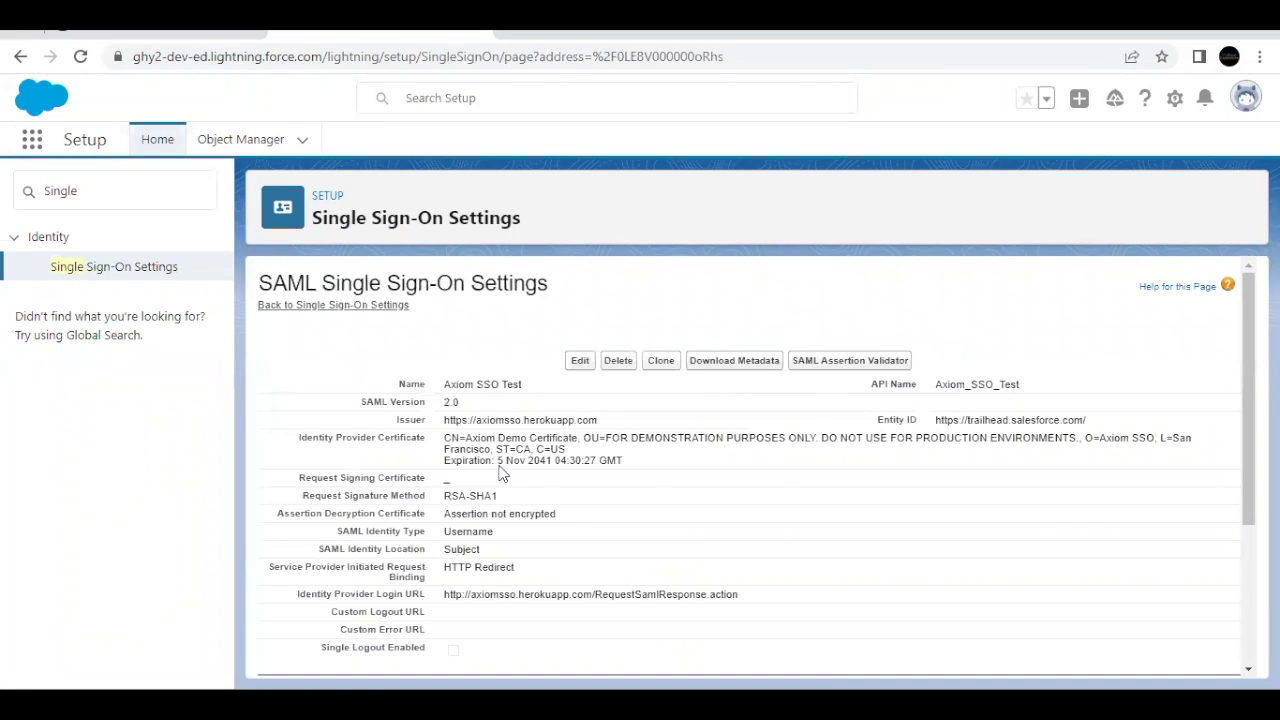
Step: Edit the Axiom SSO Test configuration and locate its current username-based SAML Identity Type
{"action": "scroll", "coordinate": [500, 474], "scroll_direction": "down", "scroll_amount": 1}
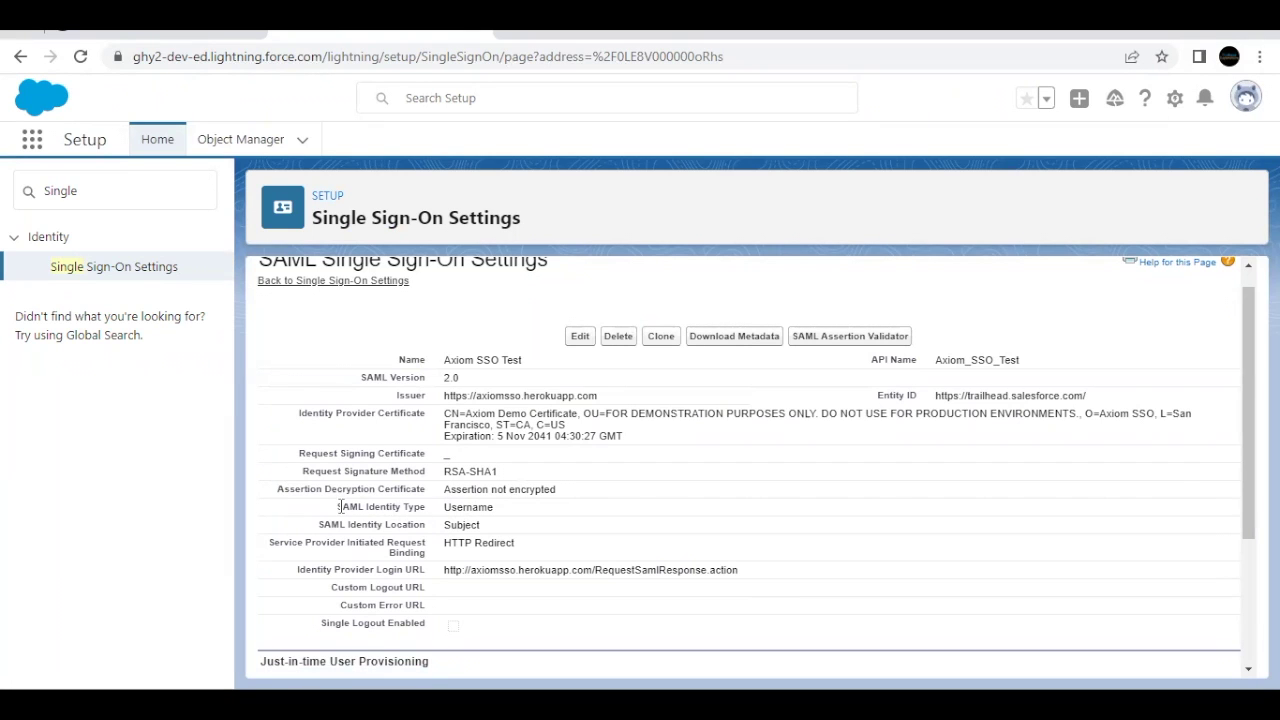
{"action": "left_click", "coordinate": [580, 336]}
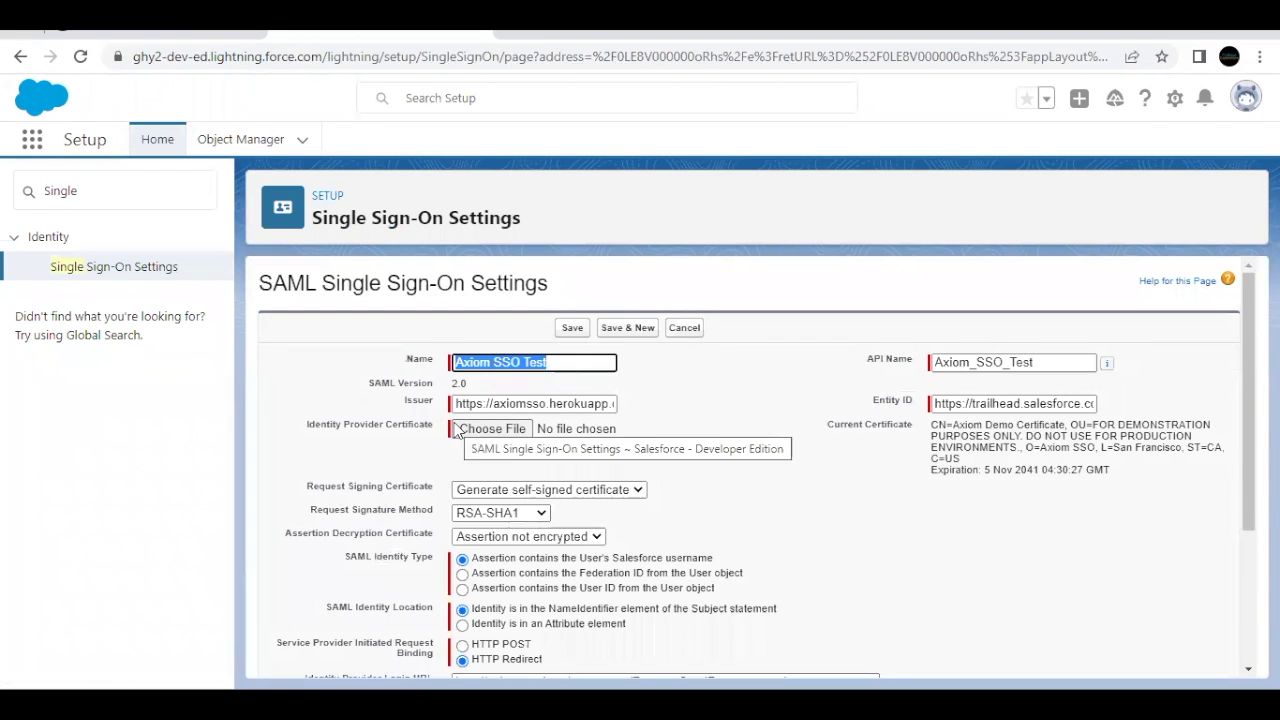
{"action": "scroll", "coordinate": [425, 472], "scroll_direction": "down", "scroll_amount": 1}
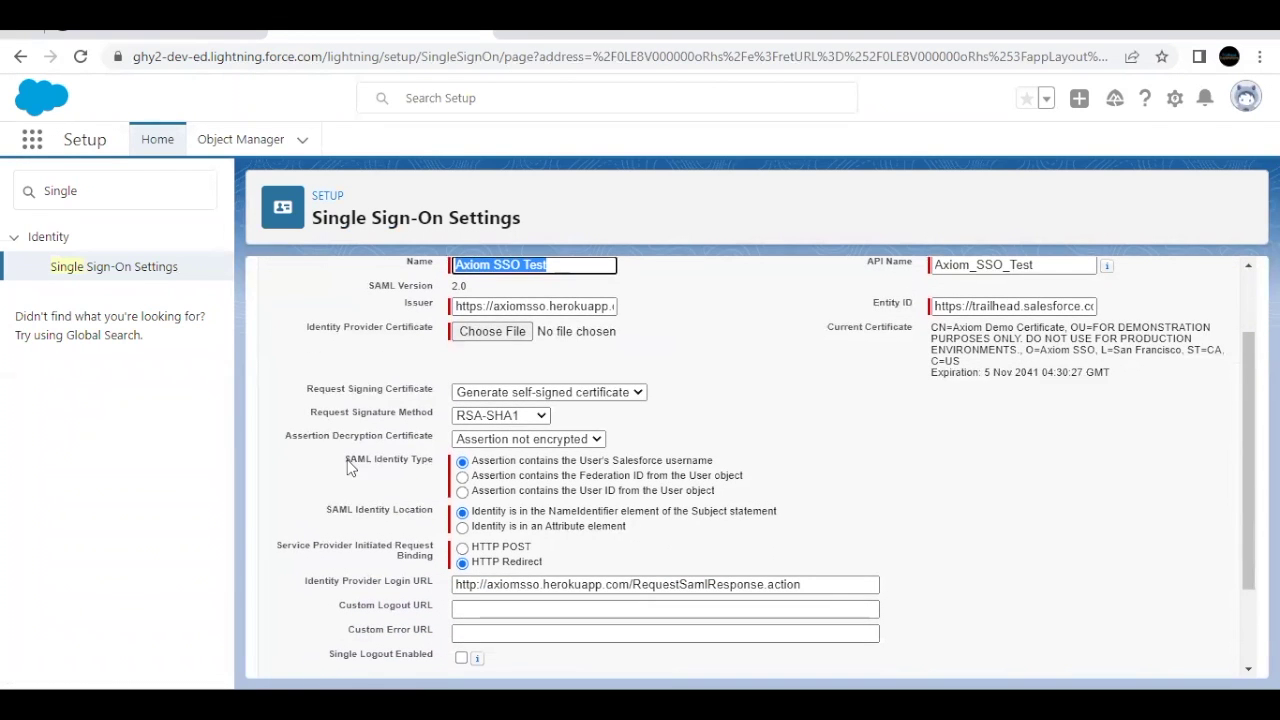
{"action": "left_click_drag", "start_coordinate": [347, 460], "coordinate": [442, 460]}
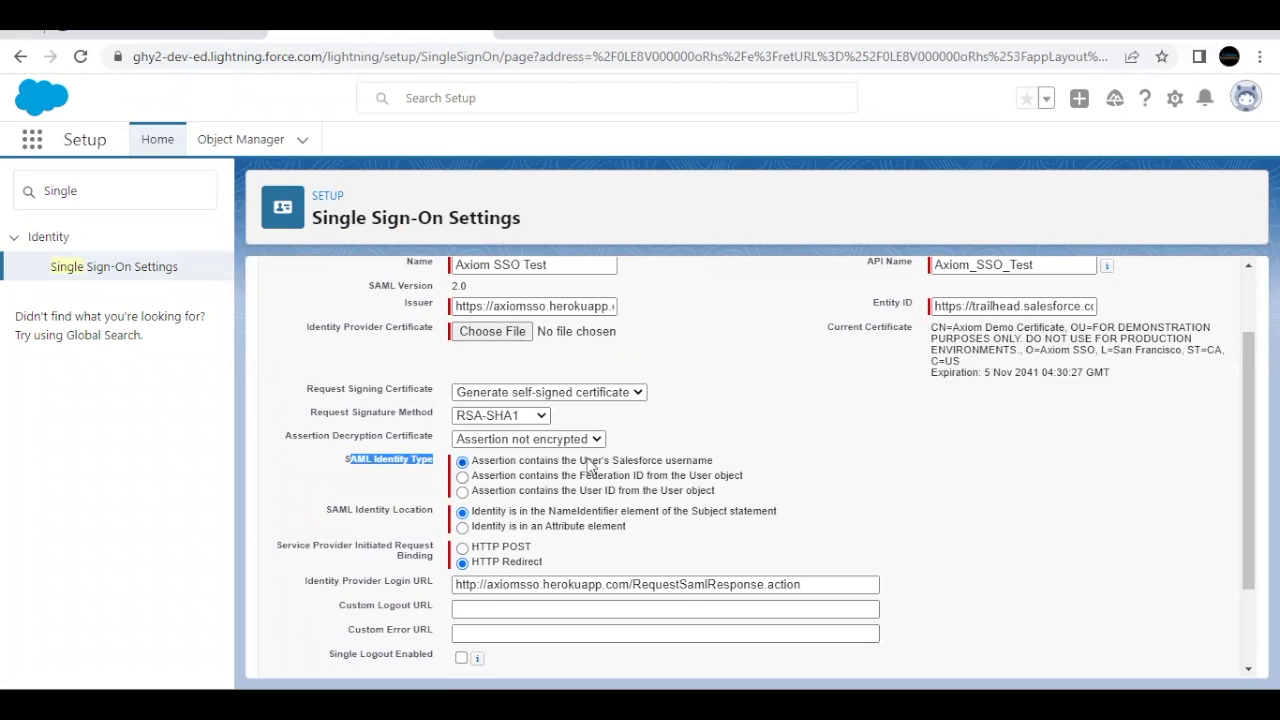
{"action": "left_click_drag", "start_coordinate": [586, 462], "coordinate": [714, 457]}
{"action": "left_click", "coordinate": [714, 457]}
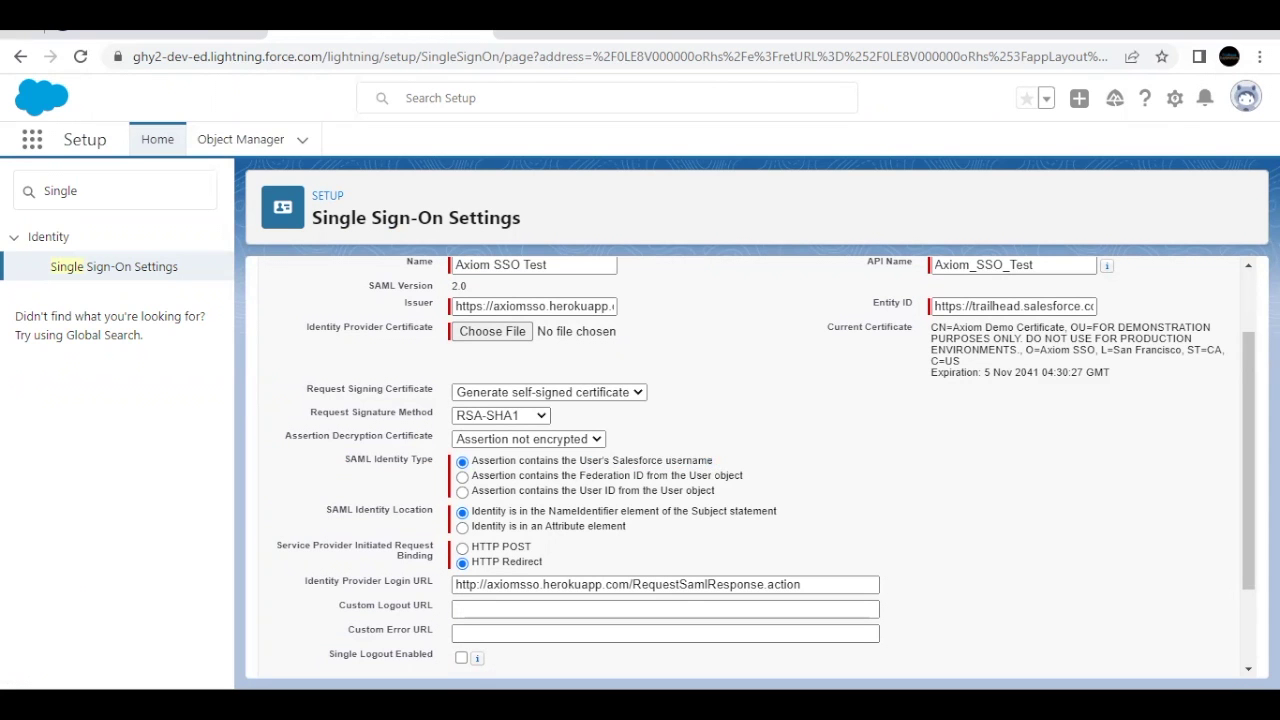
Step: Confirm in the superbadge instructions that SSO should identify users by Federation ID
{"action": "left_click", "coordinate": [92, 32]}
{"action": "double_click", "coordinate": [852, 296]}
{"action": "triple_click", "coordinate": [852, 296]}
{"action": "left_click", "coordinate": [492, 32]}
{"action": "scroll", "coordinate": [460, 450], "scroll_direction": "down", "scroll_amount": 1}
Step: Set SAML Identity Type to 'Assertion contains the Federation ID from the User object' and save
{"action": "left_click", "coordinate": [462, 453]}
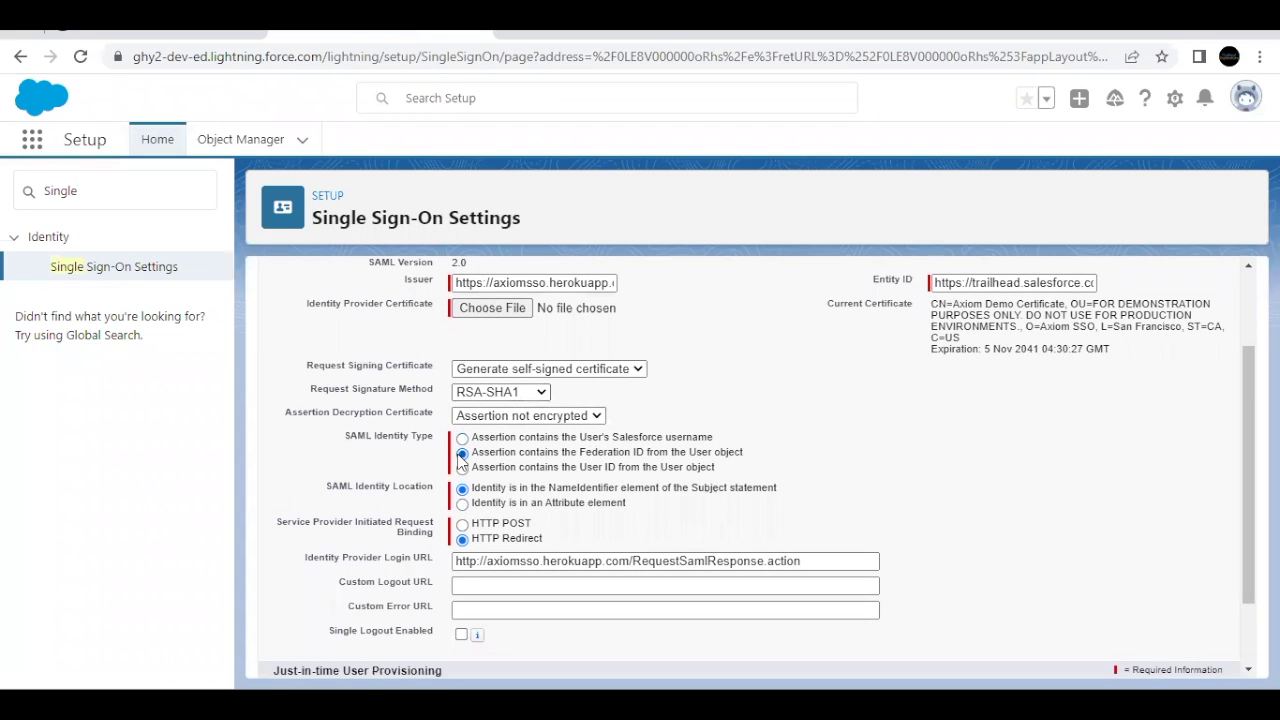
{"action": "left_click_drag", "start_coordinate": [484, 460], "coordinate": [686, 460]}
{"action": "left_click", "coordinate": [686, 460]}
{"action": "scroll", "coordinate": [686, 460], "scroll_direction": "down", "scroll_amount": 2}
{"action": "left_click", "coordinate": [572, 271]}
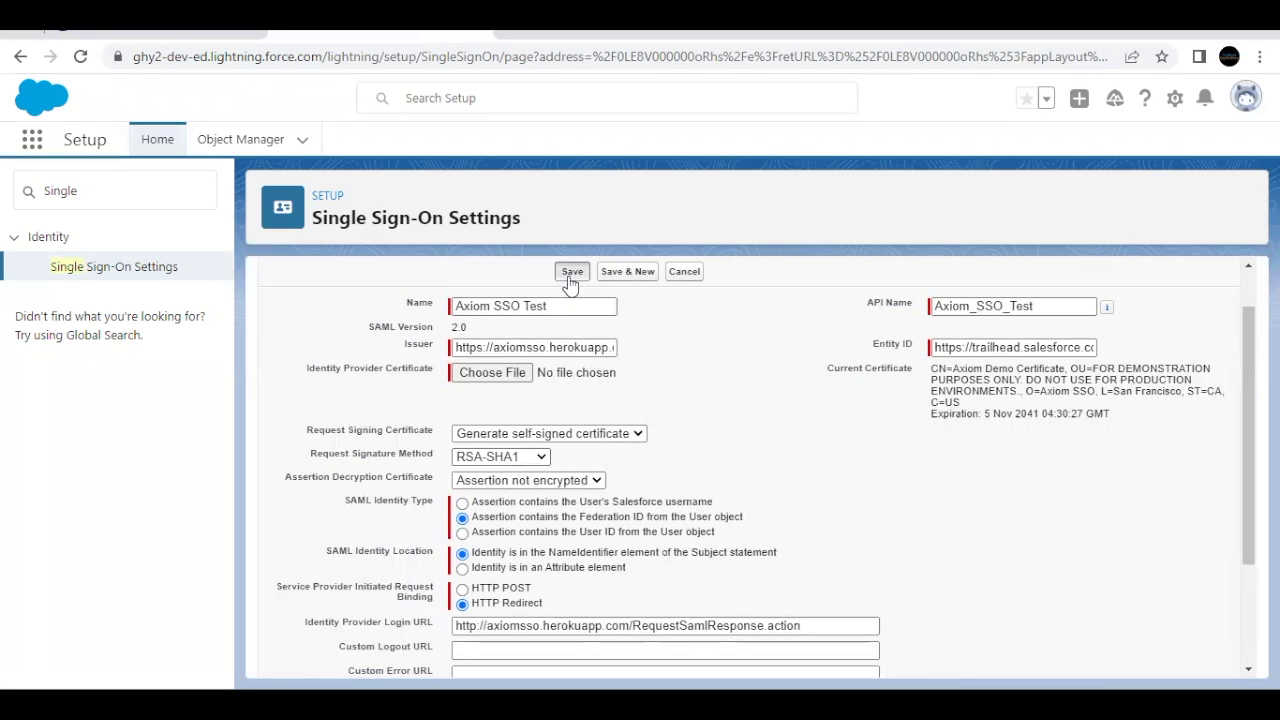
{"action": "left_click", "coordinate": [176, 38]}
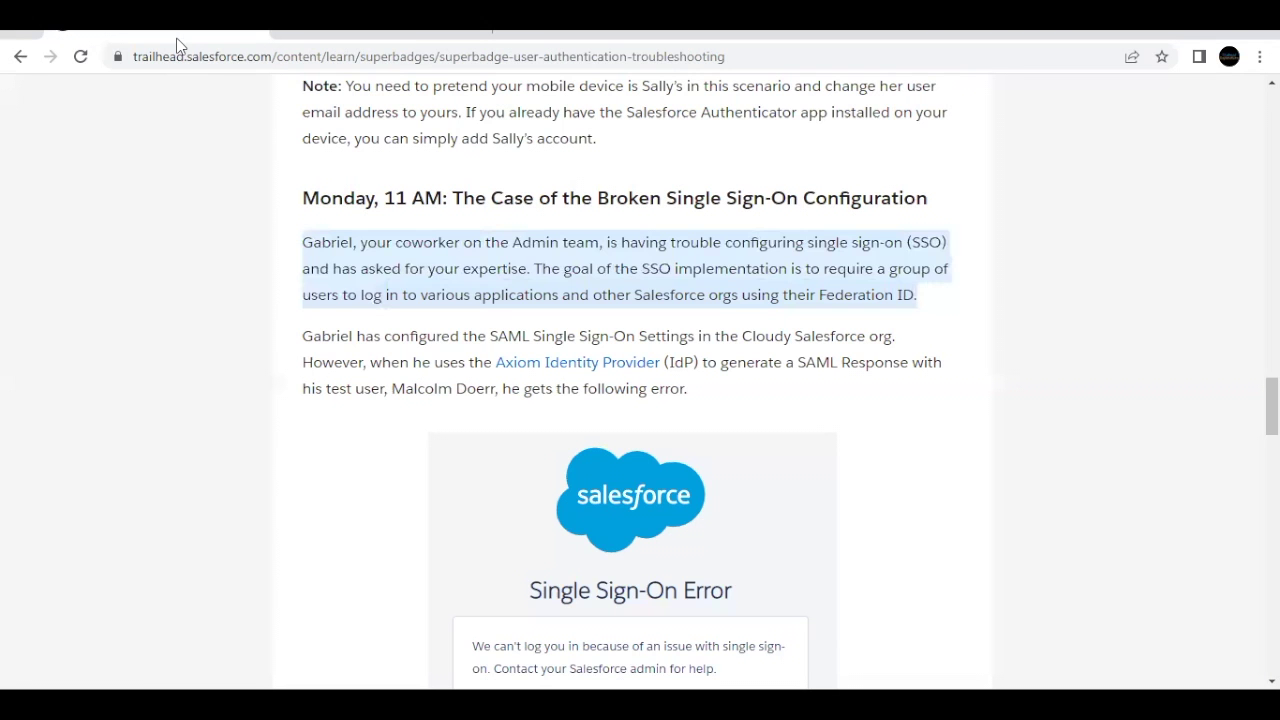
Step: Open the Axiom Identity Provider site linked from the superbadge instructions
{"action": "left_click", "coordinate": [512, 323]}
{"action": "scroll", "coordinate": [512, 323], "scroll_direction": "down", "scroll_amount": 1}
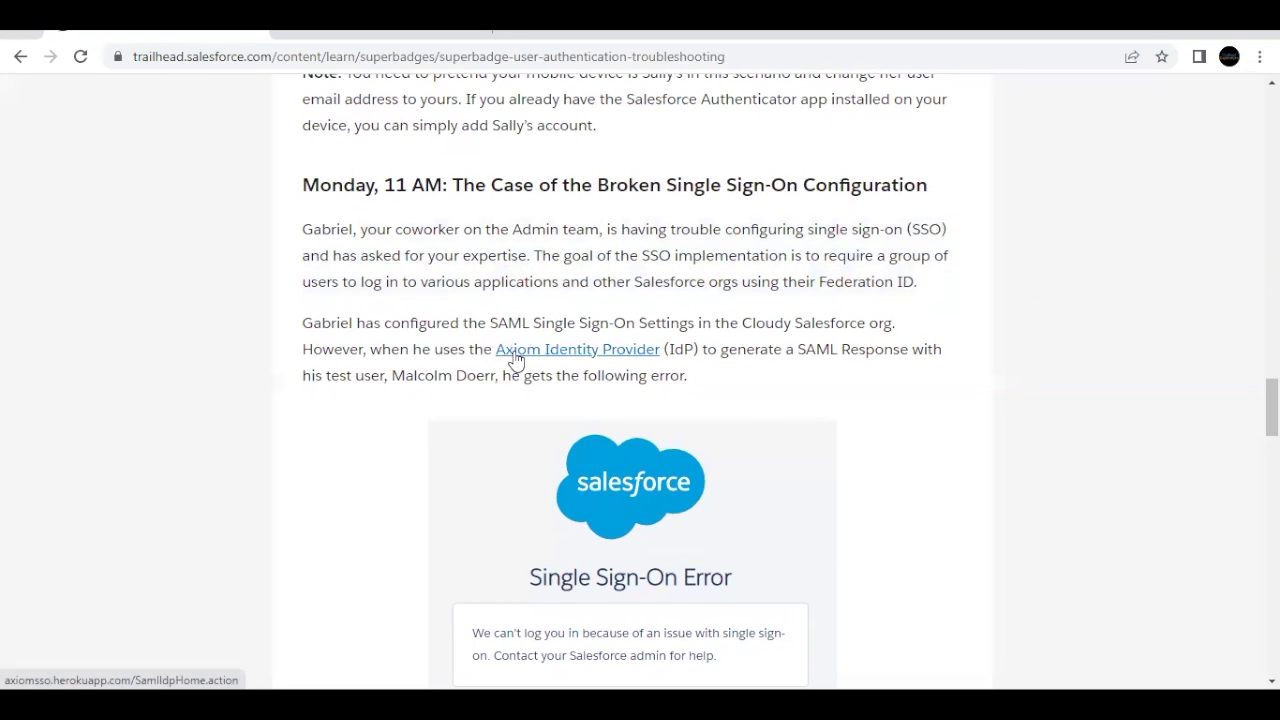
{"action": "left_click", "coordinate": [513, 355]}
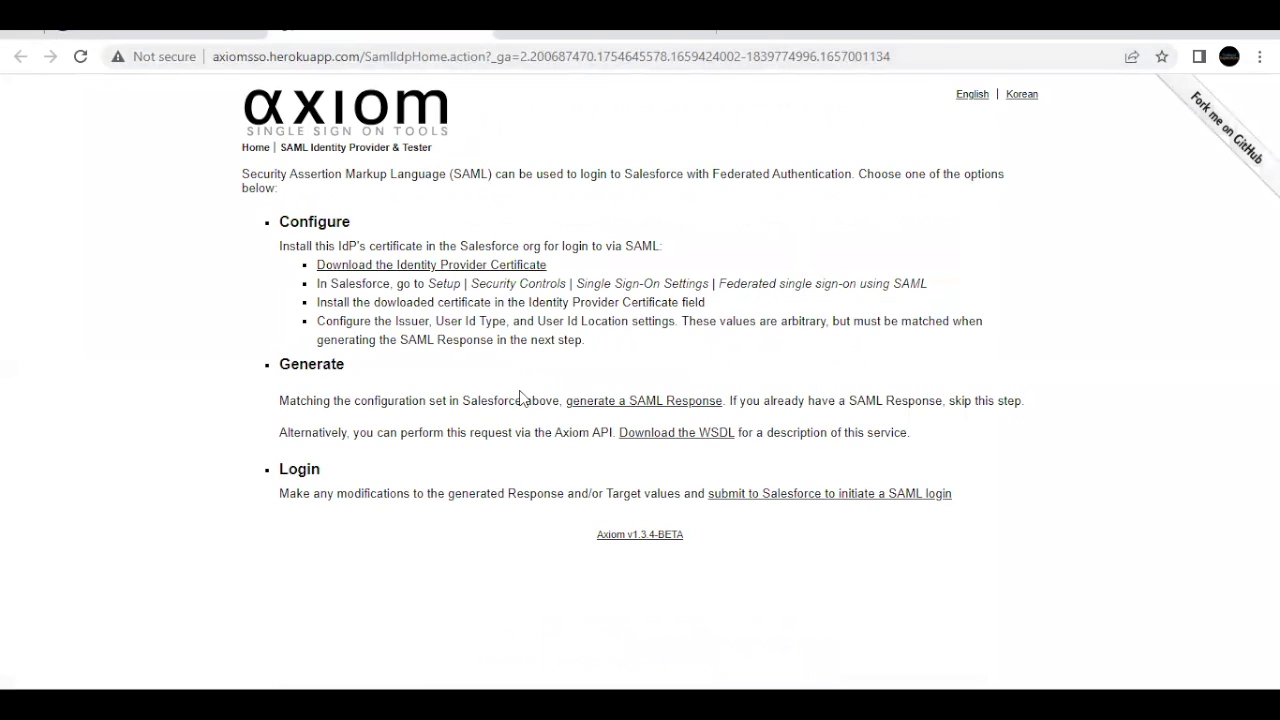
{"action": "left_click_drag", "start_coordinate": [552, 400], "coordinate": [698, 400]}
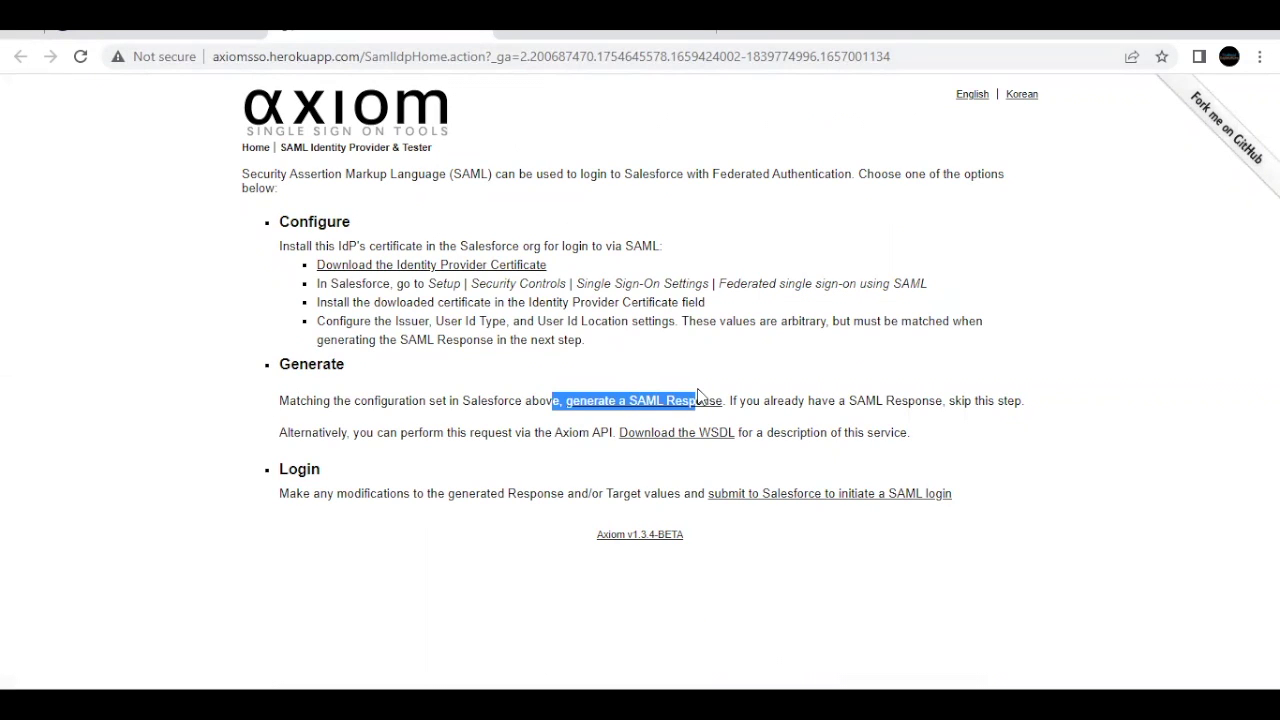
{"action": "left_click", "coordinate": [188, 36]}
{"action": "scroll", "coordinate": [386, 320], "scroll_direction": "down", "scroll_amount": 2}
{"action": "left_click", "coordinate": [471, 412]}
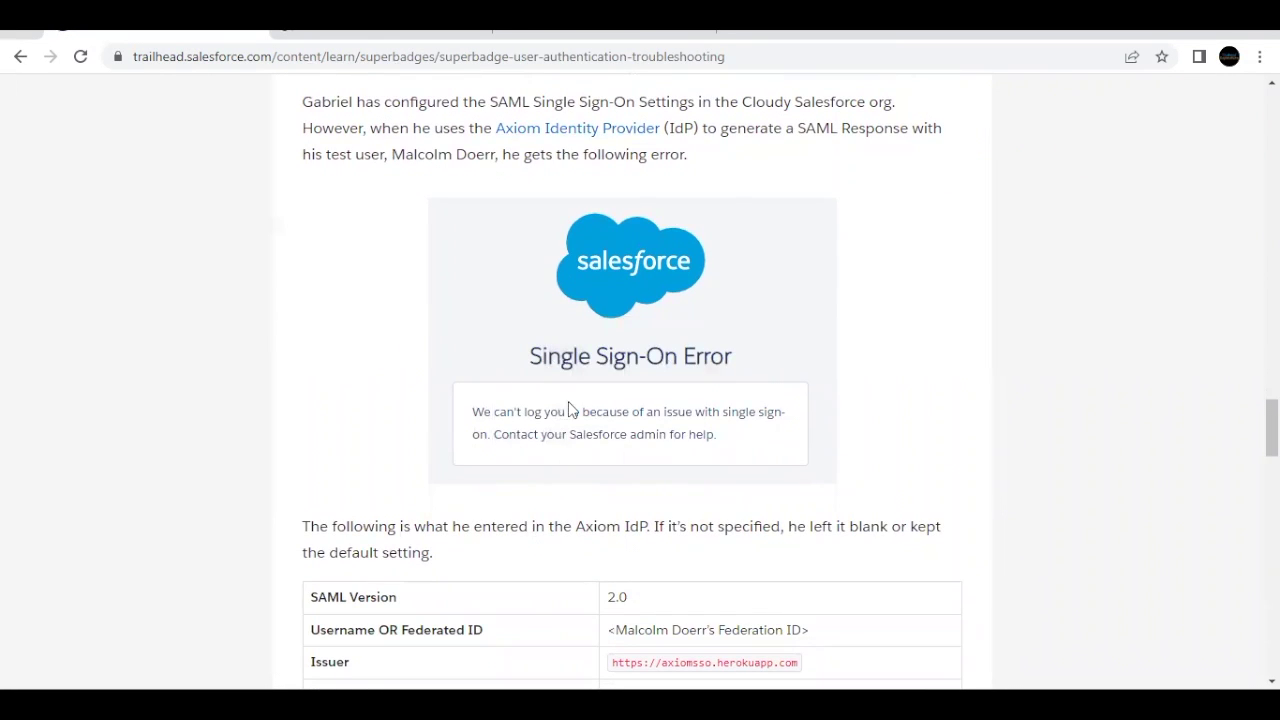
{"action": "scroll", "coordinate": [565, 415], "scroll_direction": "up", "scroll_amount": 1}
{"action": "scroll", "coordinate": [565, 415], "scroll_direction": "up", "scroll_amount": 1}
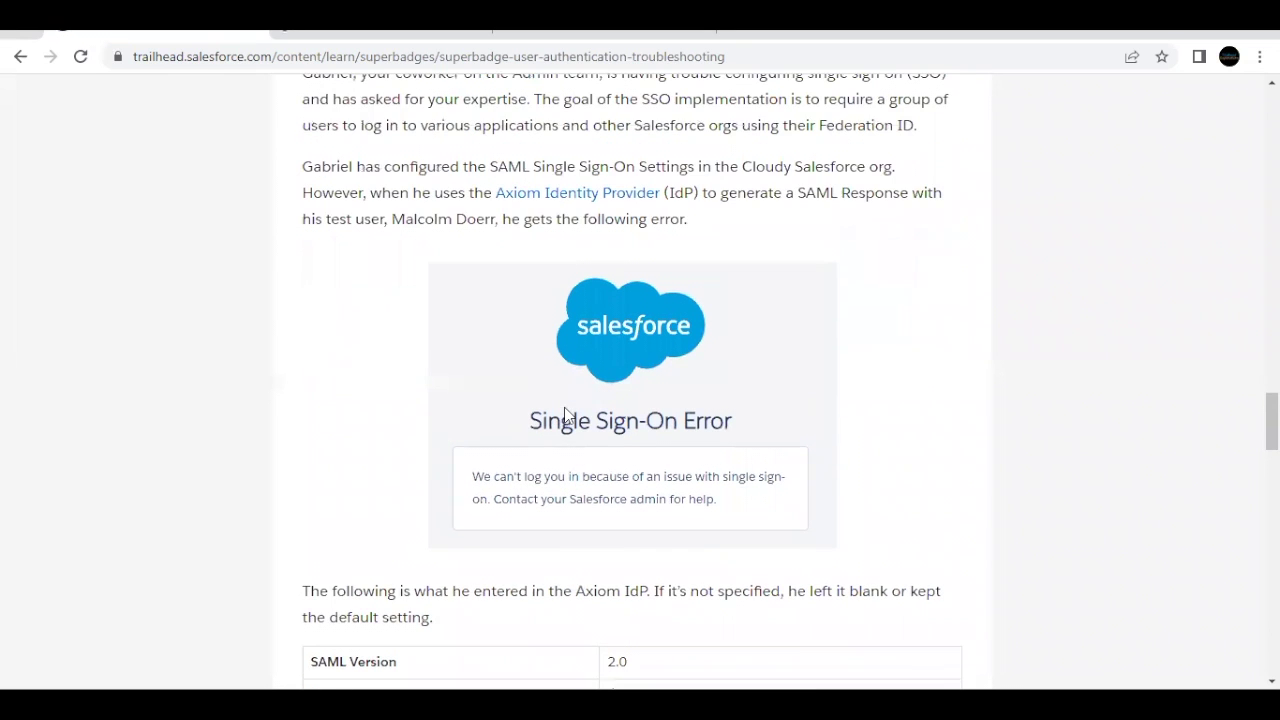
Step: Open Axiom's 'generate a SAML Response' form with SAML Version 2.0 selected
{"action": "left_click", "coordinate": [407, 32]}
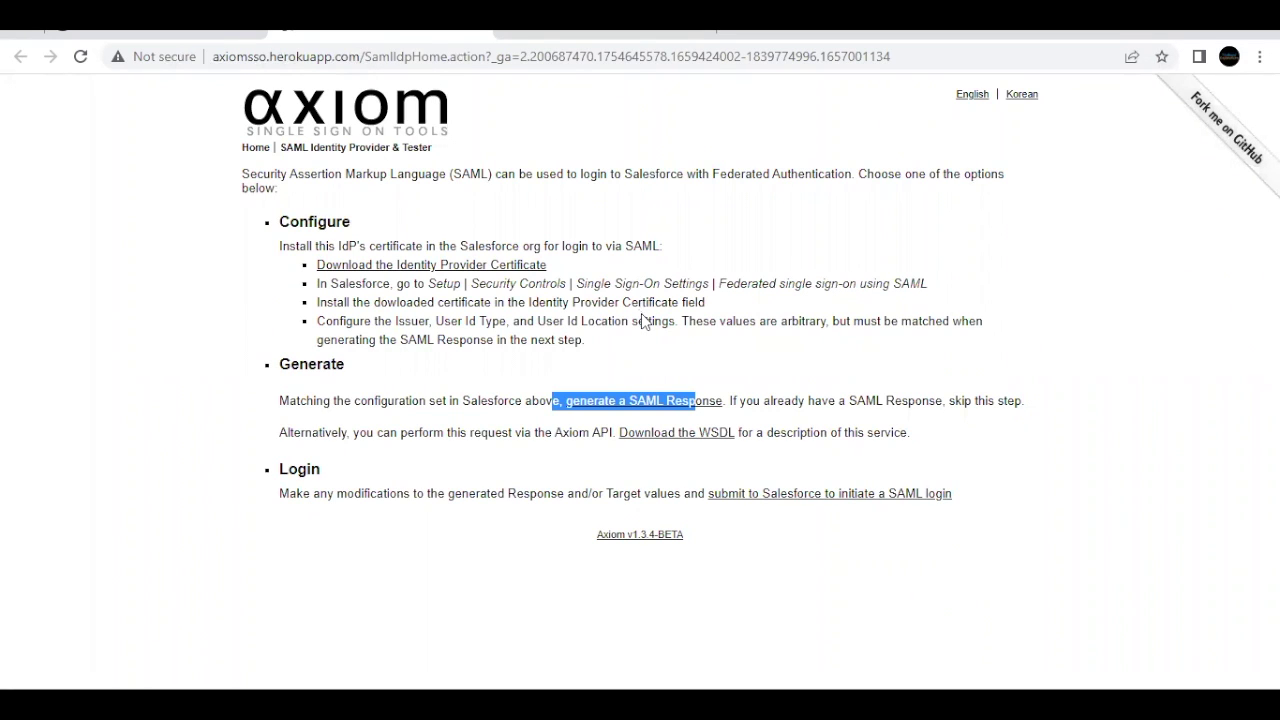
{"action": "left_click", "coordinate": [604, 404]}
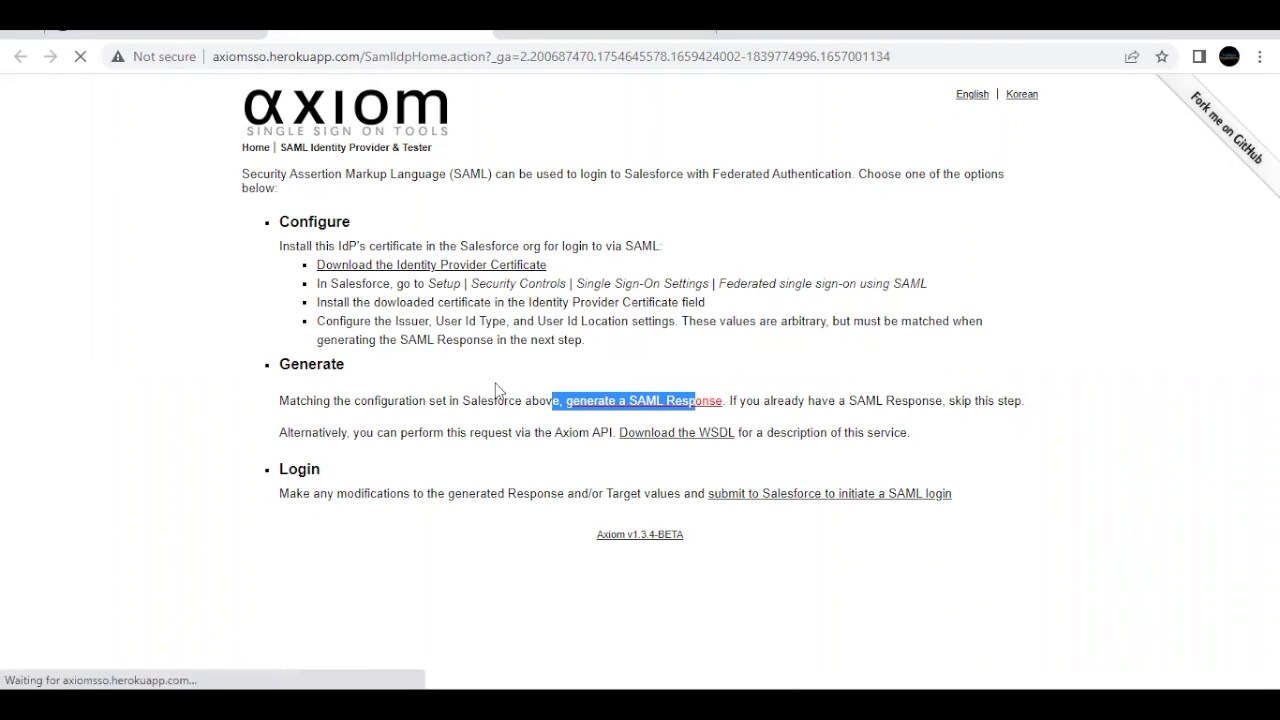
{"action": "left_click", "coordinate": [460, 206]}
{"action": "left_click", "coordinate": [441, 238]}
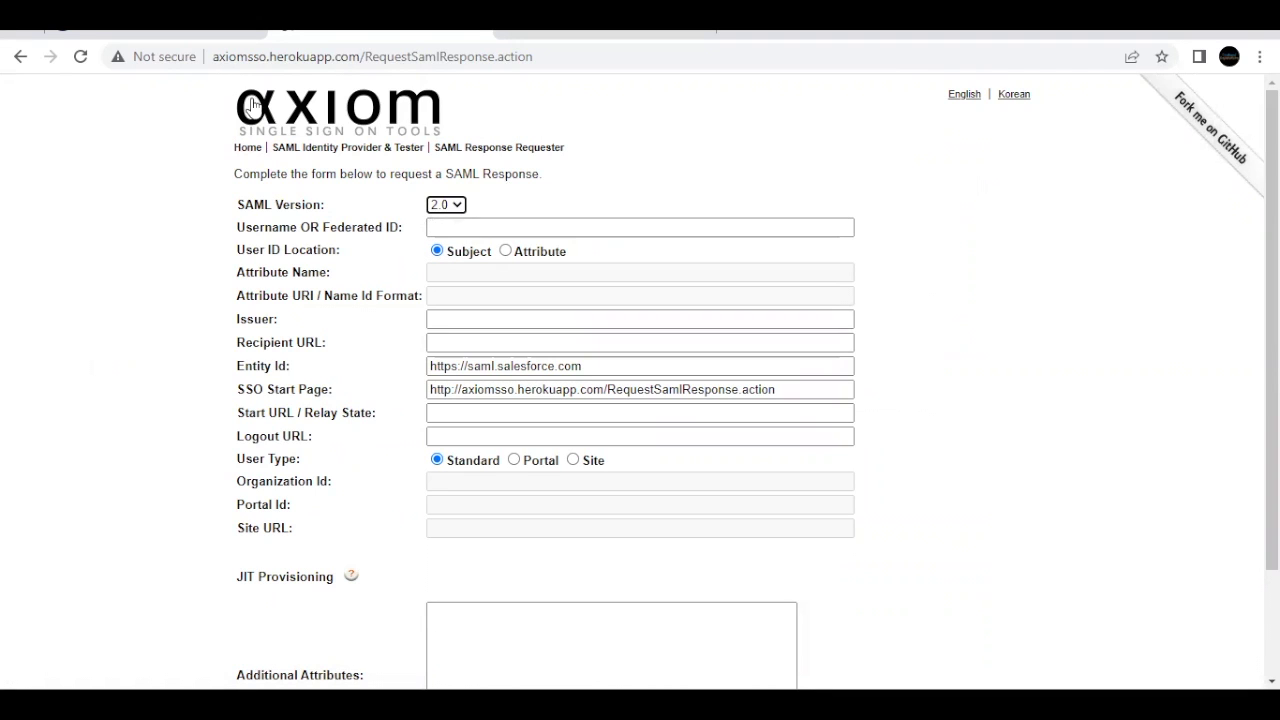
Step: Copy the test user's first name from the superbadge story for a Setup search
{"action": "left_click", "coordinate": [530, 40]}
{"action": "left_click", "coordinate": [534, 94]}
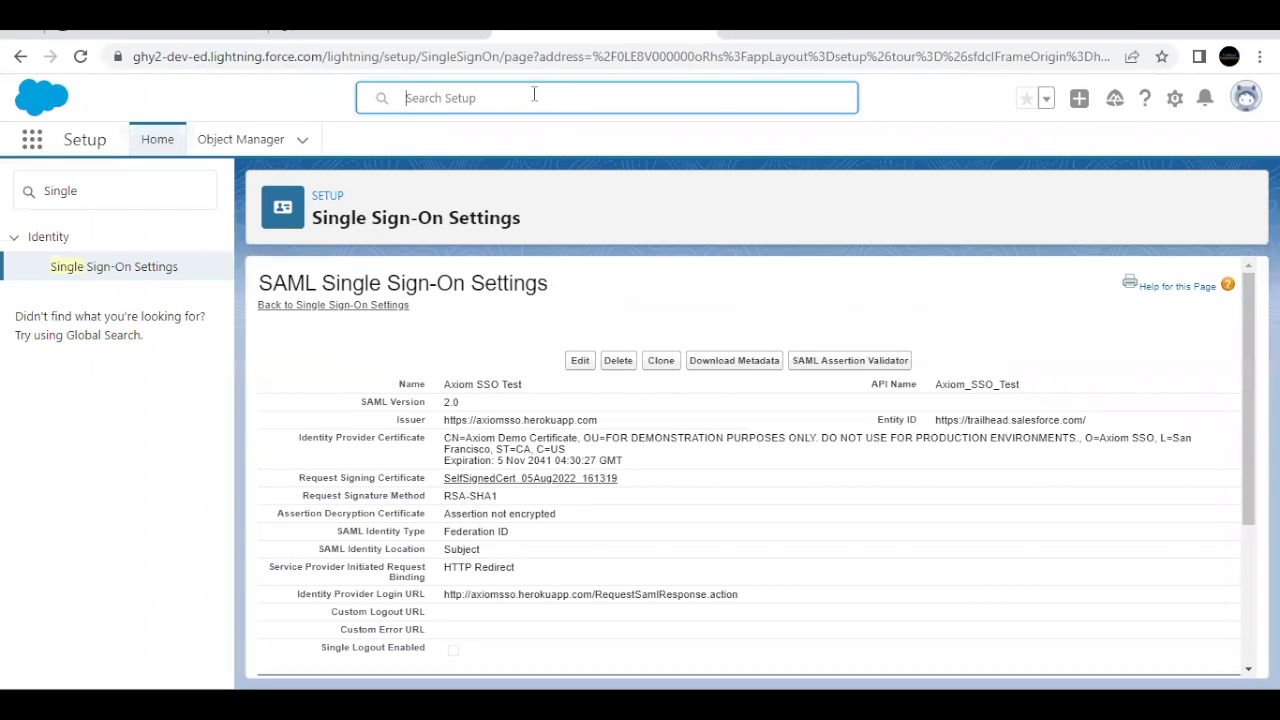
{"action": "left_click", "coordinate": [180, 34]}
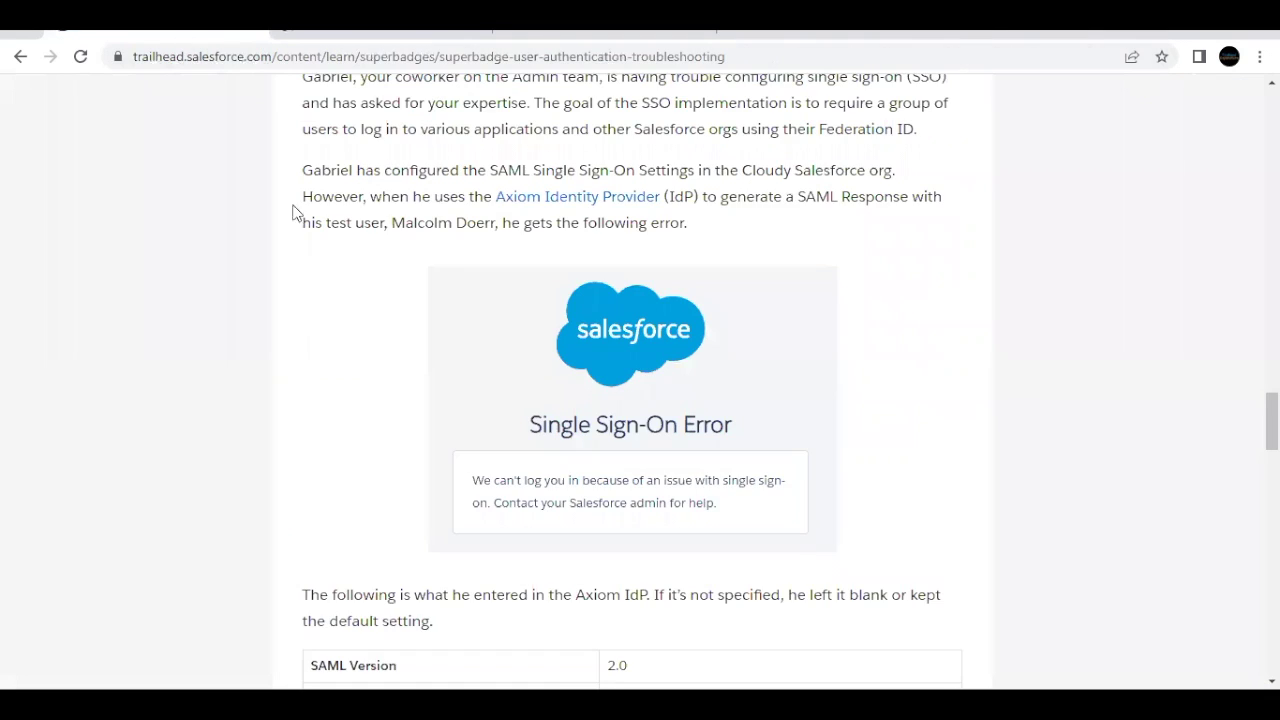
{"action": "scroll", "coordinate": [339, 312], "scroll_direction": "up", "scroll_amount": 1}
{"action": "left_click_drag", "start_coordinate": [393, 272], "coordinate": [455, 274]}
{"action": "key", "text": "ctrl+c"}
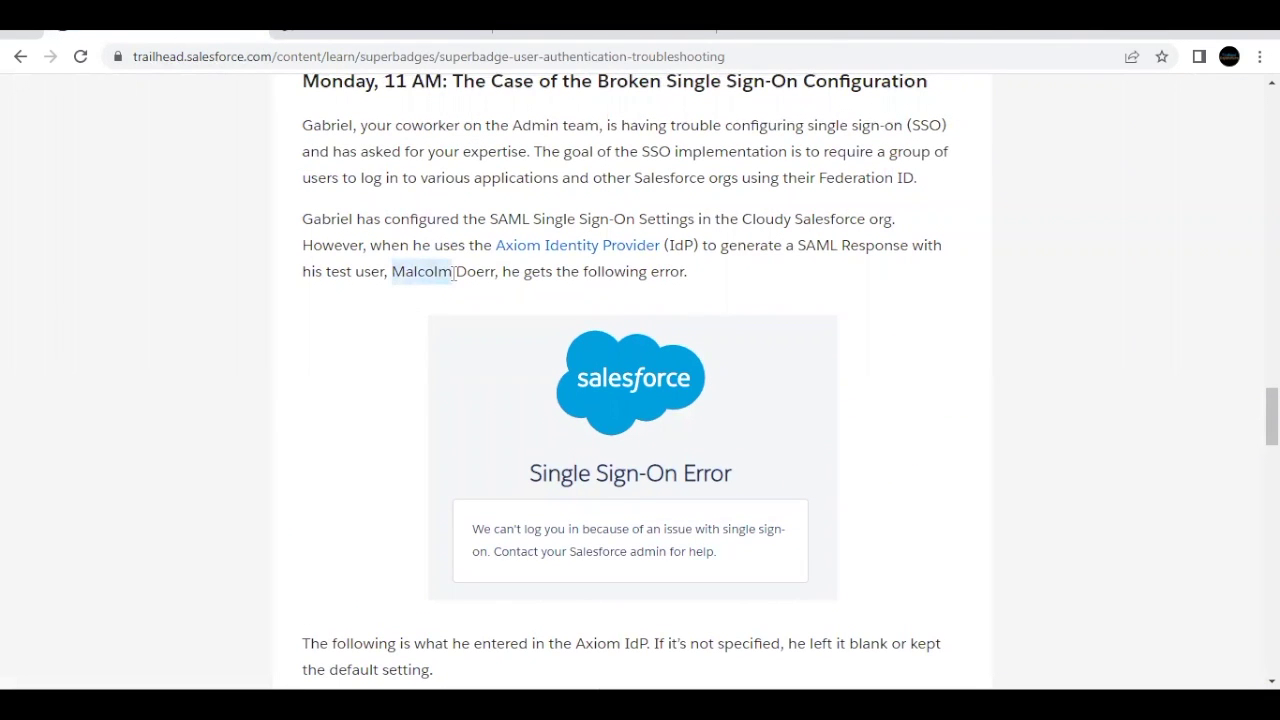
Step: Paste the test user's name into Search Setup, open their record, and select the Federation ID
{"action": "left_click", "coordinate": [525, 36]}
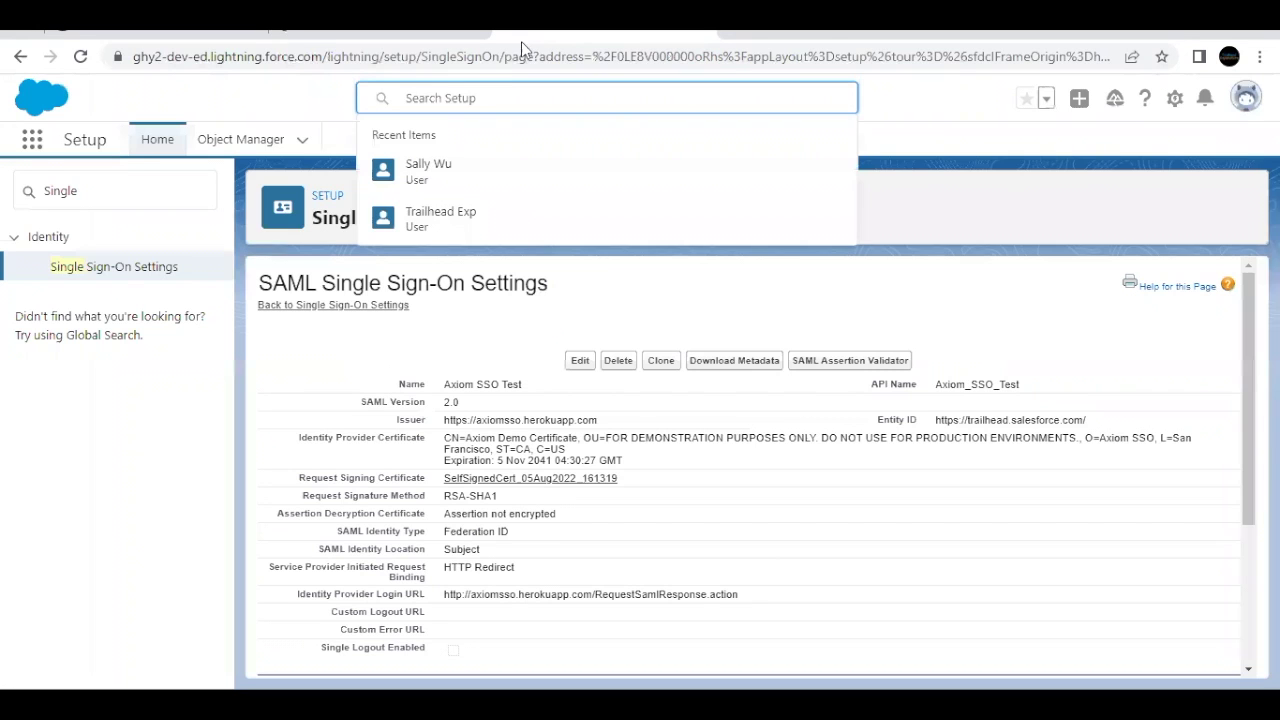
{"action": "key", "text": "ctrl+v"}
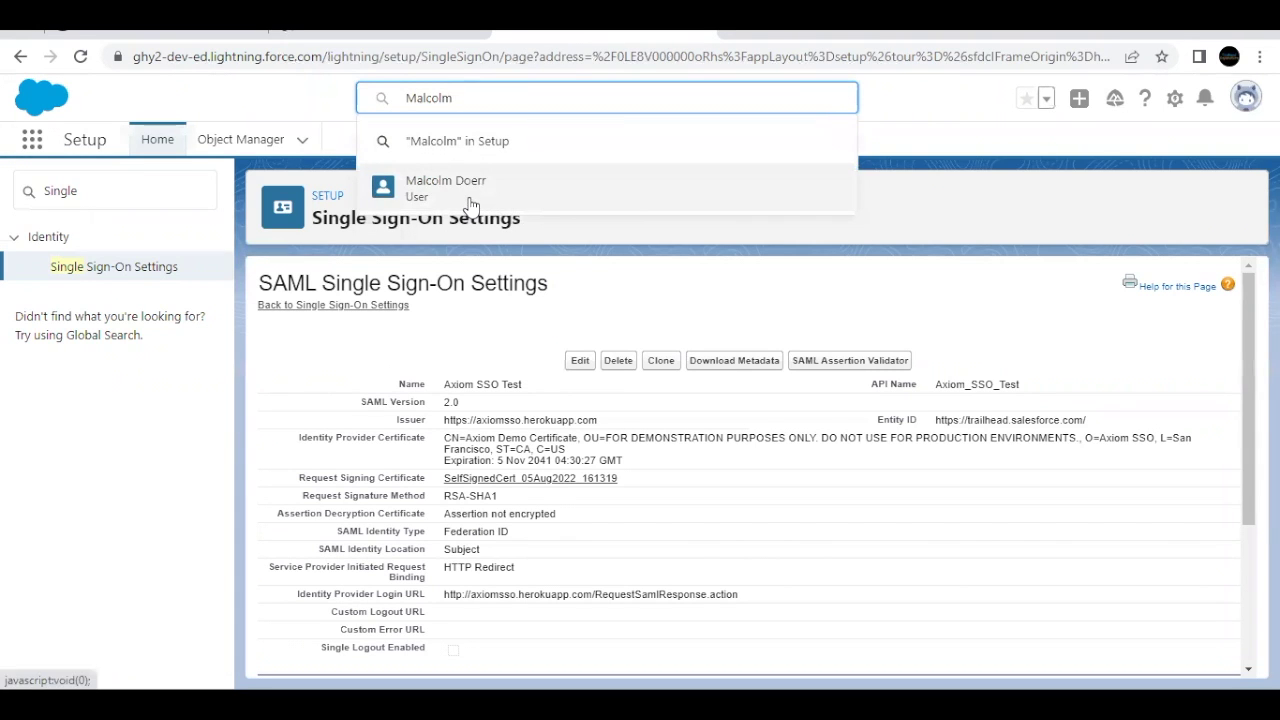
{"action": "left_click", "coordinate": [471, 204]}
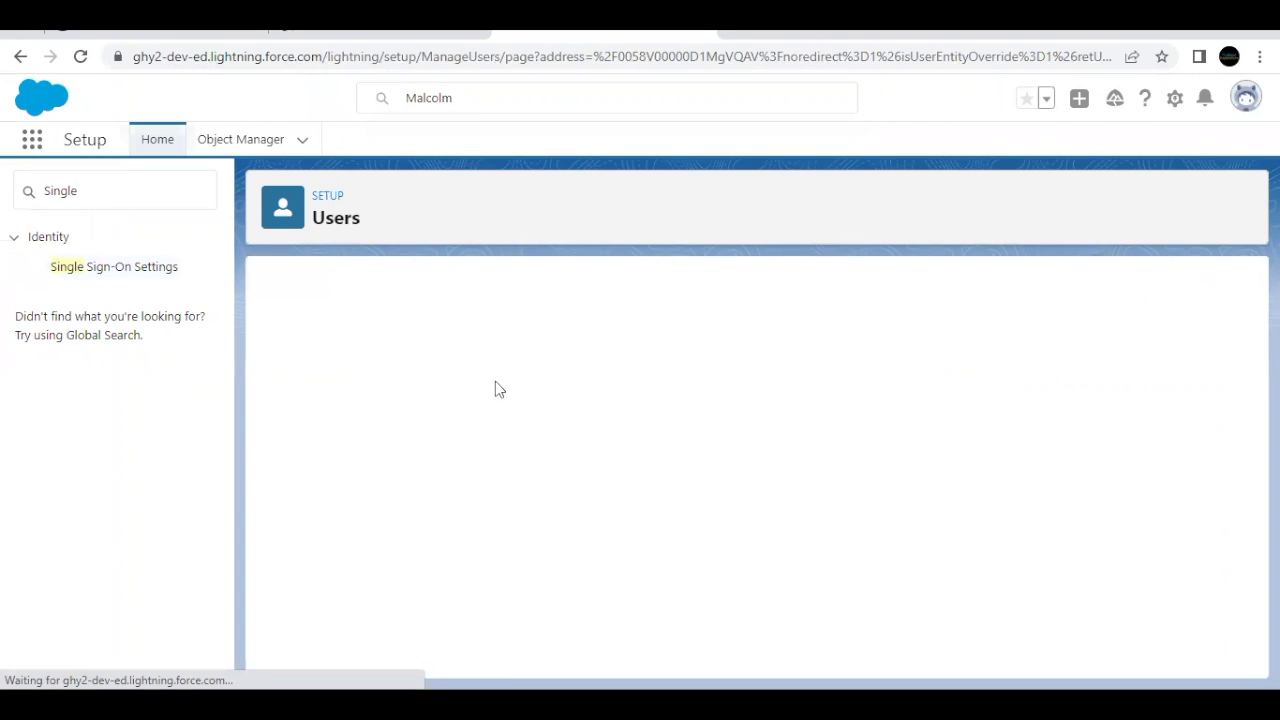
{"action": "scroll", "coordinate": [495, 381], "scroll_direction": "down", "scroll_amount": 2}
{"action": "scroll", "coordinate": [495, 388], "scroll_direction": "down", "scroll_amount": 1}
{"action": "left_click_drag", "start_coordinate": [446, 450], "coordinate": [540, 455]}
{"action": "key", "text": "ctrl+c"}
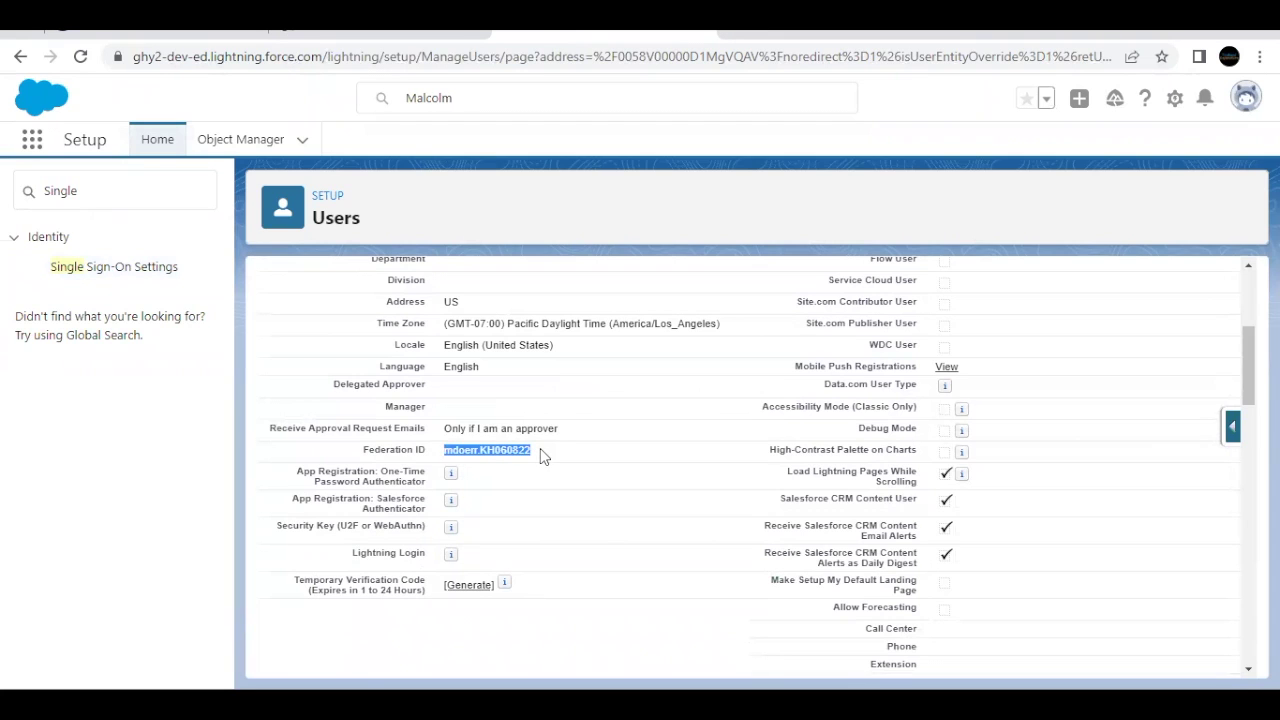
Step: Paste the test user's Federation ID into Axiom's 'Username OR Federated ID' field
{"action": "left_click", "coordinate": [330, 32]}
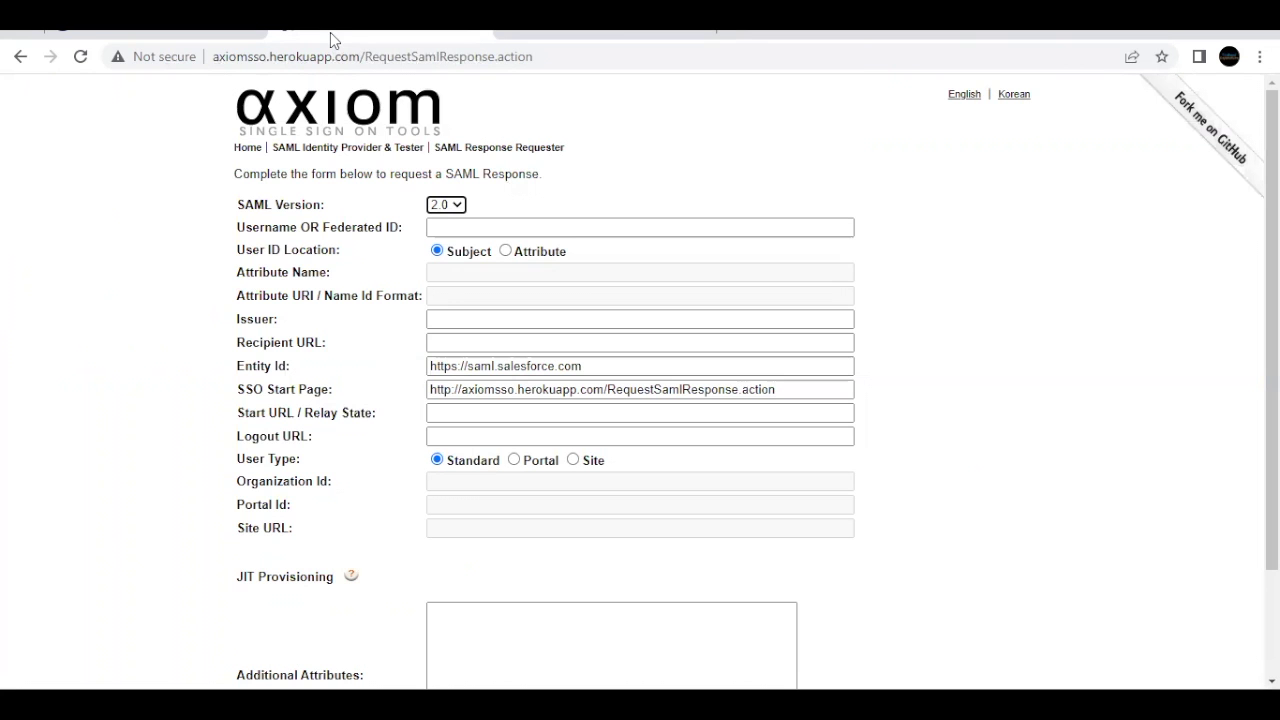
{"action": "left_click", "coordinate": [481, 224]}
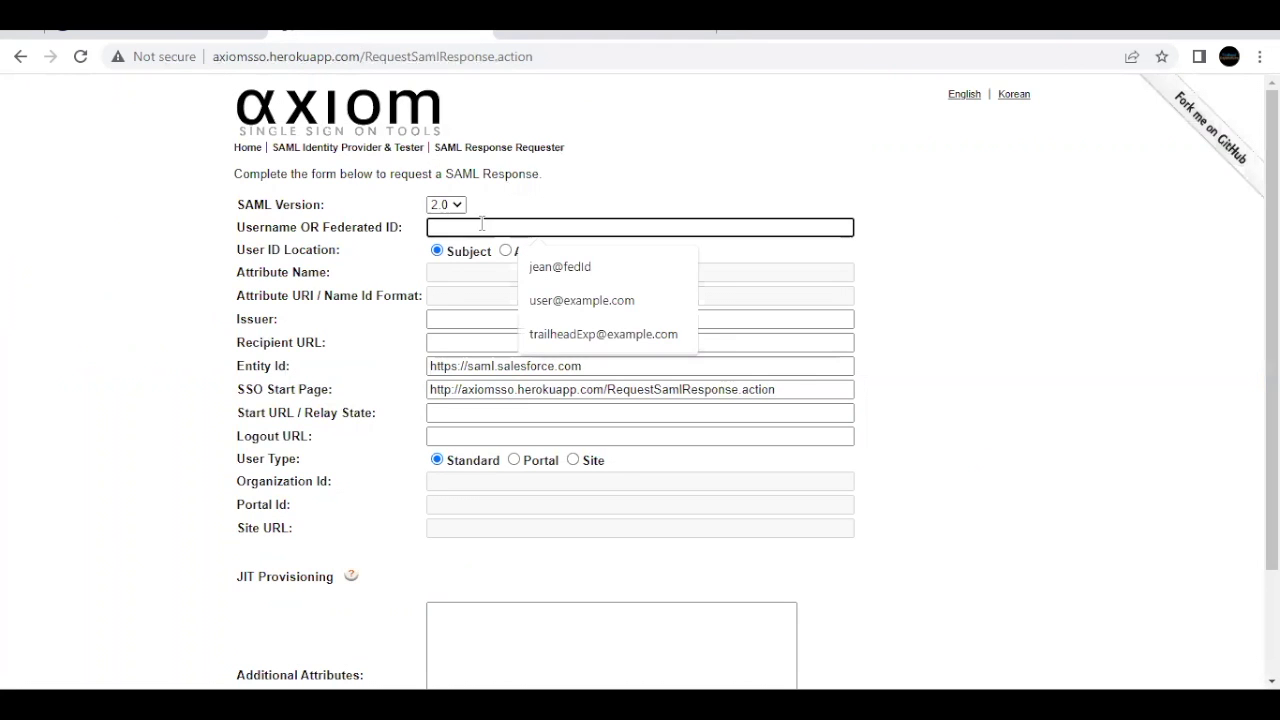
{"action": "key", "text": "ctrl+v"}
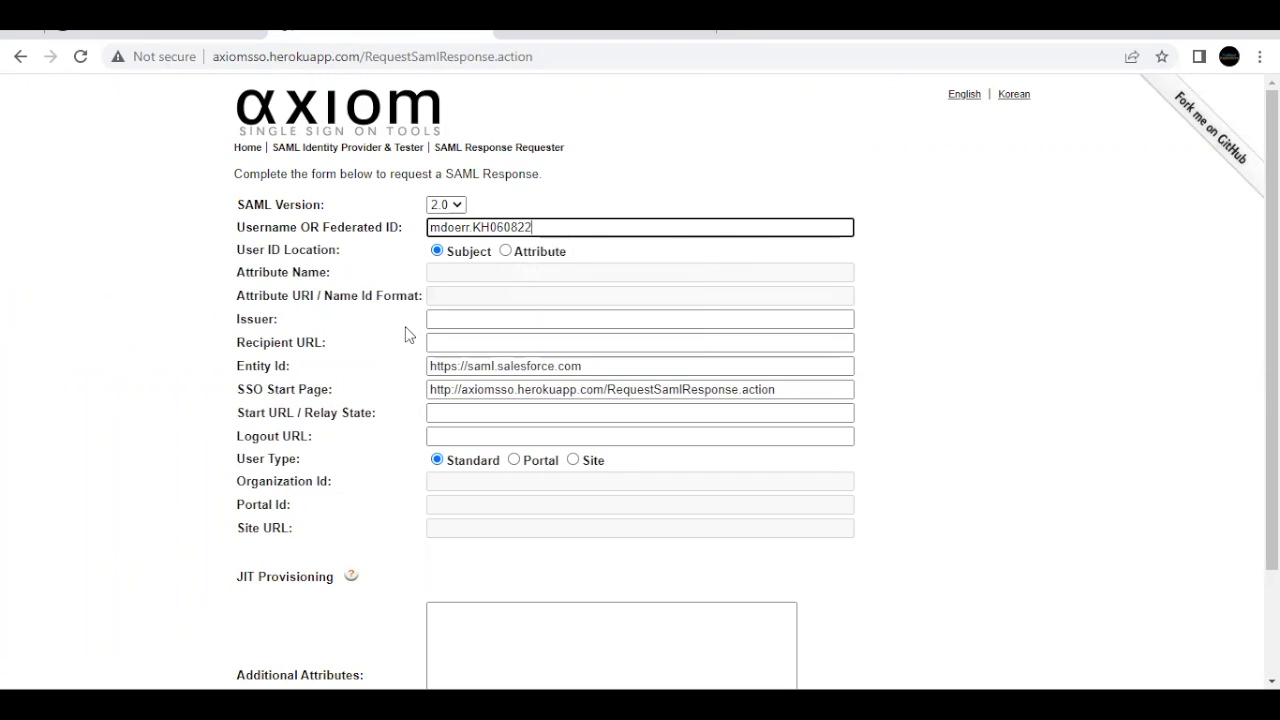
{"action": "left_click", "coordinate": [480, 318]}
{"action": "key", "text": "ctrl+shift+Tab"}
{"action": "scroll", "coordinate": [480, 318], "scroll_direction": "down", "scroll_amount": 5}
{"action": "left_click_drag", "start_coordinate": [609, 305], "coordinate": [799, 315]}
{"action": "key", "text": "ctrl+c"}
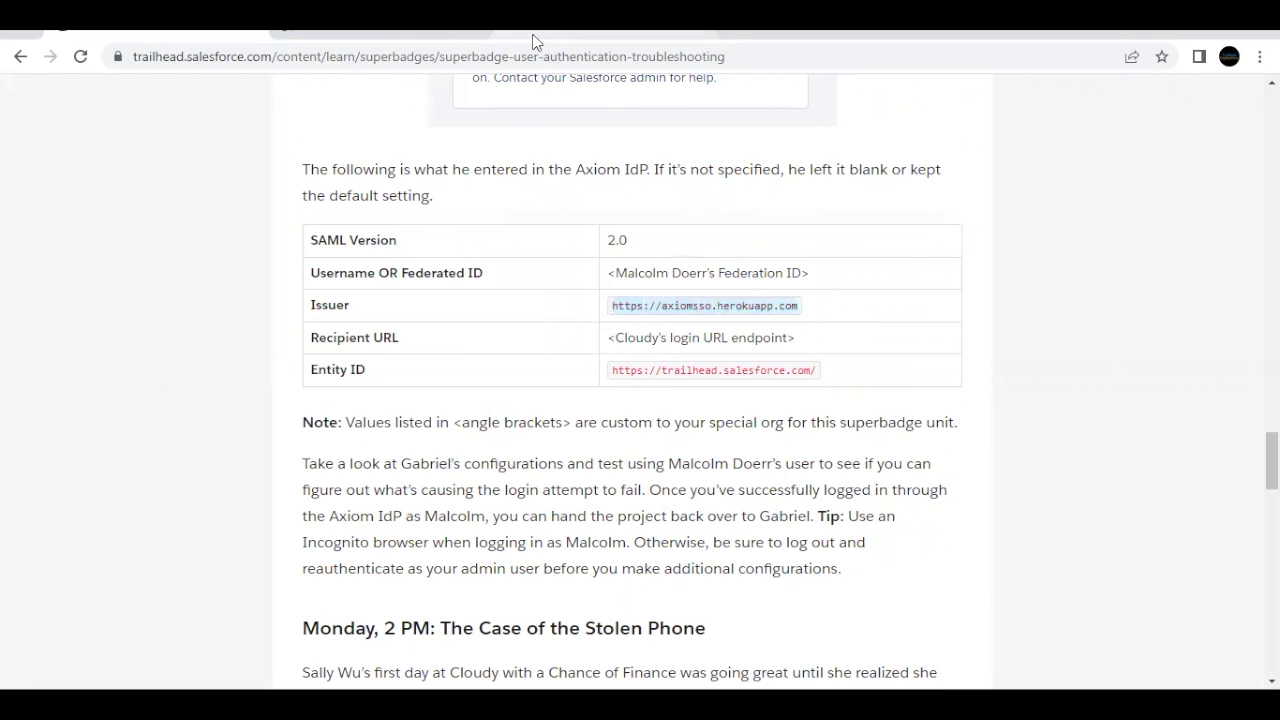
{"action": "left_click", "coordinate": [535, 36]}
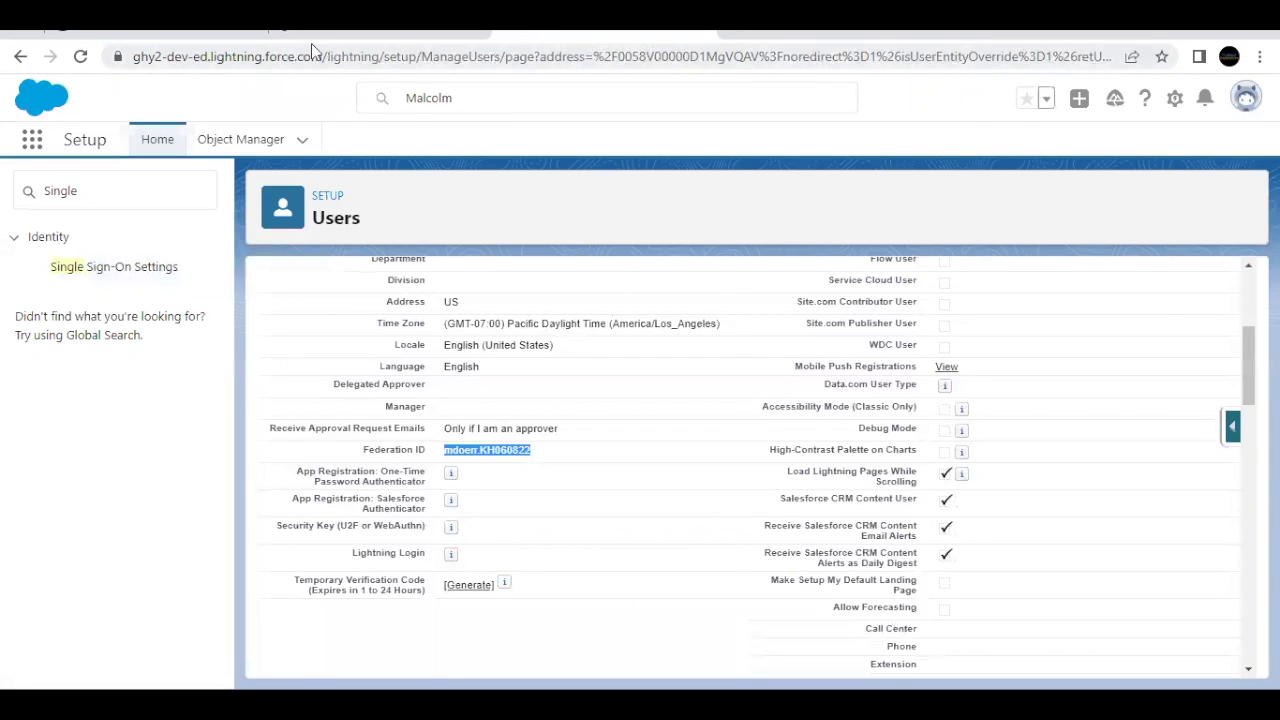
{"action": "left_click", "coordinate": [765, 40]}
{"action": "left_click", "coordinate": [502, 318]}
{"action": "key", "text": "ctrl+v"}
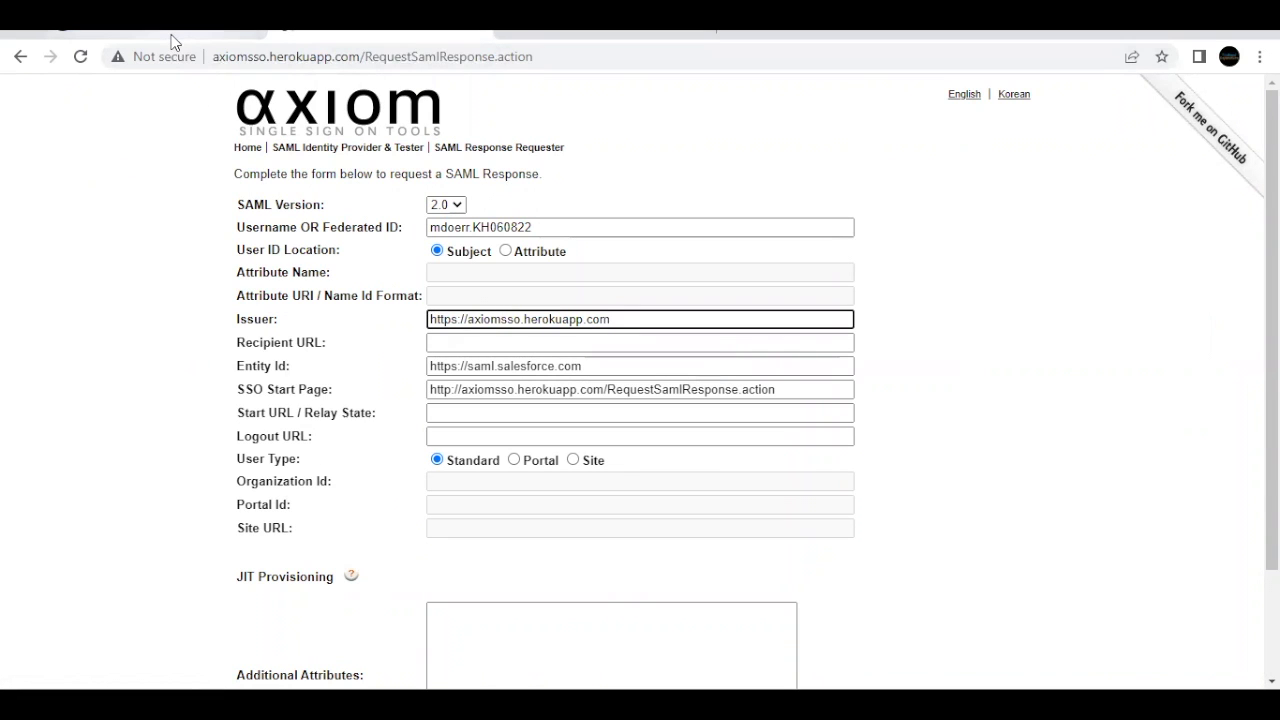
Step: Go back to Salesforce Setup's Single Sign-On Settings page
{"action": "left_click_drag", "start_coordinate": [334, 345], "coordinate": [245, 347]}
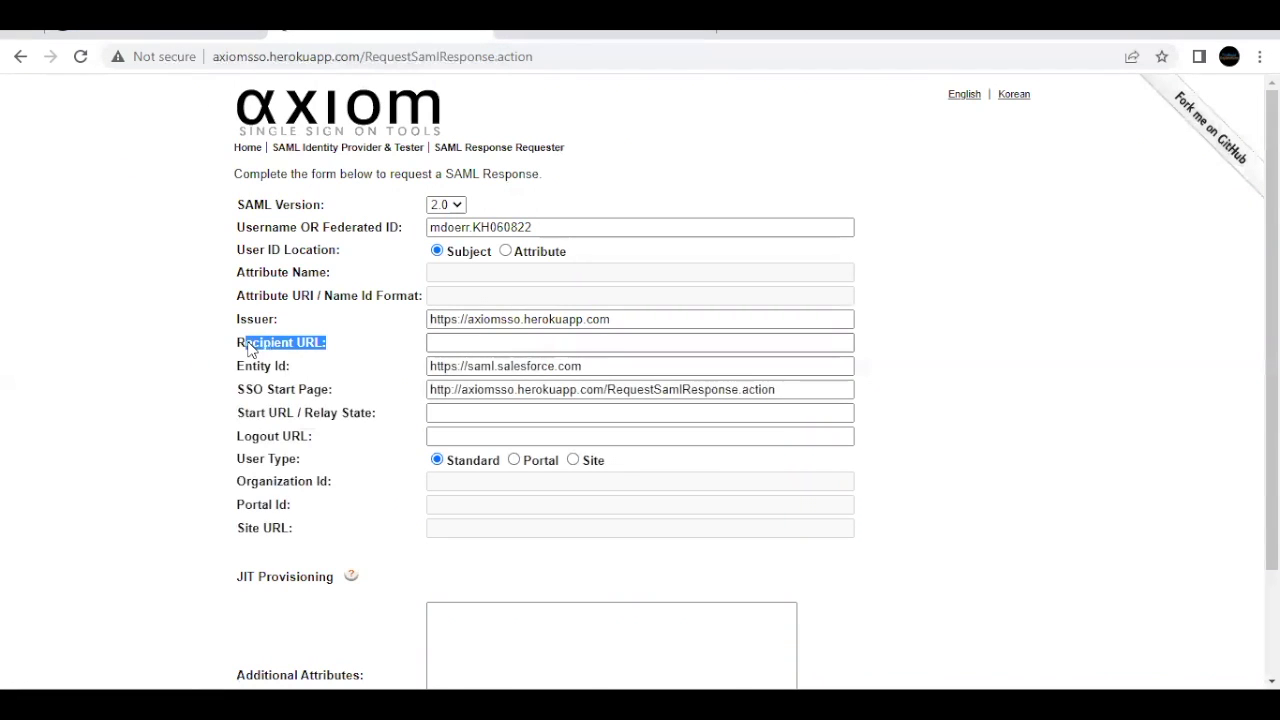
{"action": "left_click", "coordinate": [622, 40]}
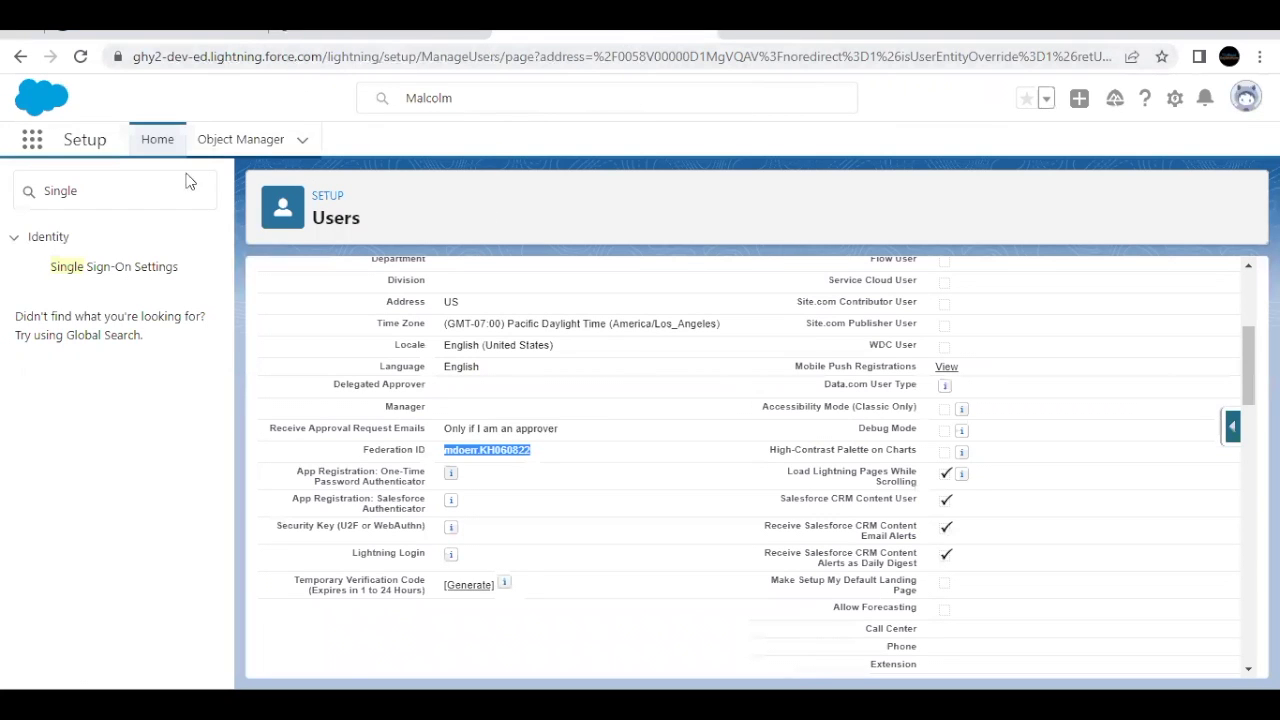
{"action": "left_click", "coordinate": [120, 268]}
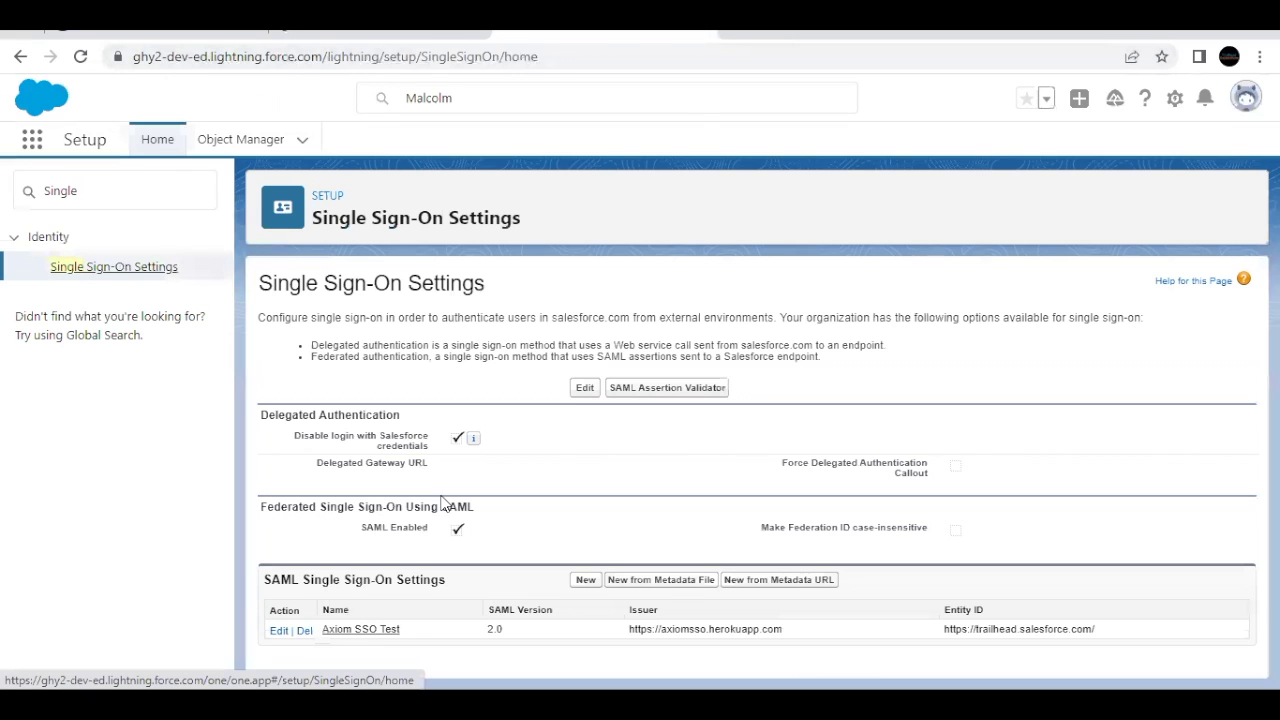
{"action": "left_click", "coordinate": [360, 629]}
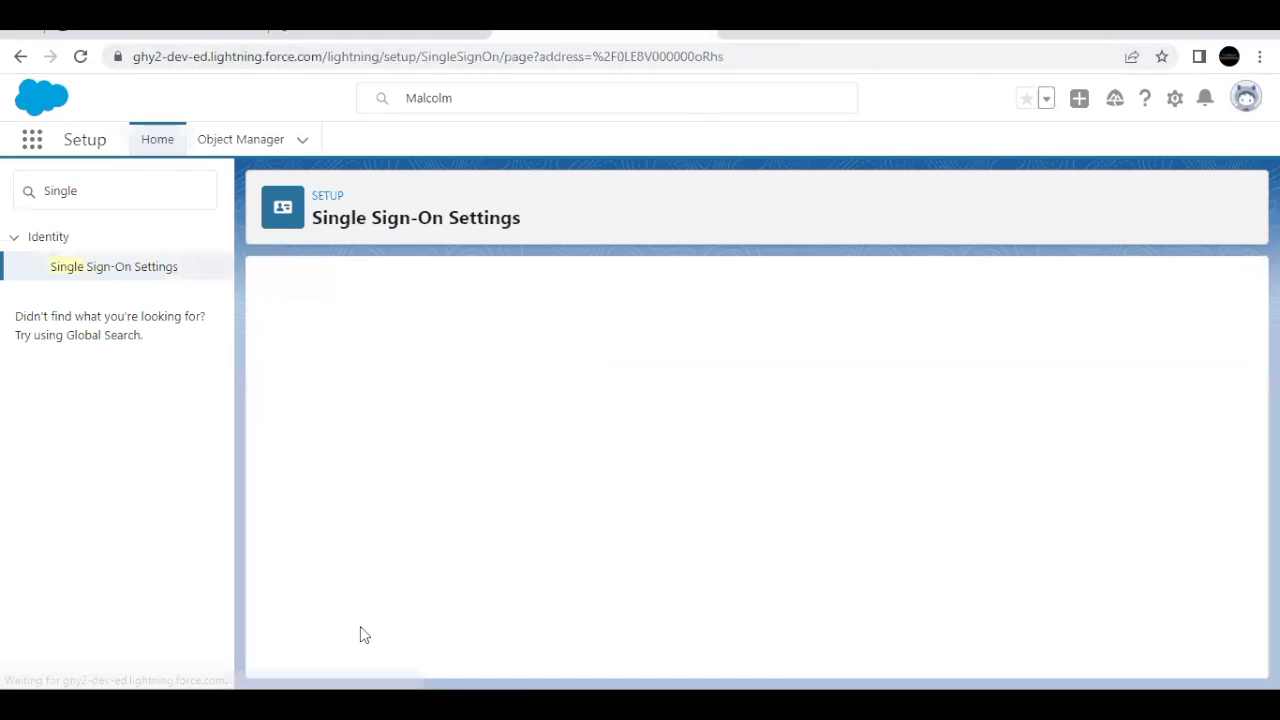
{"action": "scroll", "coordinate": [410, 543], "scroll_direction": "down", "scroll_amount": 1}
{"action": "scroll", "coordinate": [410, 543], "scroll_direction": "down", "scroll_amount": 3}
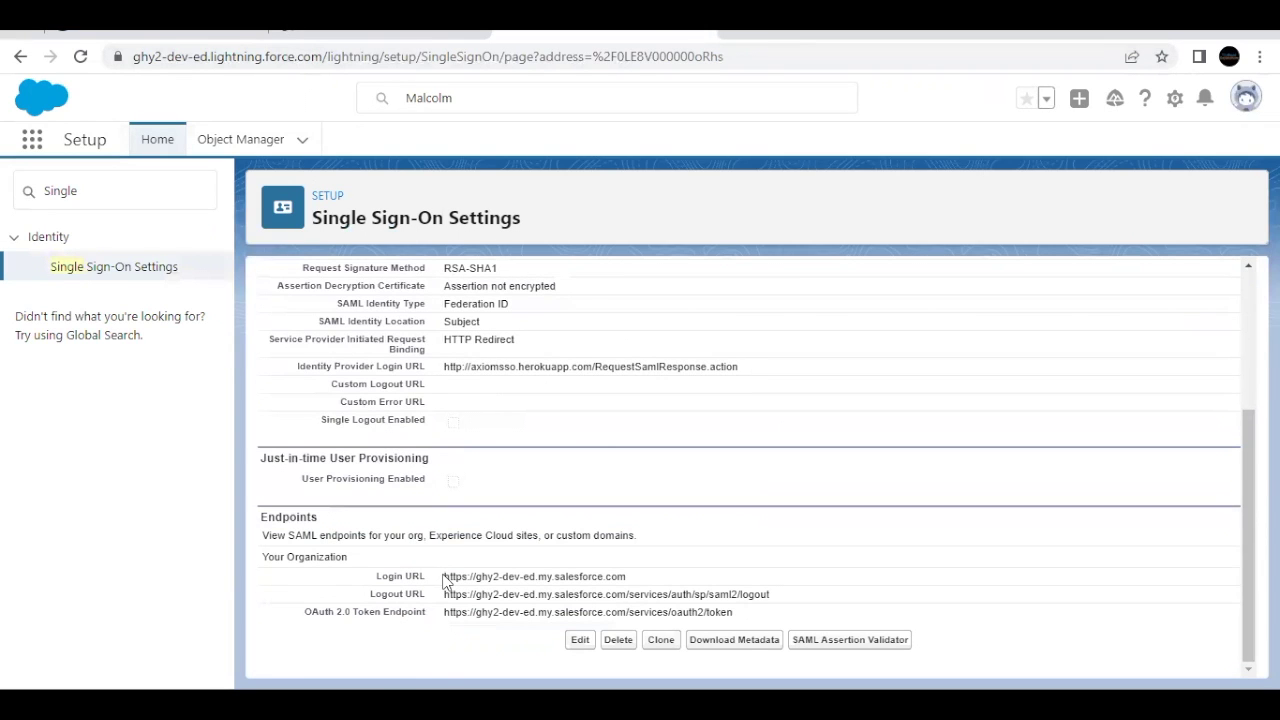
{"action": "left_click_drag", "start_coordinate": [395, 577], "coordinate": [645, 577]}
{"action": "key", "text": "ctrl+c"}
{"action": "left_click", "coordinate": [447, 578]}
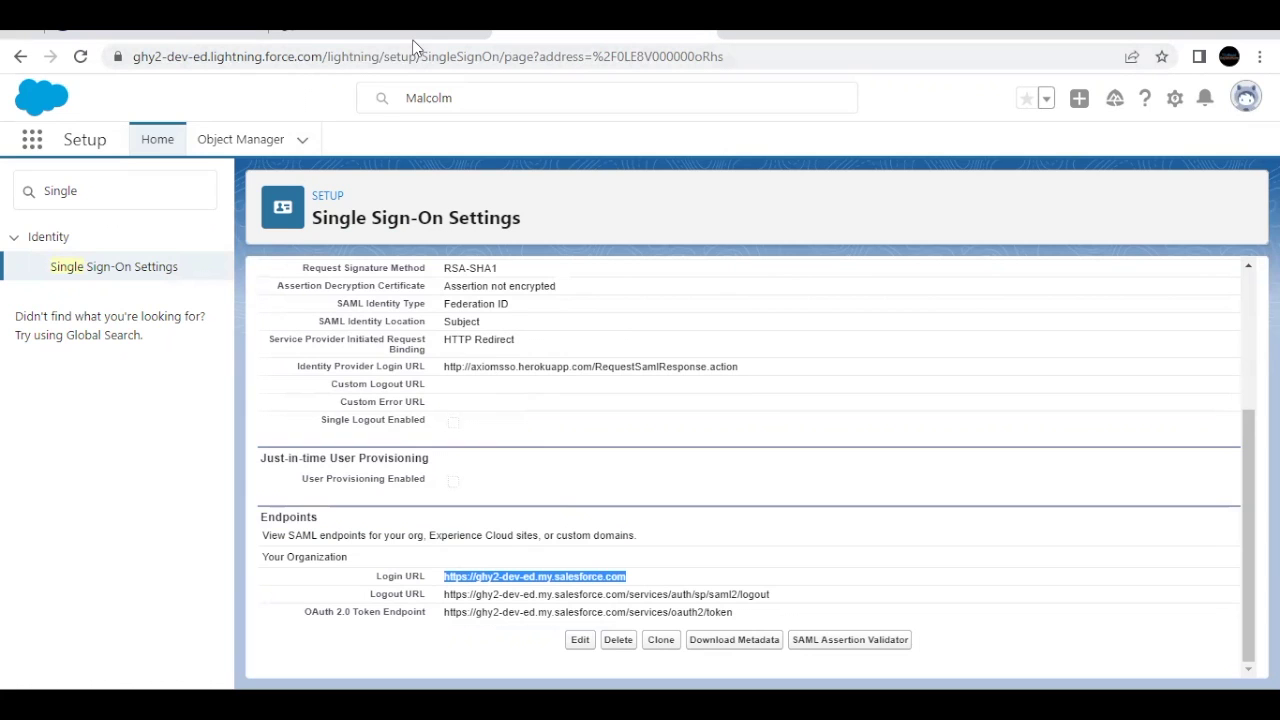
{"action": "left_click", "coordinate": [416, 33]}
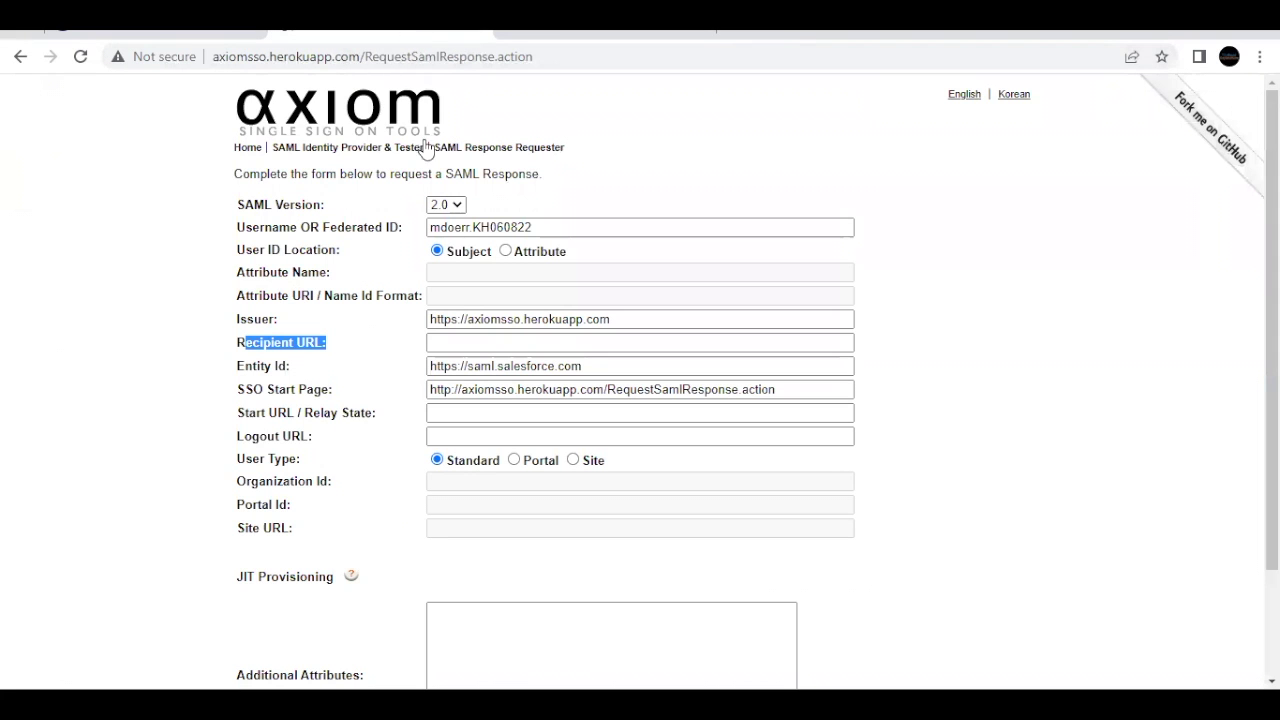
{"action": "left_click", "coordinate": [446, 341]}
{"action": "key", "text": "ctrl+v"}
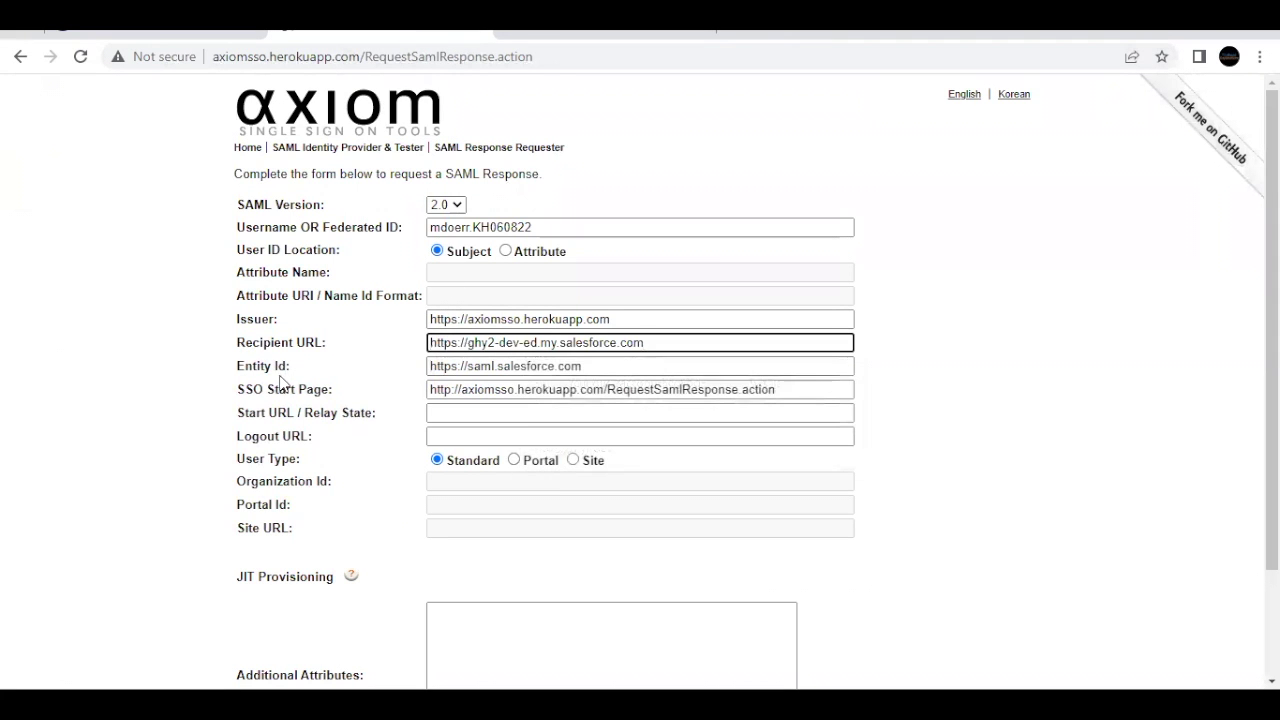
{"action": "left_click", "coordinate": [598, 38]}
{"action": "scroll", "coordinate": [545, 347], "scroll_direction": "up", "scroll_amount": 3}
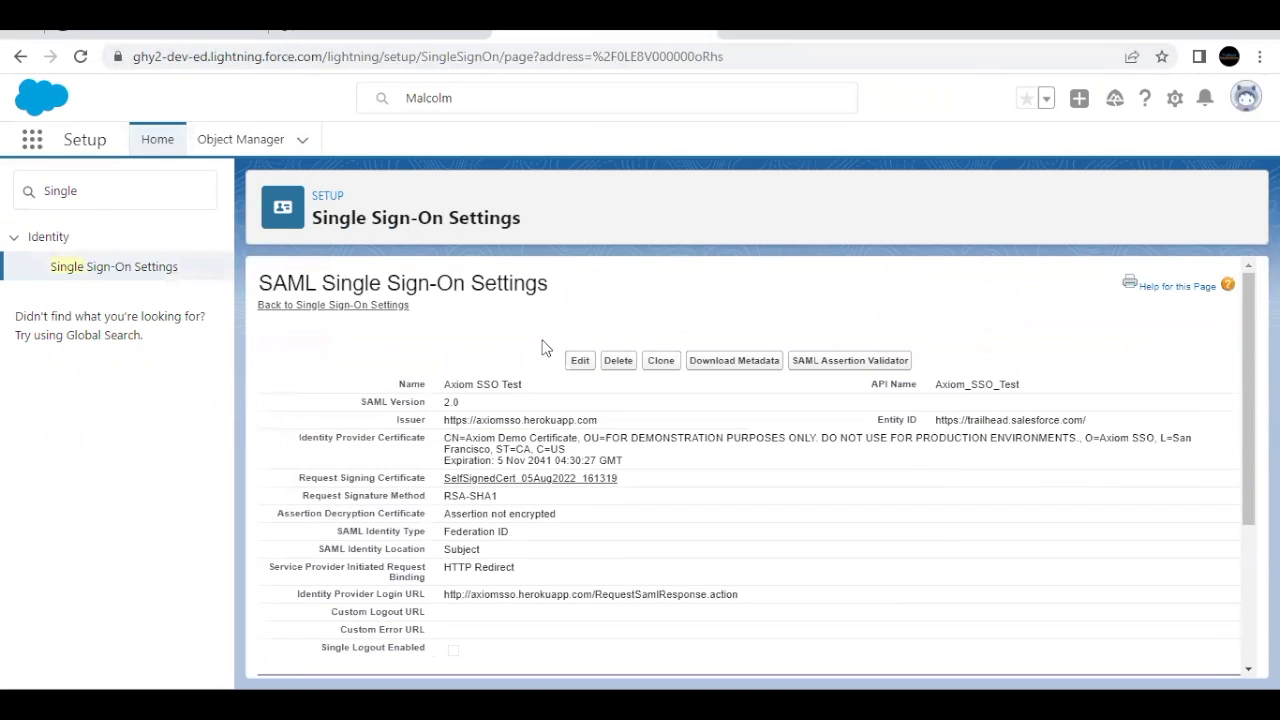
{"action": "left_click_drag", "start_coordinate": [930, 424], "coordinate": [1098, 428]}
{"action": "key", "text": "ctrl+c"}
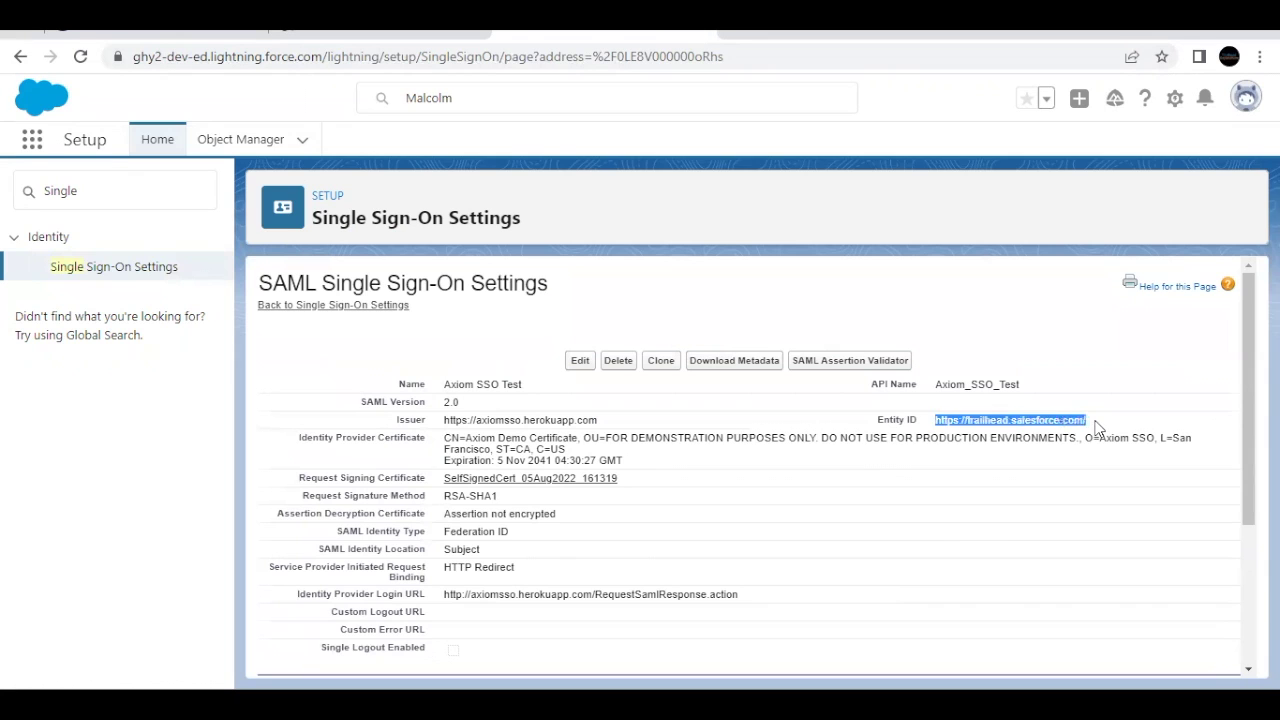
{"action": "left_click", "coordinate": [341, 36]}
{"action": "triple_click", "coordinate": [505, 367]}
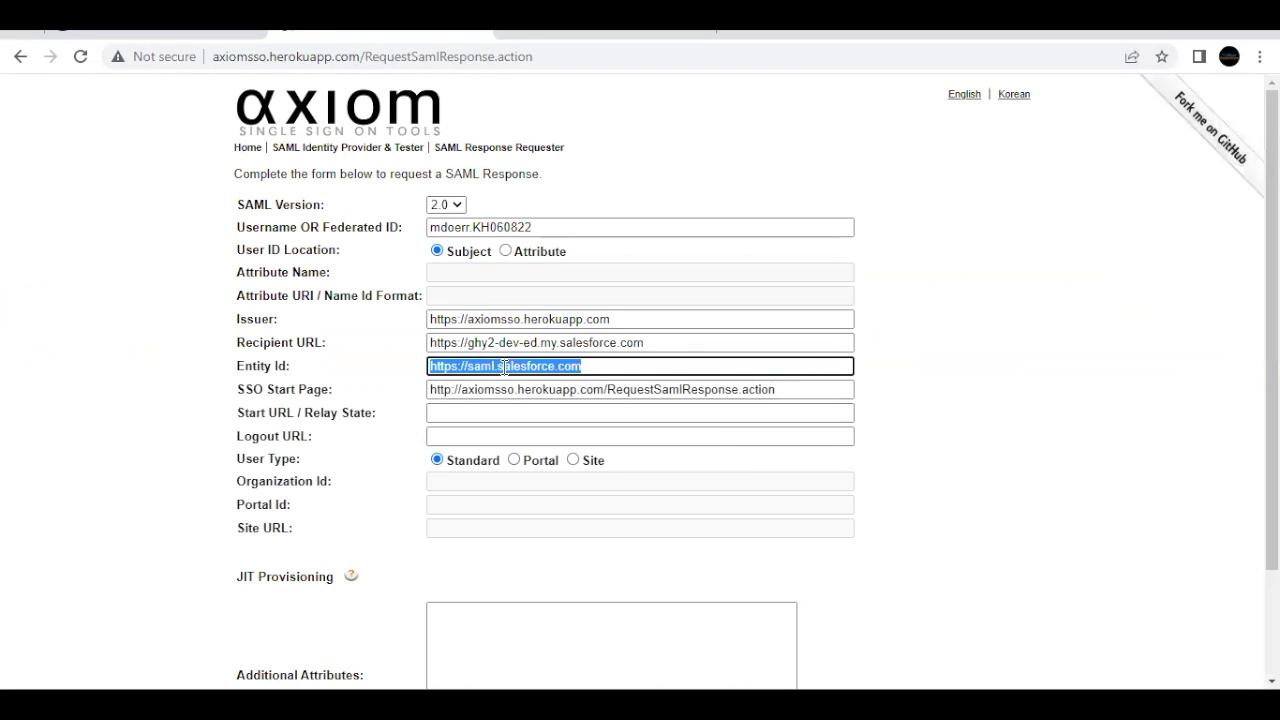
{"action": "key", "text": "BackSpace"}
{"action": "key", "text": "ctrl+v"}
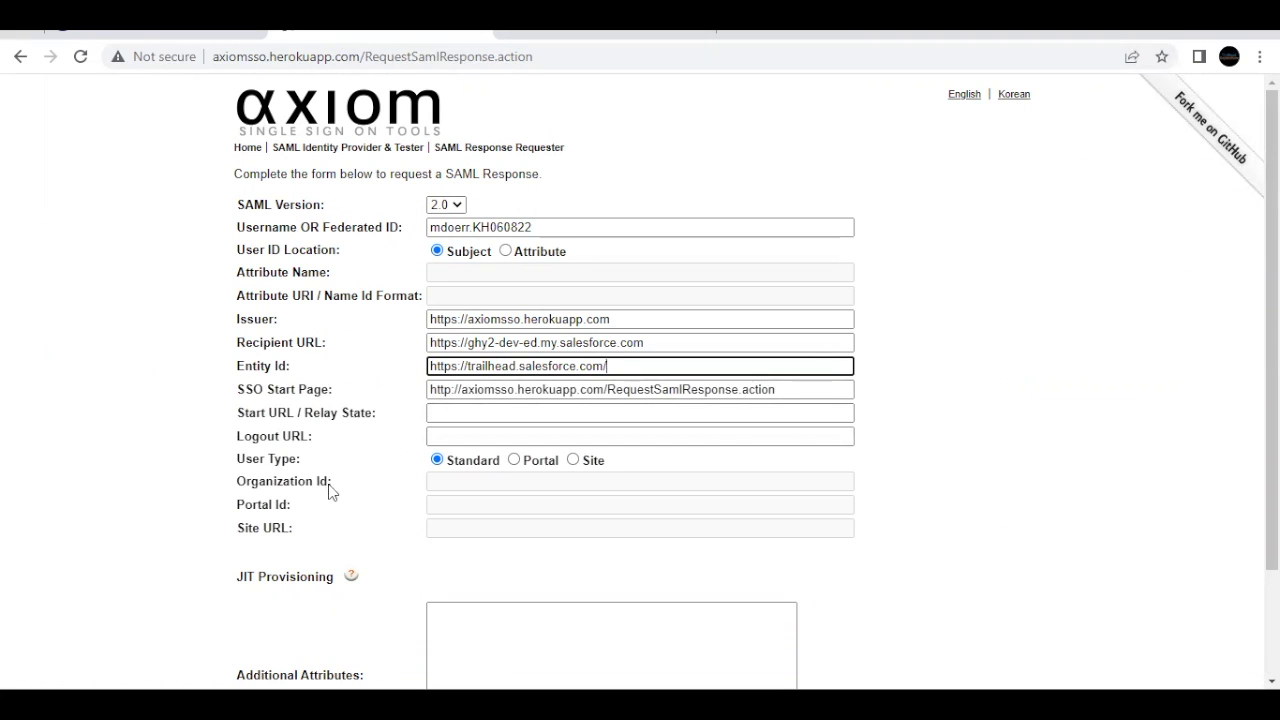
{"action": "scroll", "coordinate": [336, 528], "scroll_direction": "down", "scroll_amount": 2}
{"action": "left_click", "coordinate": [981, 548]}
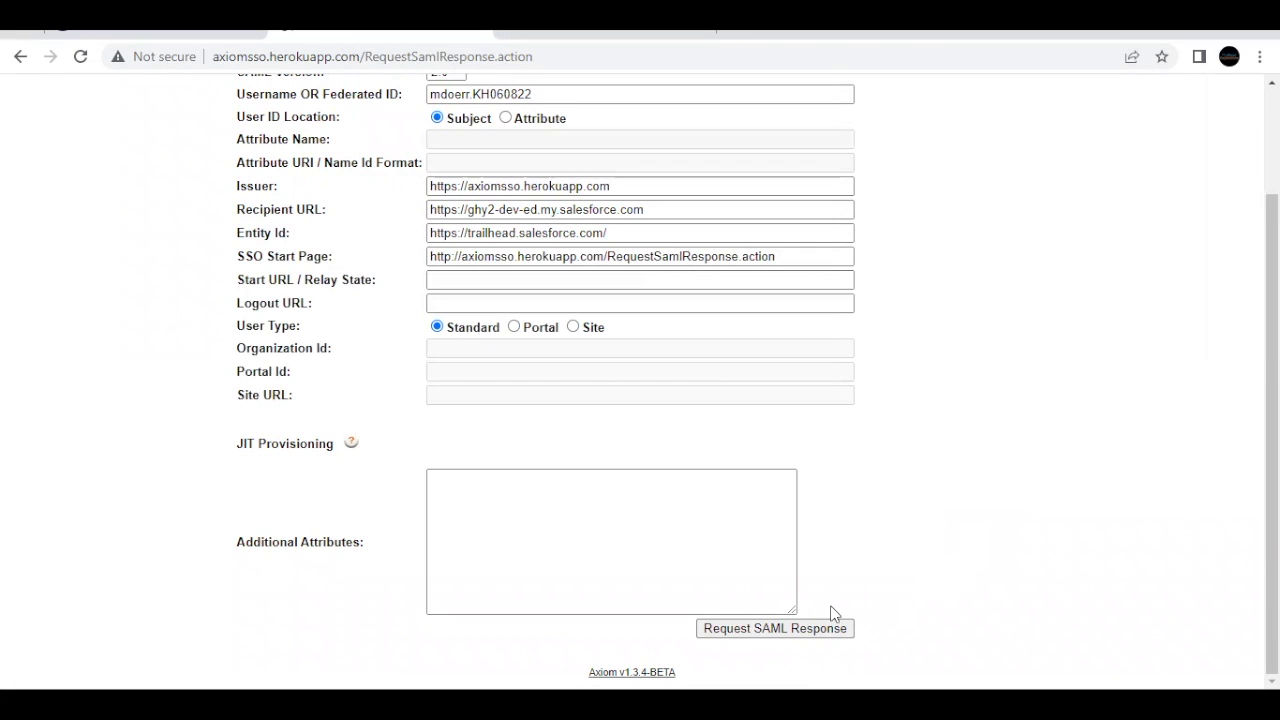
Step: Request the SAML response and log in with it, reaching the org's Sales Home page
{"action": "left_click", "coordinate": [792, 630]}
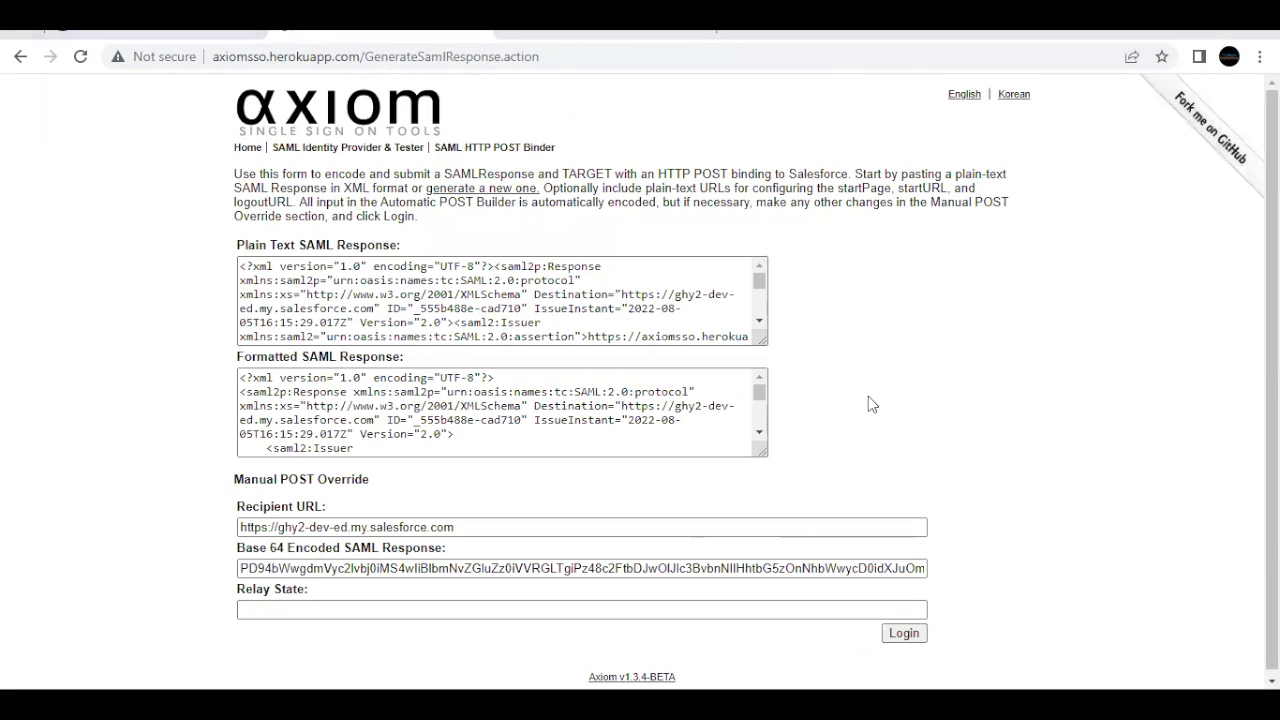
{"action": "left_click", "coordinate": [918, 638]}
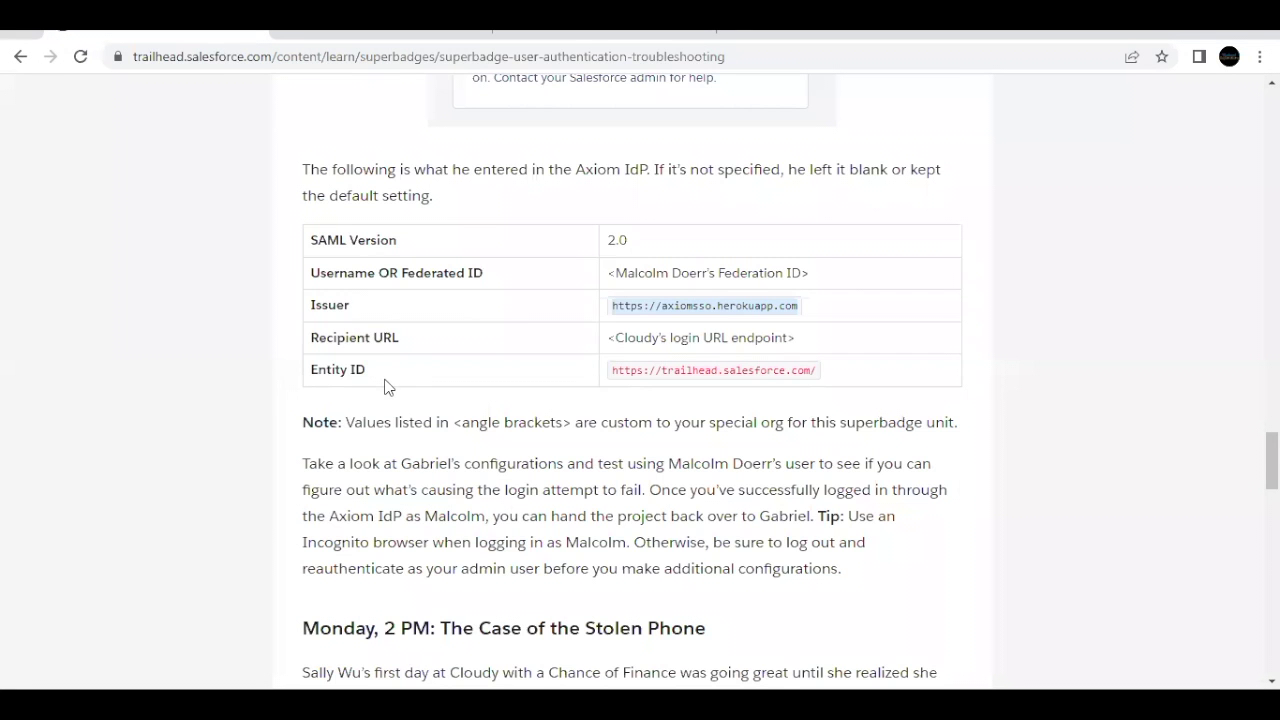
Step: Check the Single Sign-On Troubleshooting challenge in Trailhead
{"action": "scroll", "coordinate": [386, 385], "scroll_direction": "down", "scroll_amount": 6}
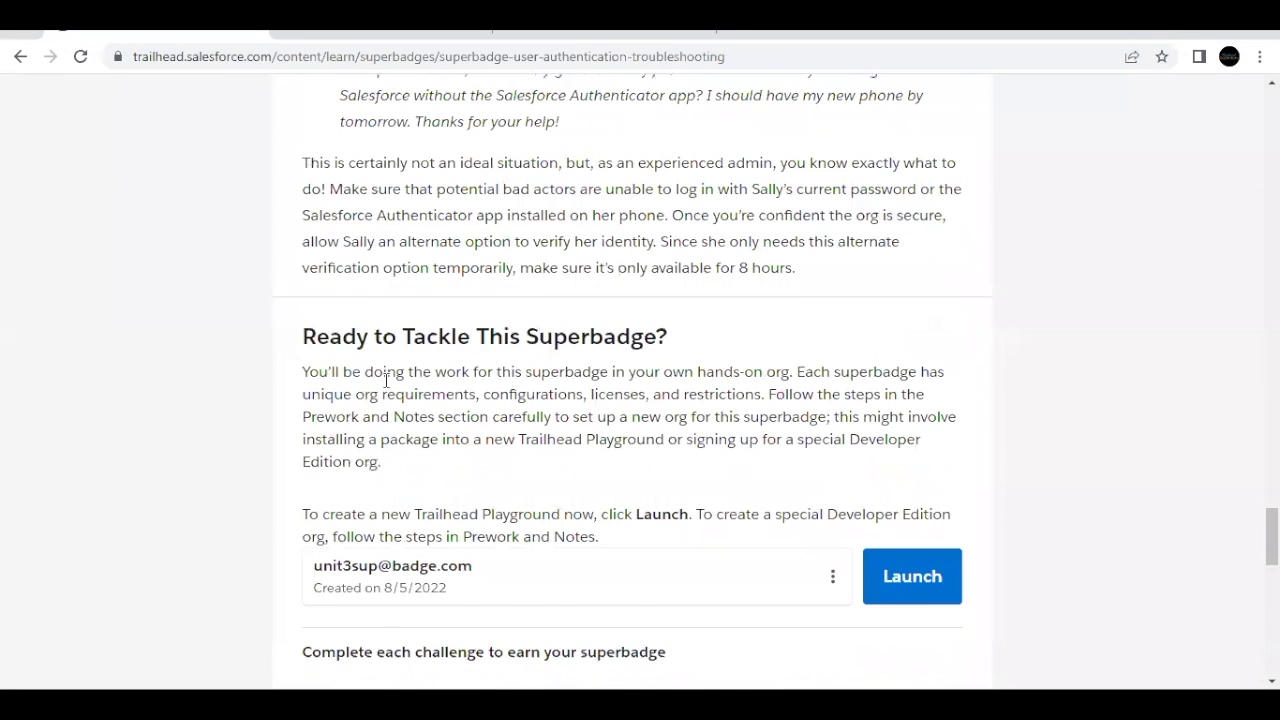
{"action": "scroll", "coordinate": [386, 380], "scroll_direction": "down", "scroll_amount": 5}
{"action": "left_click", "coordinate": [871, 368]}
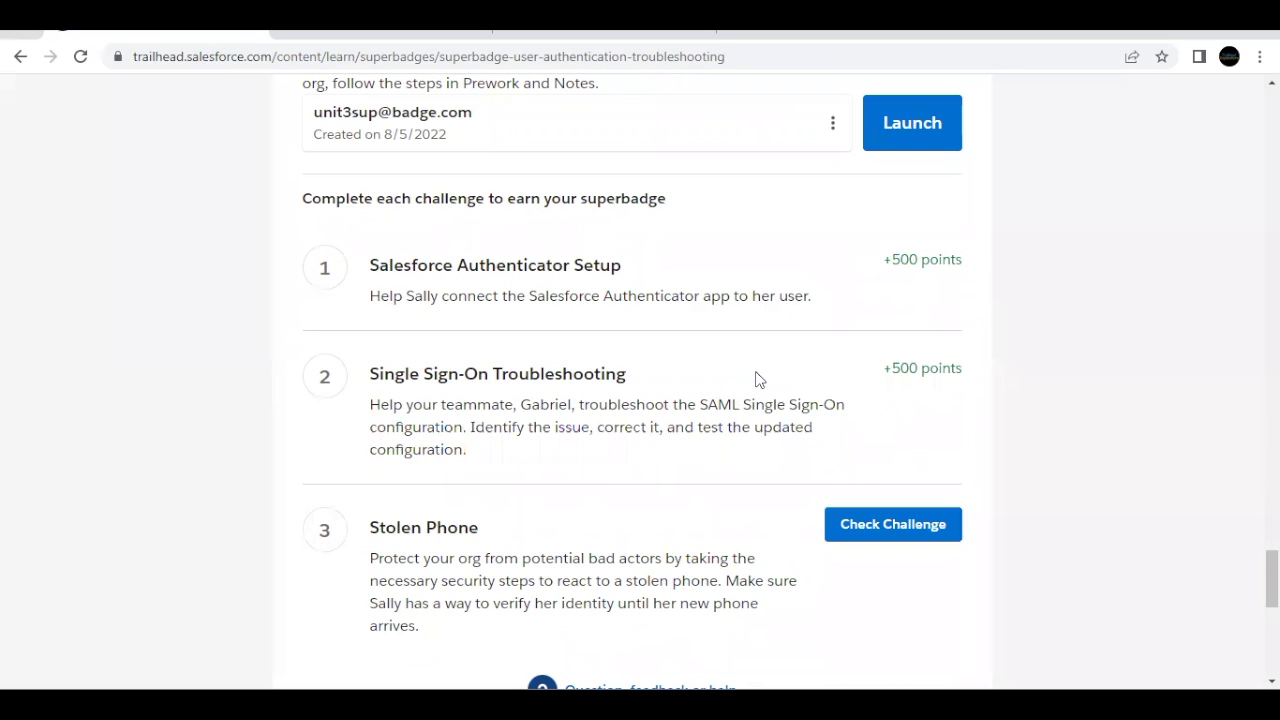
Step: Read the 'Monday, 2 PM: The Case of the Stolen Phone' scenario
{"action": "scroll", "coordinate": [756, 379], "scroll_direction": "down", "scroll_amount": 1}
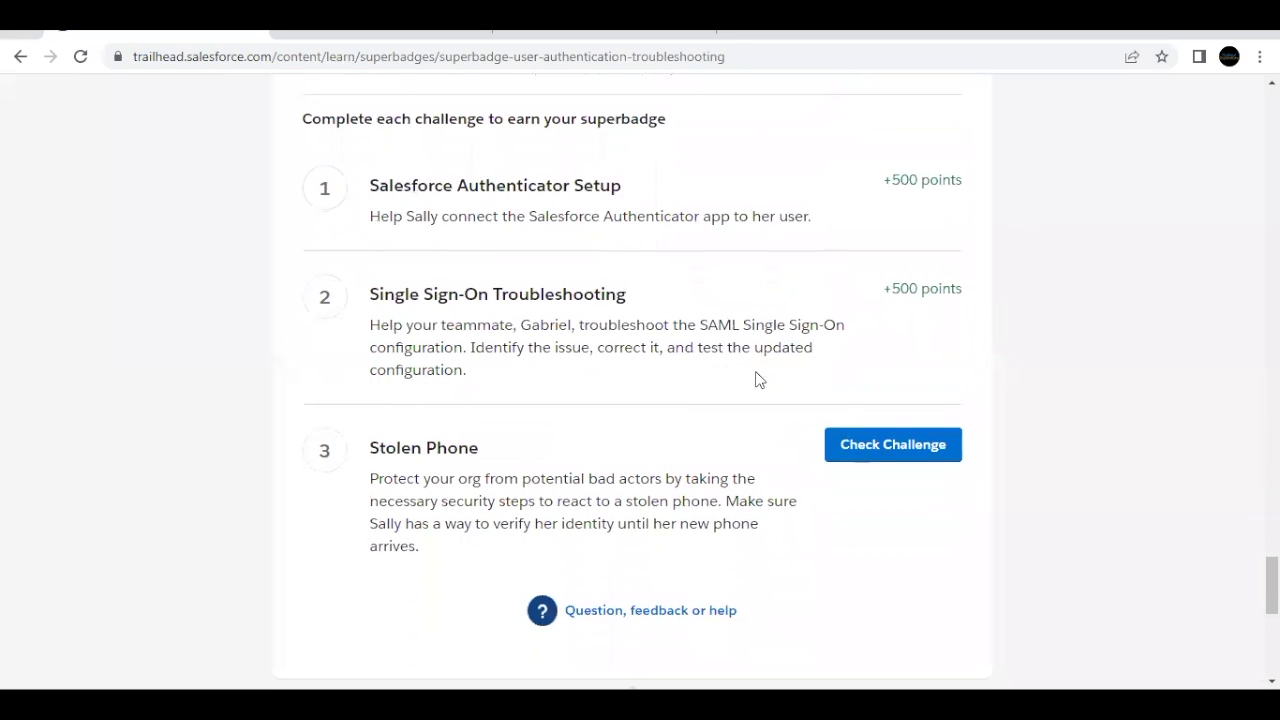
{"action": "left_click_drag", "start_coordinate": [480, 450], "coordinate": [372, 452]}
{"action": "left_click", "coordinate": [557, 475]}
{"action": "scroll", "coordinate": [557, 475], "scroll_direction": "up", "scroll_amount": 6}
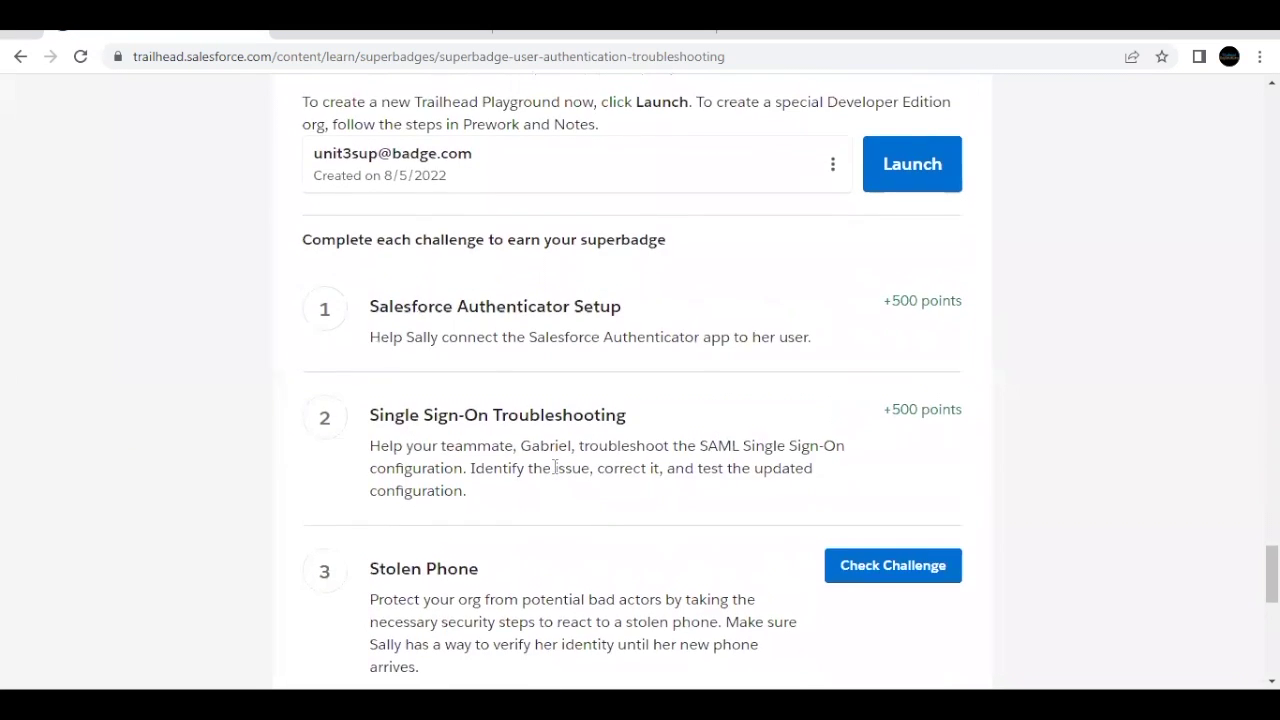
{"action": "scroll", "coordinate": [557, 475], "scroll_direction": "up", "scroll_amount": 3}
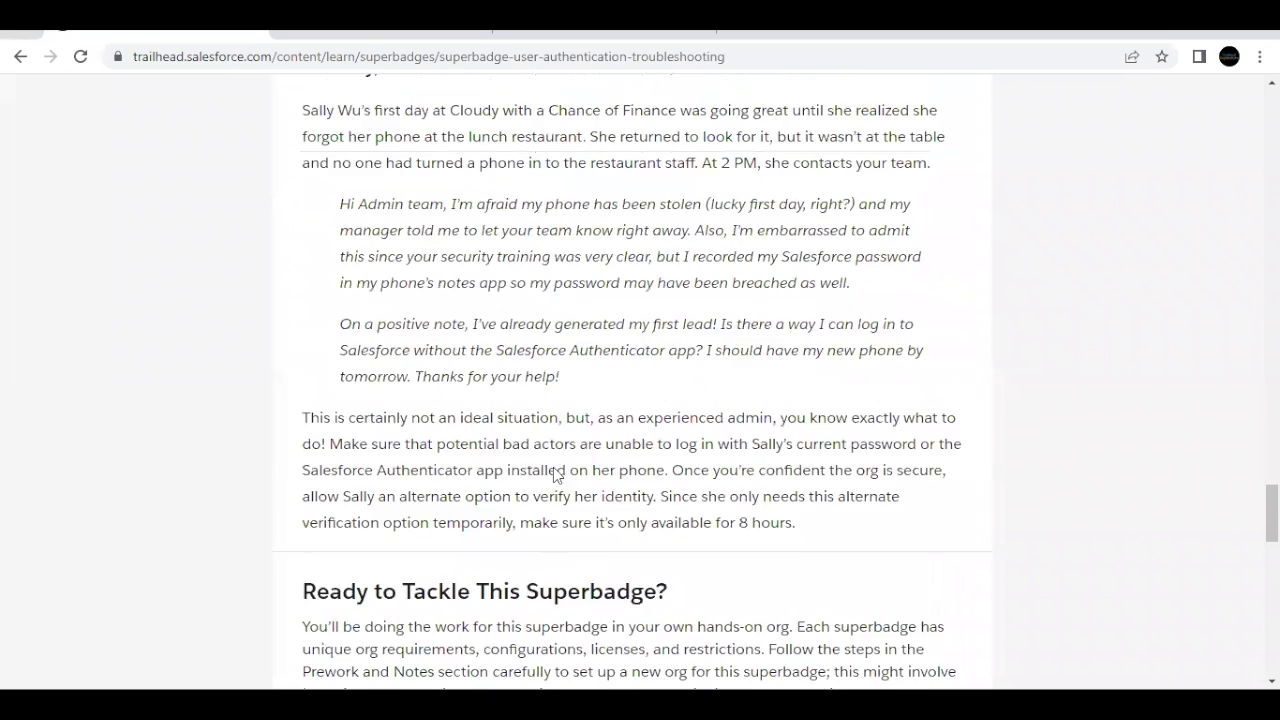
{"action": "left_click_drag", "start_coordinate": [311, 213], "coordinate": [341, 213]}
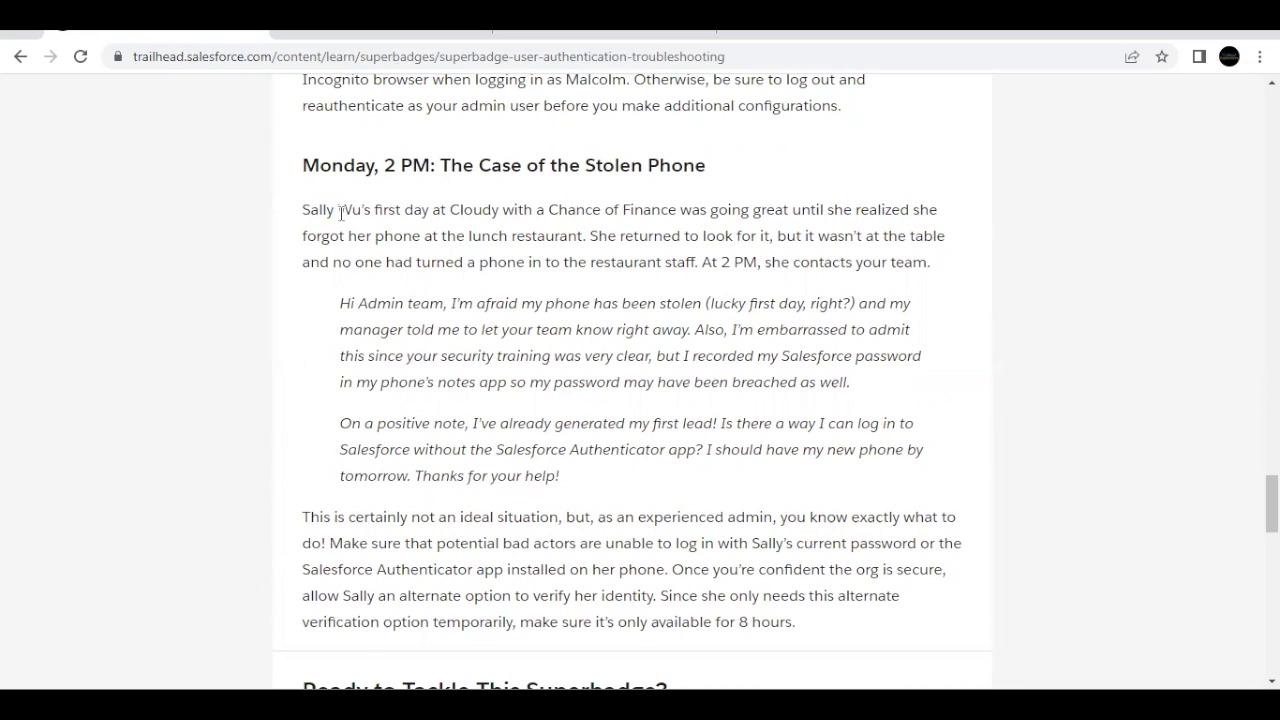
{"action": "scroll", "coordinate": [519, 340], "scroll_direction": "down", "scroll_amount": 1}
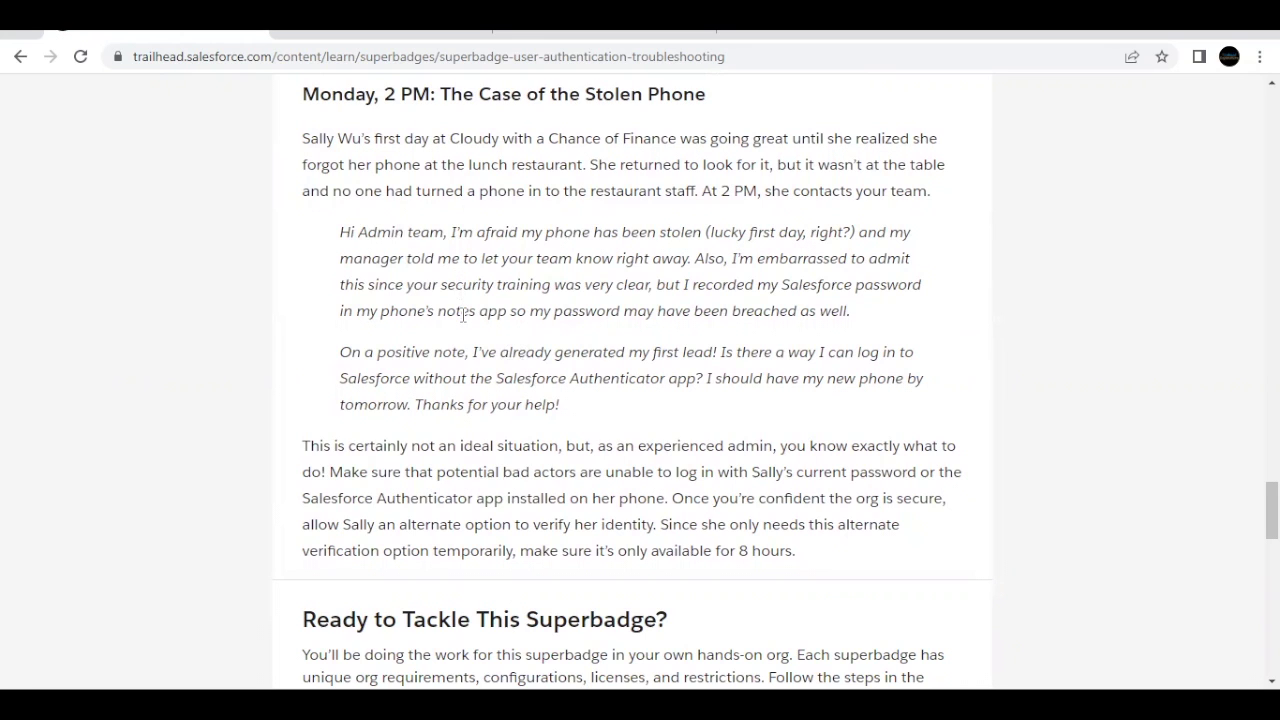
Step: Close all other browser tabs and launch the hands-on org from Trailhead
{"action": "left_click", "coordinate": [404, 37]}
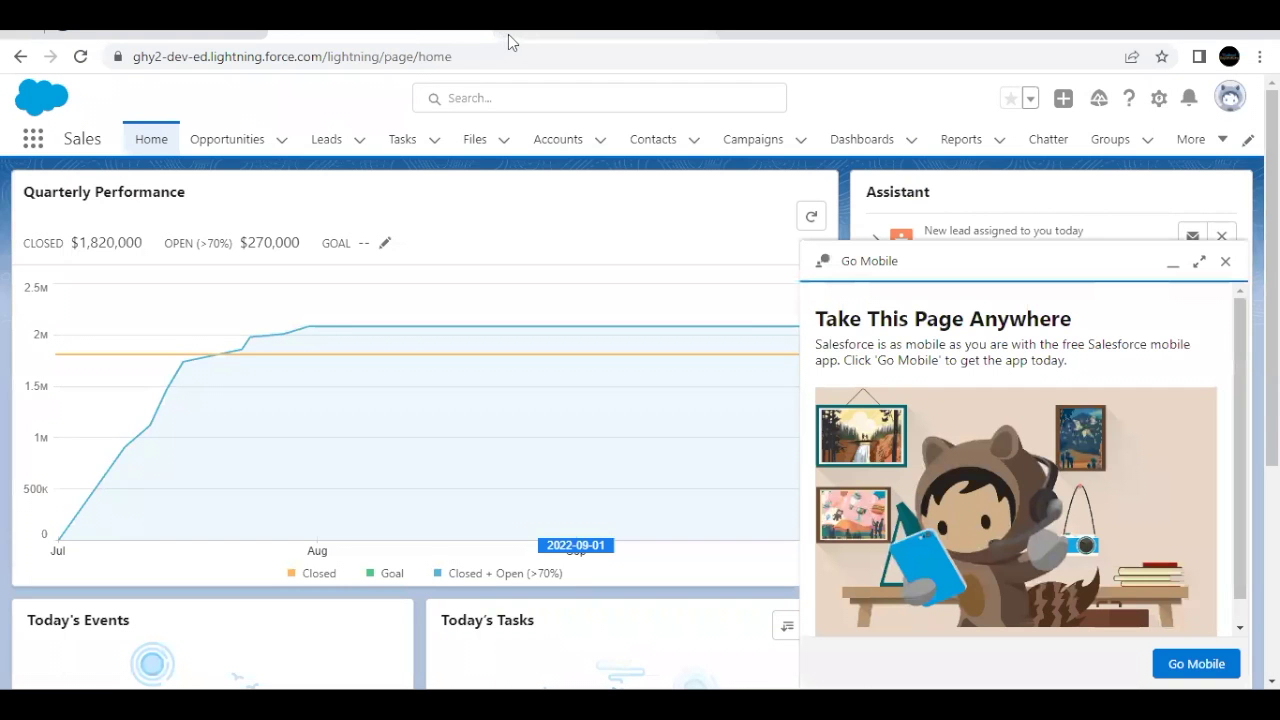
{"action": "left_click", "coordinate": [193, 37]}
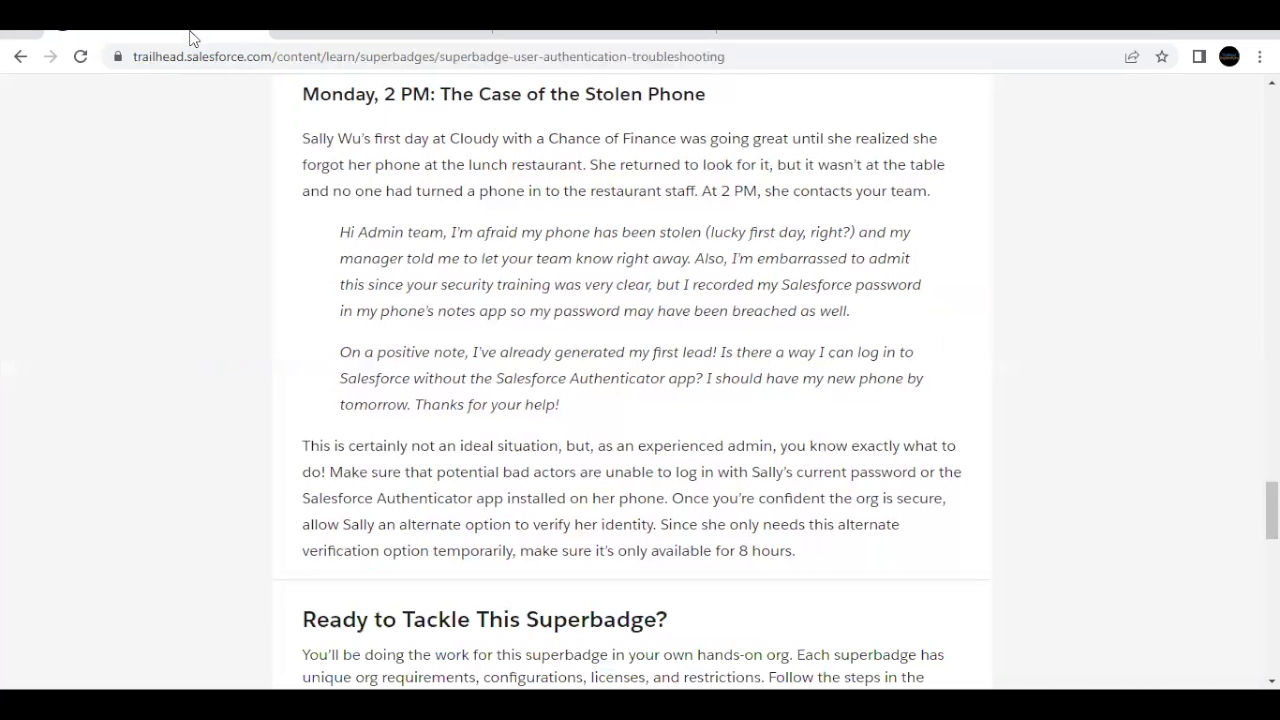
{"action": "right_click", "coordinate": [193, 37]}
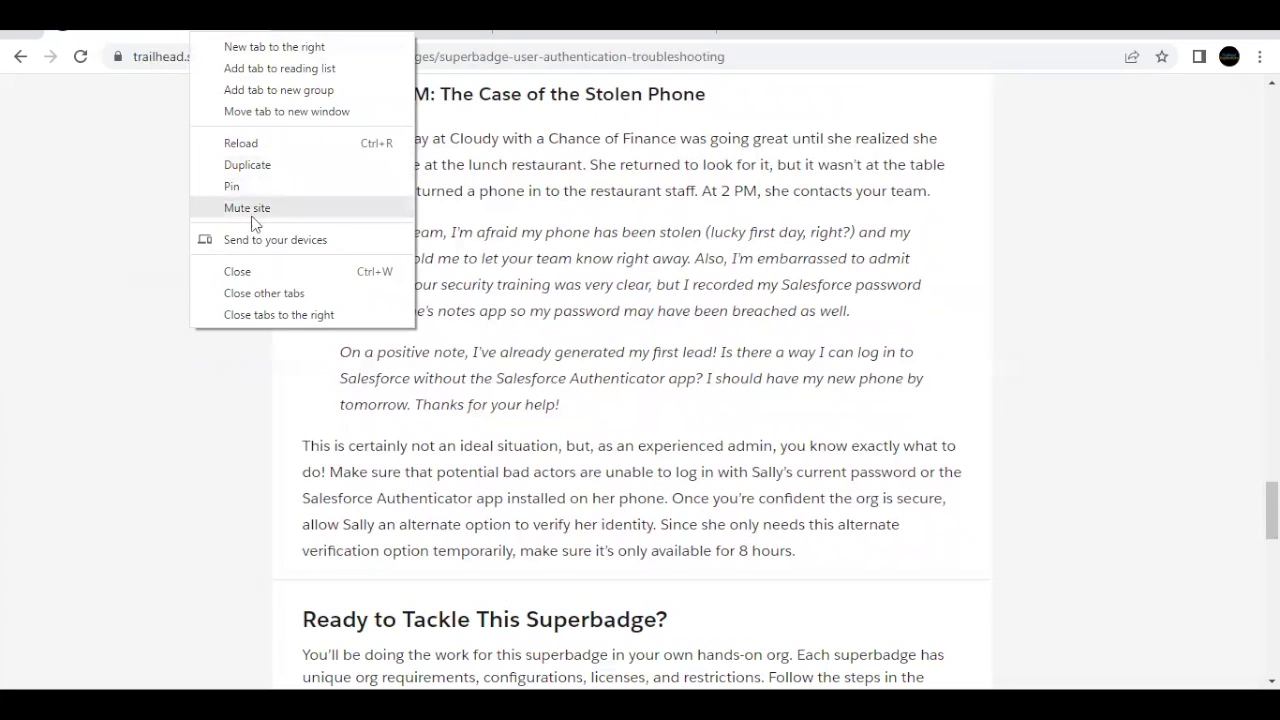
{"action": "left_click", "coordinate": [231, 298]}
{"action": "scroll", "coordinate": [503, 330], "scroll_direction": "down", "scroll_amount": 4}
{"action": "scroll", "coordinate": [504, 325], "scroll_direction": "down", "scroll_amount": 2}
{"action": "scroll", "coordinate": [503, 326], "scroll_direction": "up", "scroll_amount": 1}
{"action": "left_click", "coordinate": [903, 334]}
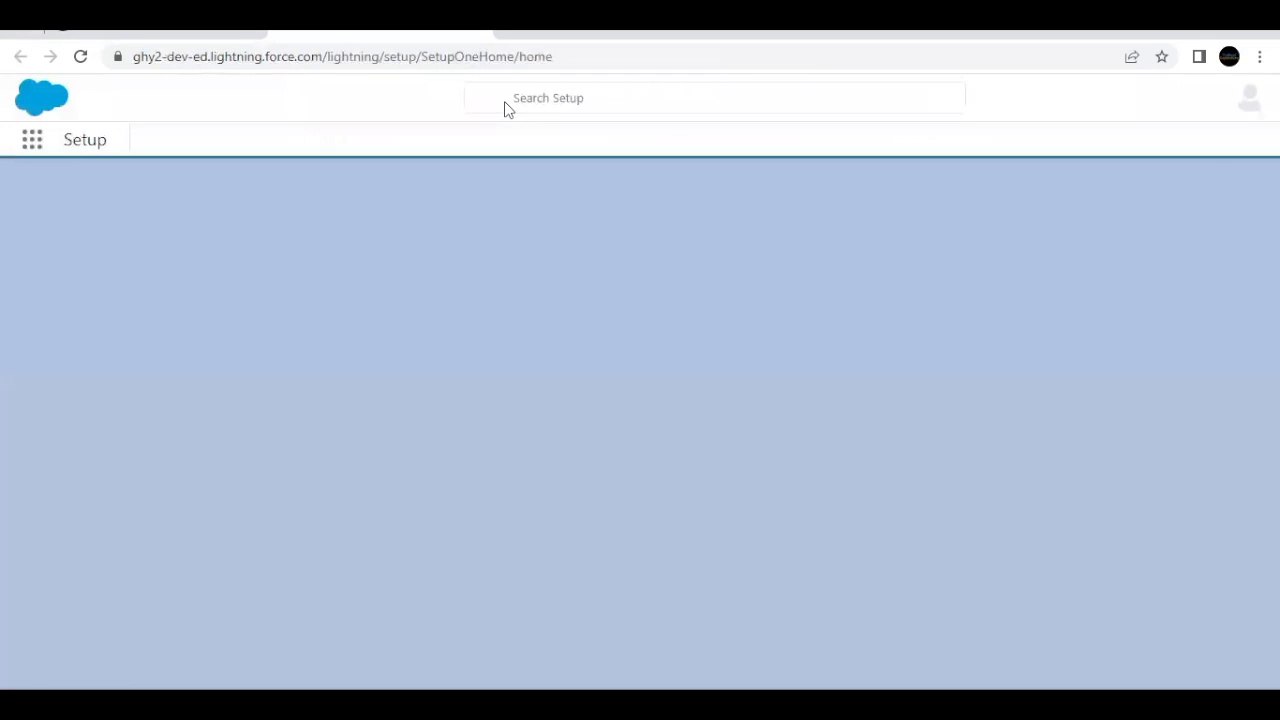
Step: Find the user in Setup and disconnect their Salesforce Authenticator app registration
{"action": "left_click", "coordinate": [506, 101]}
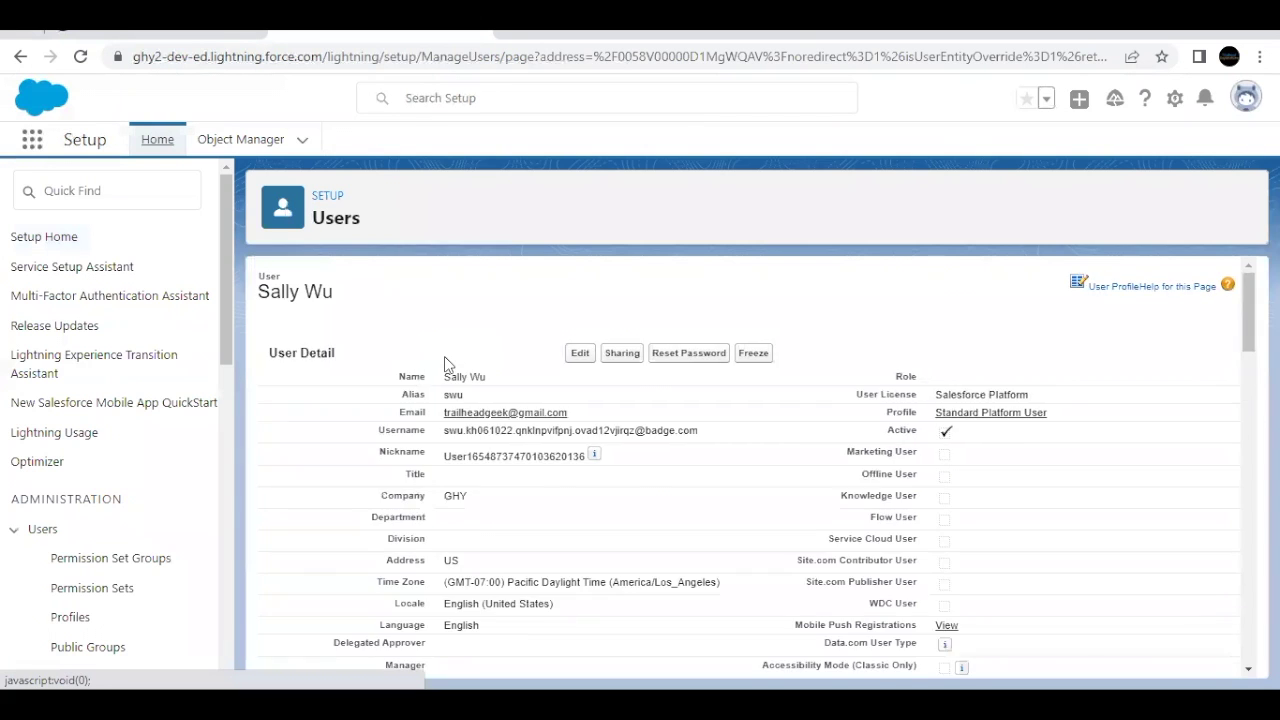
{"action": "scroll", "coordinate": [443, 363], "scroll_direction": "down", "scroll_amount": 3}
{"action": "scroll", "coordinate": [408, 516], "scroll_direction": "down", "scroll_amount": 1}
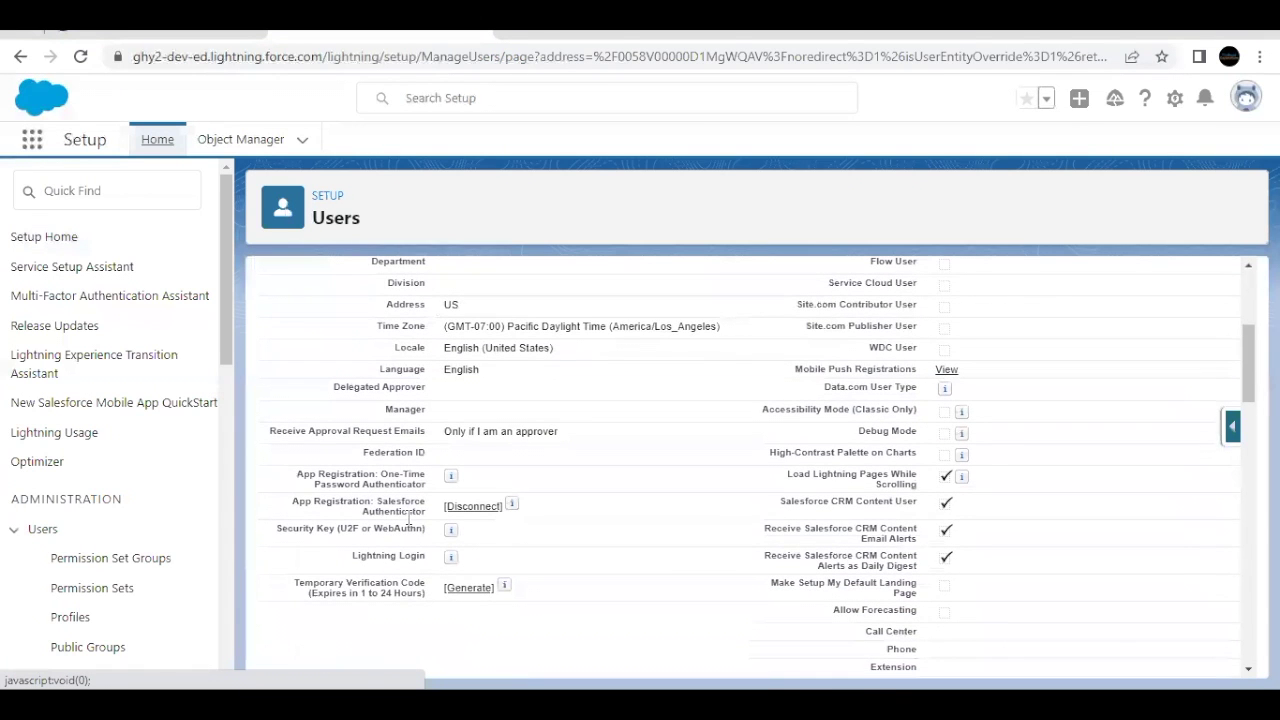
{"action": "left_click_drag", "start_coordinate": [424, 510], "coordinate": [374, 500]}
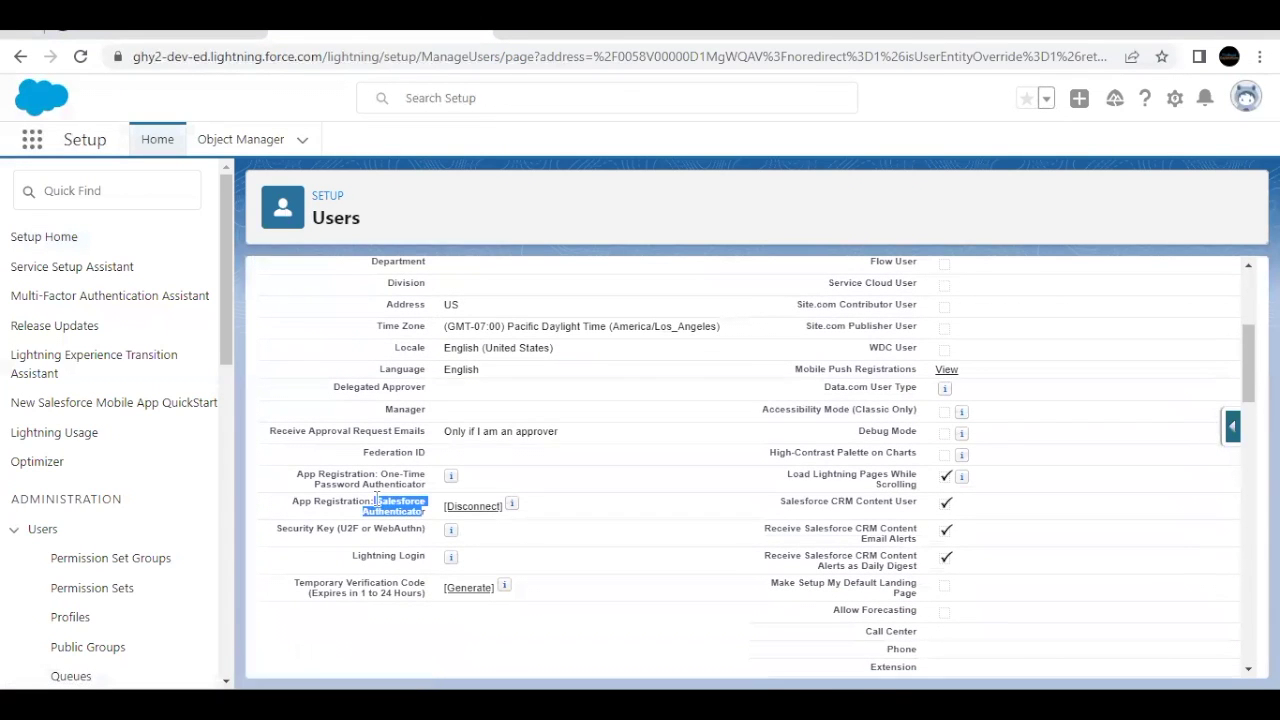
{"action": "mouse_move", "coordinate": [450, 527]}
{"action": "left_click", "coordinate": [484, 513]}
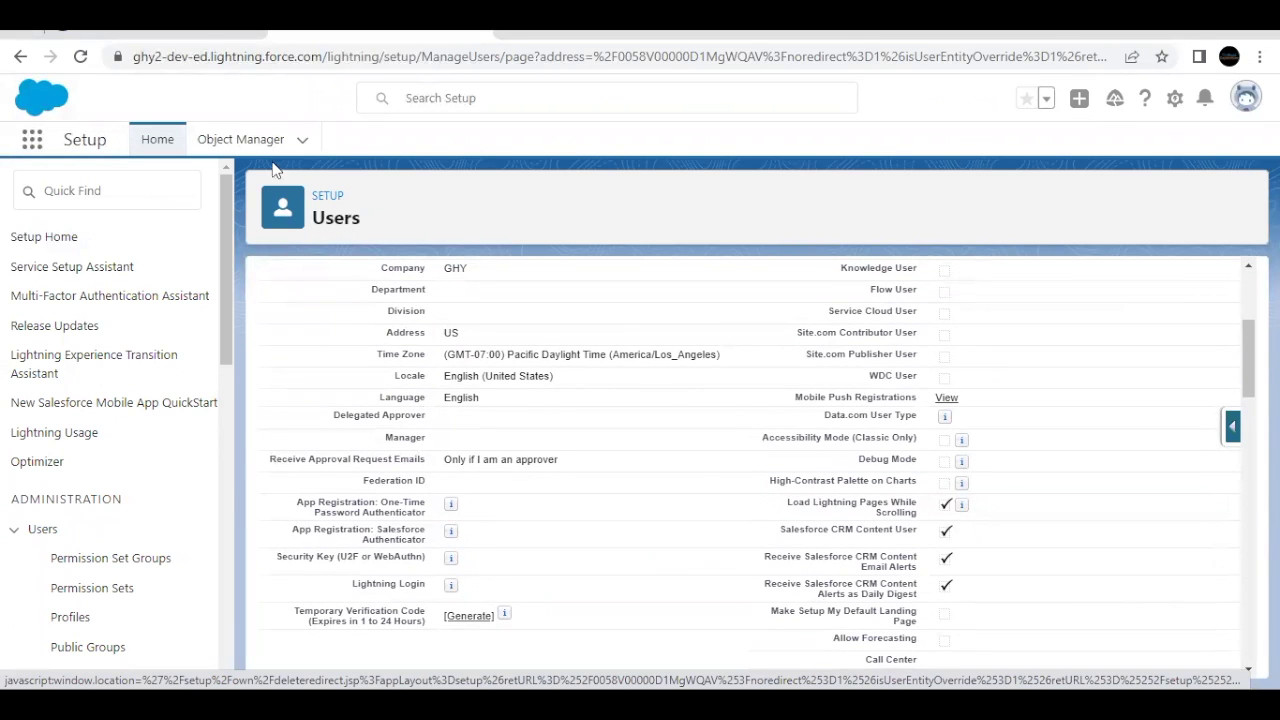
{"action": "left_click", "coordinate": [199, 40]}
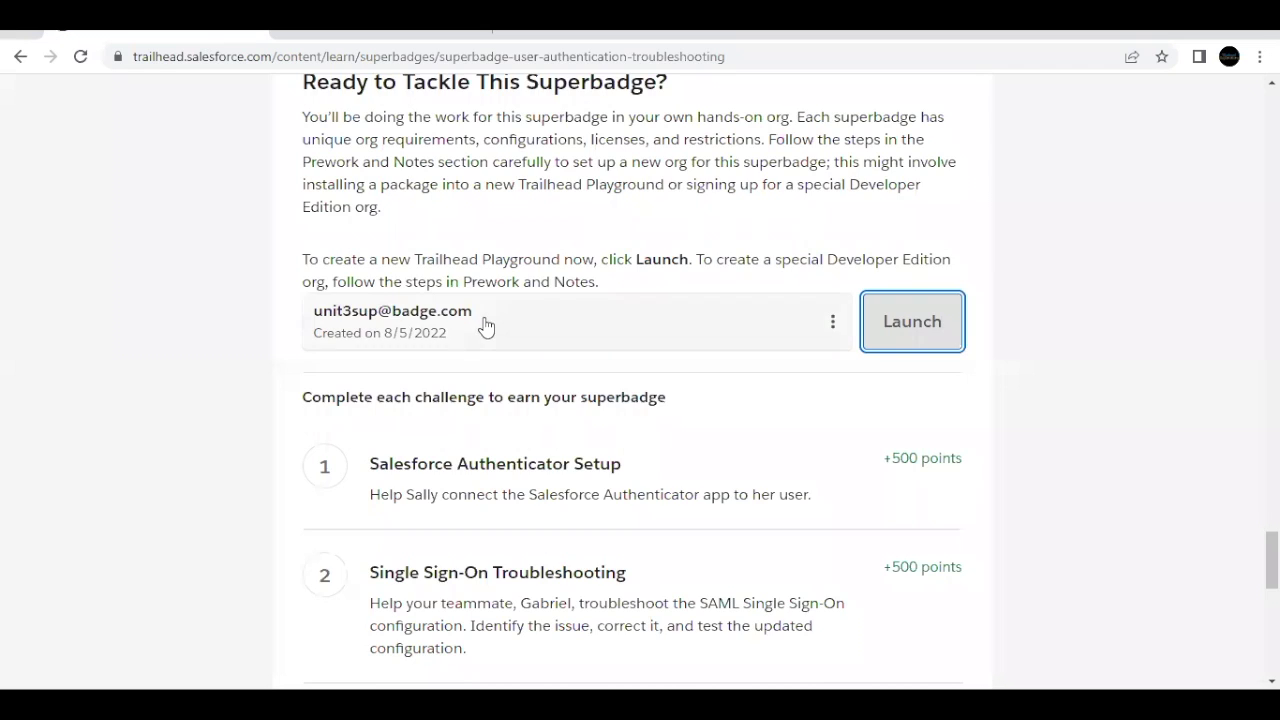
{"action": "scroll", "coordinate": [487, 327], "scroll_direction": "up", "scroll_amount": 2}
{"action": "scroll", "coordinate": [487, 327], "scroll_direction": "up", "scroll_amount": 2}
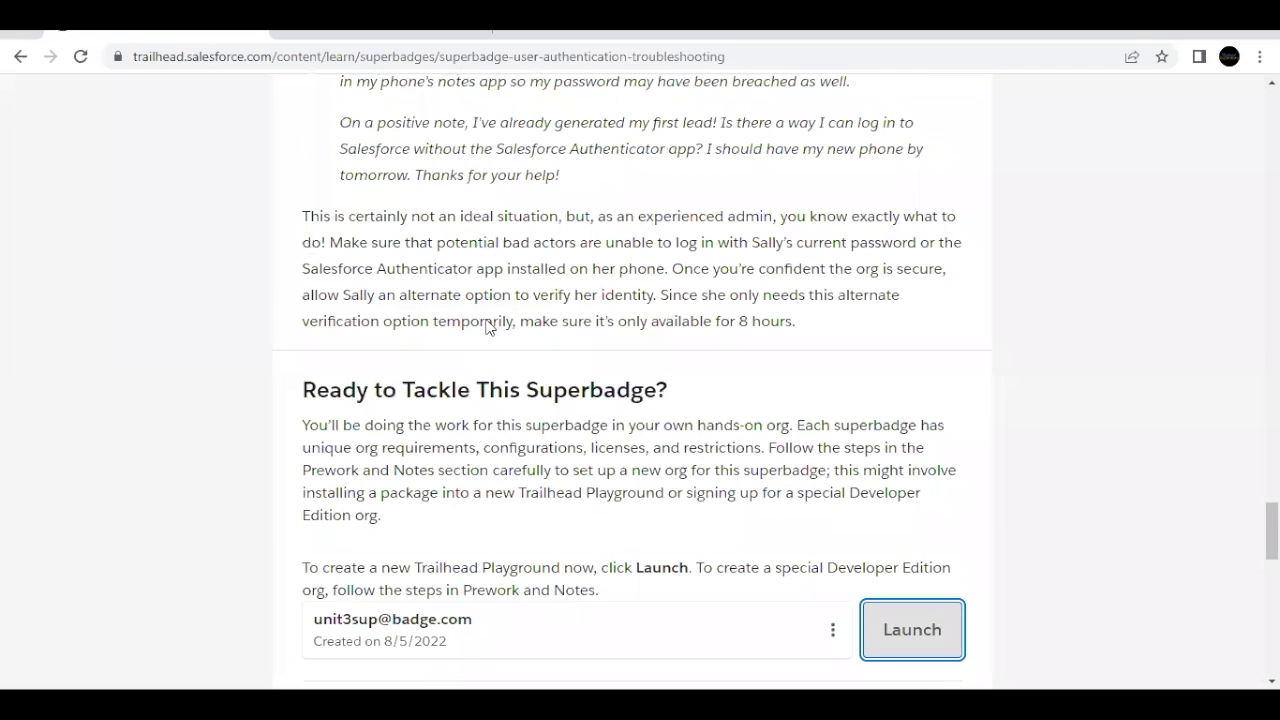
{"action": "scroll", "coordinate": [489, 327], "scroll_direction": "up", "scroll_amount": 1}
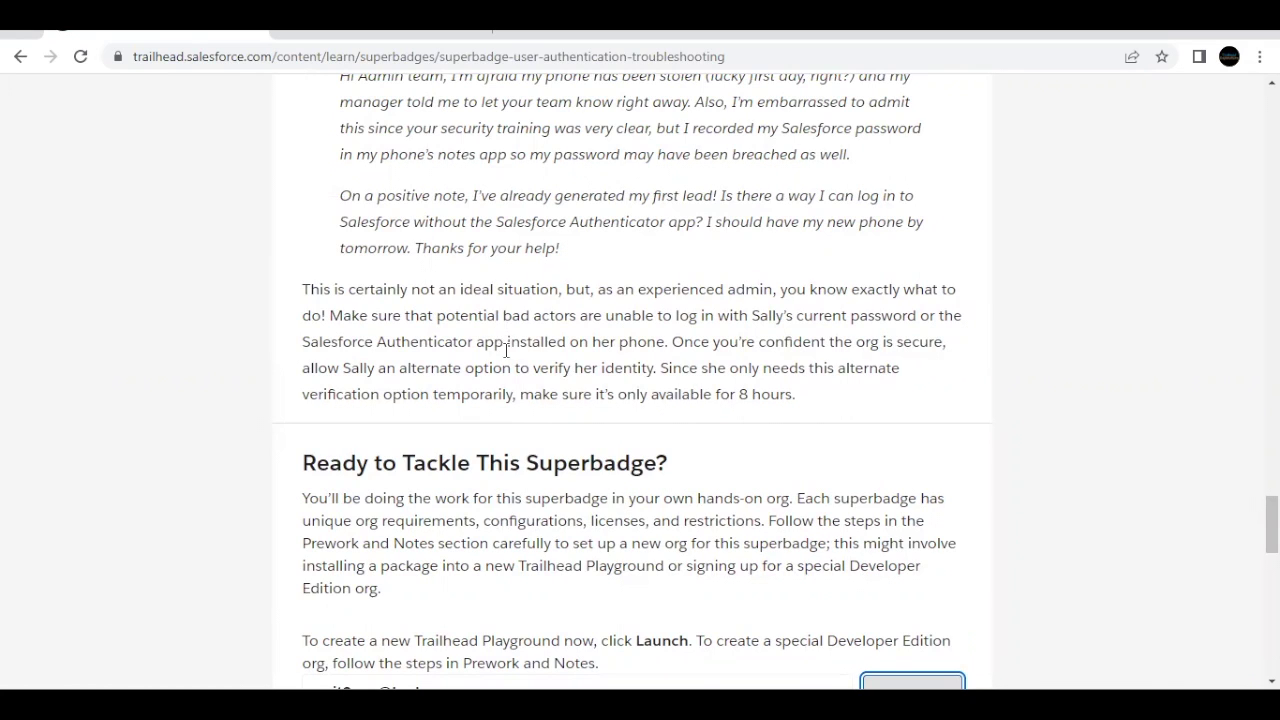
{"action": "scroll", "coordinate": [522, 364], "scroll_direction": "up", "scroll_amount": 1}
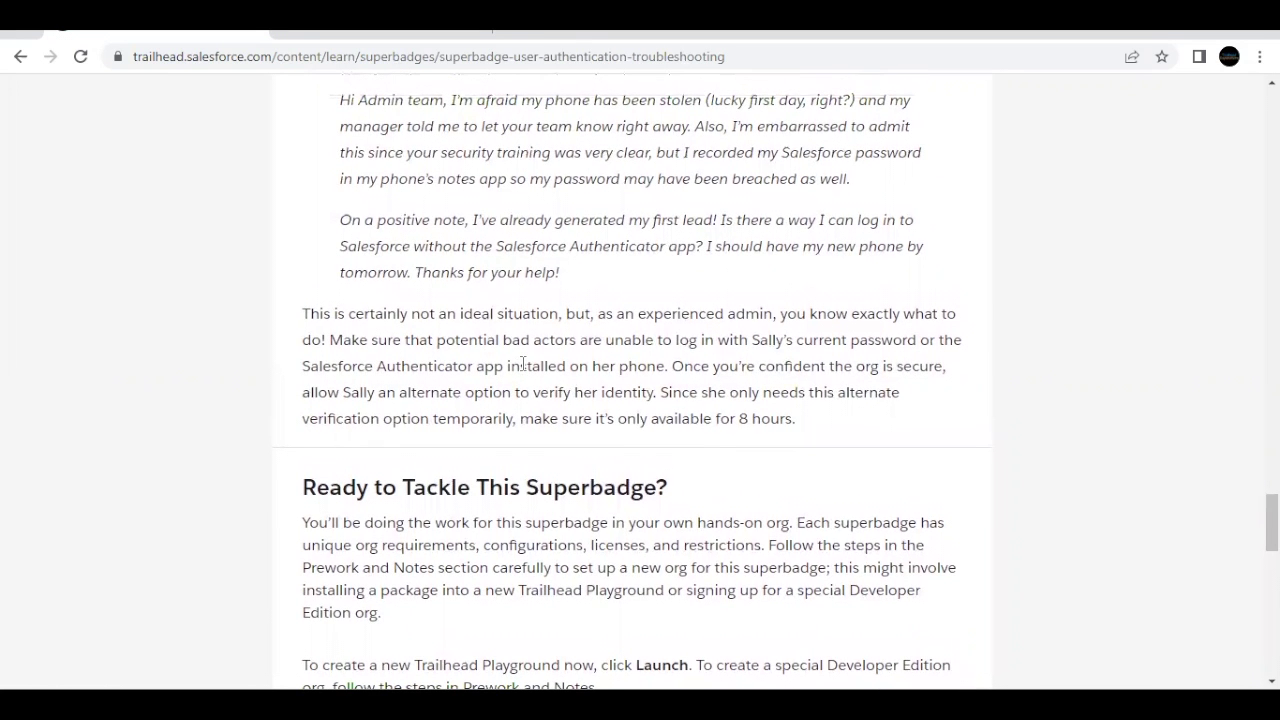
{"action": "left_click_drag", "start_coordinate": [522, 418], "coordinate": [793, 421]}
{"action": "scroll", "coordinate": [673, 380], "scroll_direction": "up", "scroll_amount": 1}
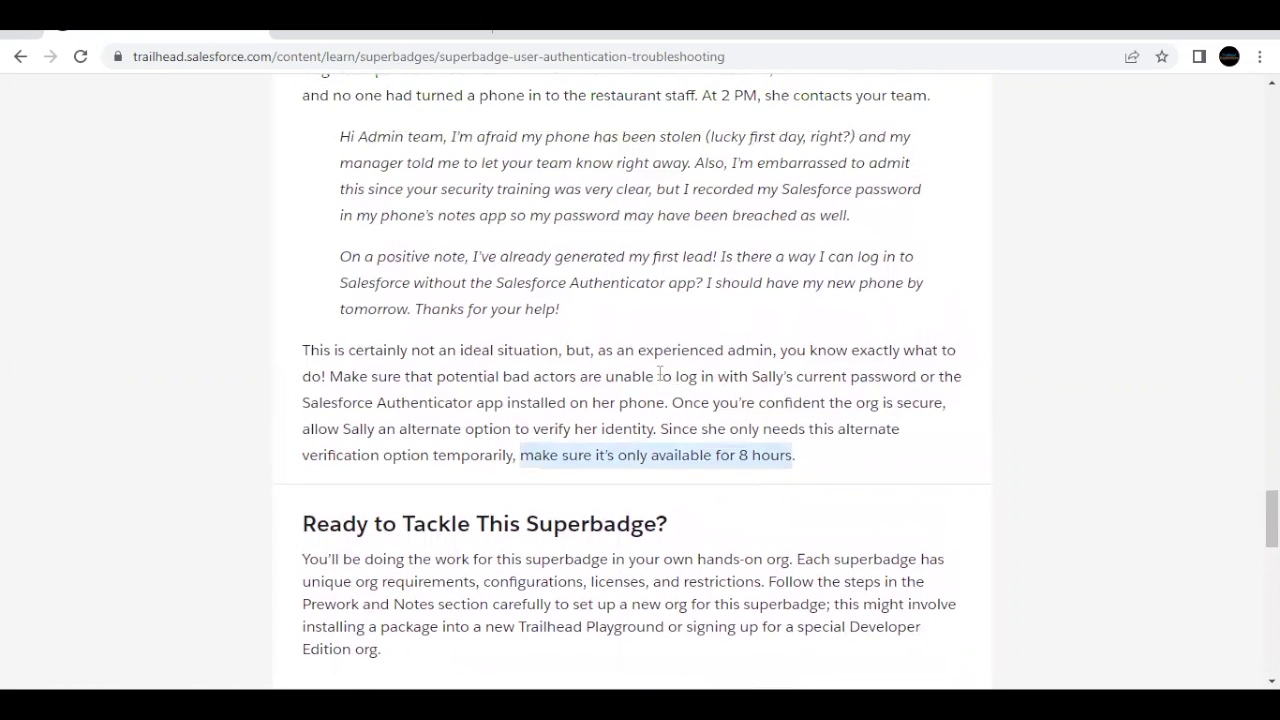
{"action": "left_click", "coordinate": [403, 37]}
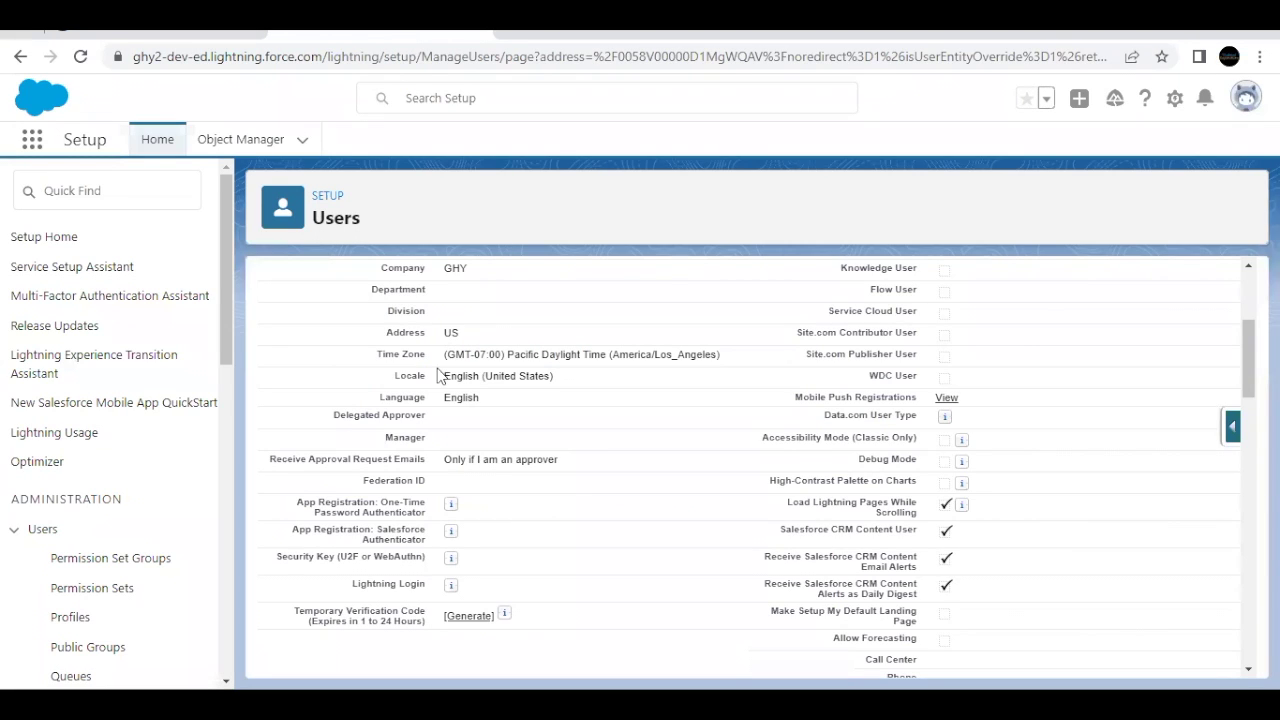
Step: Generate a Temporary Verification Code from the user's detail page
{"action": "scroll", "coordinate": [437, 371], "scroll_direction": "down", "scroll_amount": 2}
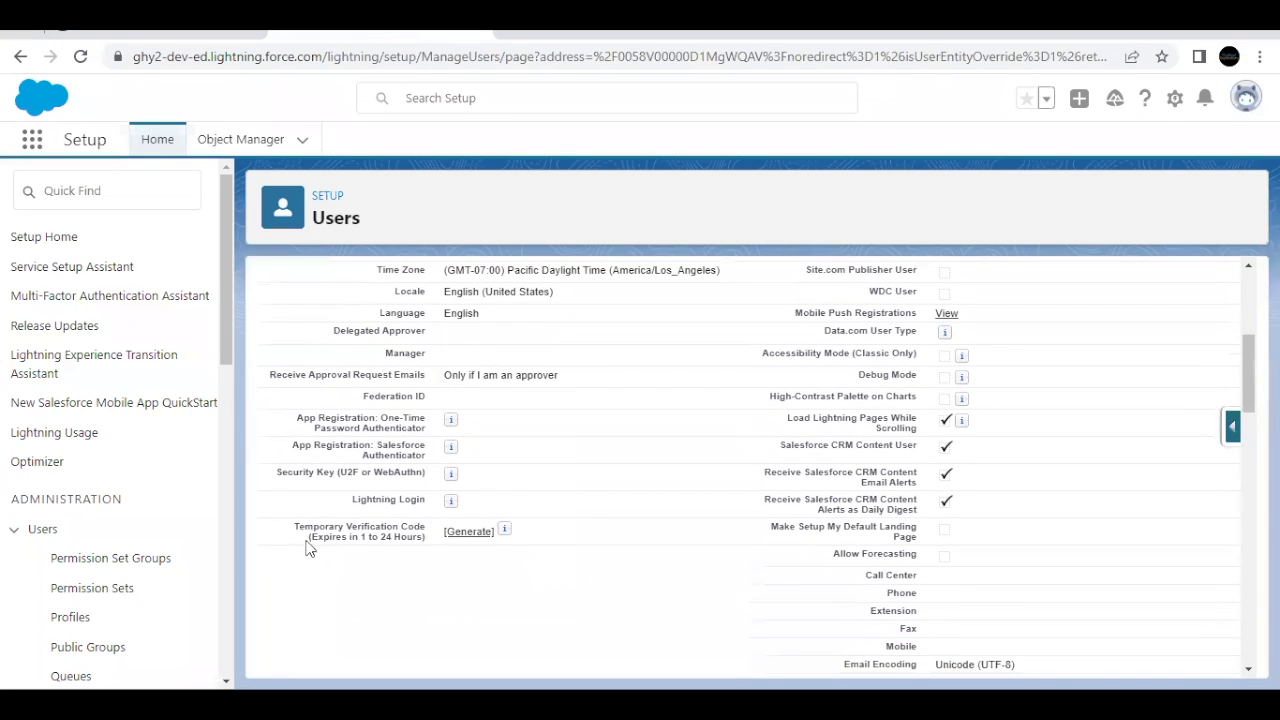
{"action": "left_click_drag", "start_coordinate": [294, 530], "coordinate": [425, 540]}
{"action": "left_click", "coordinate": [418, 566]}
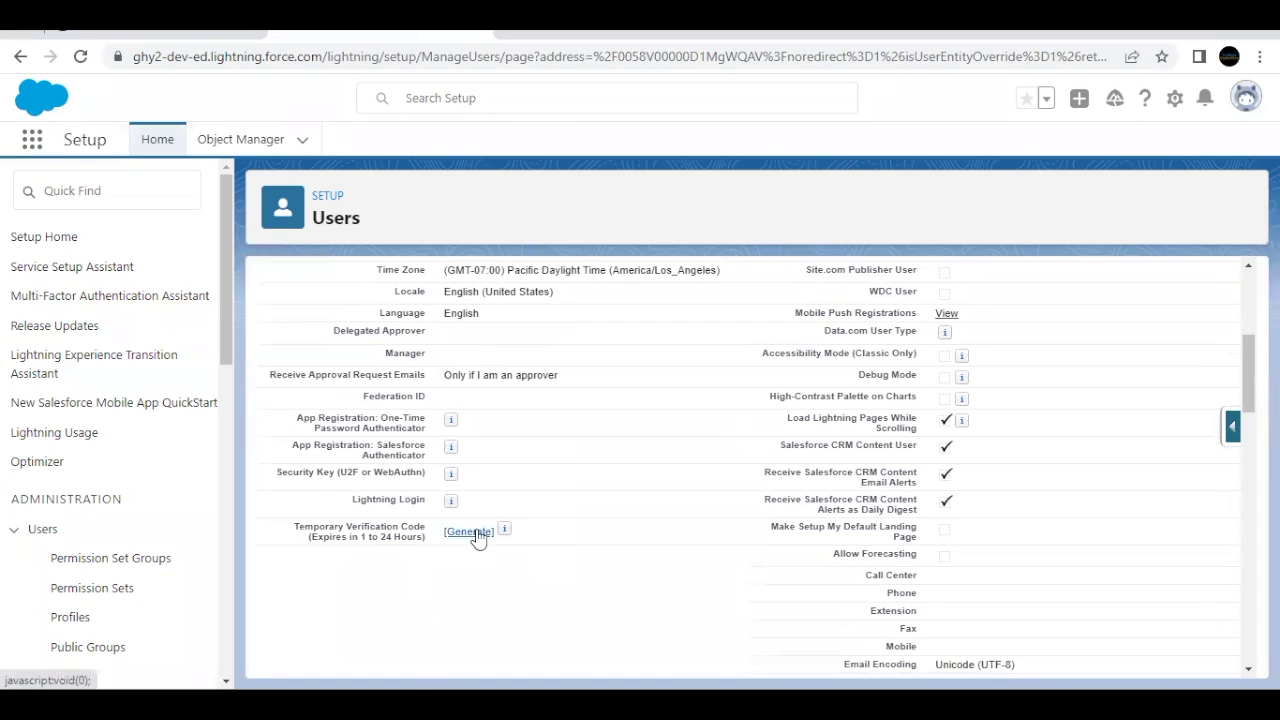
{"action": "left_click", "coordinate": [478, 536]}
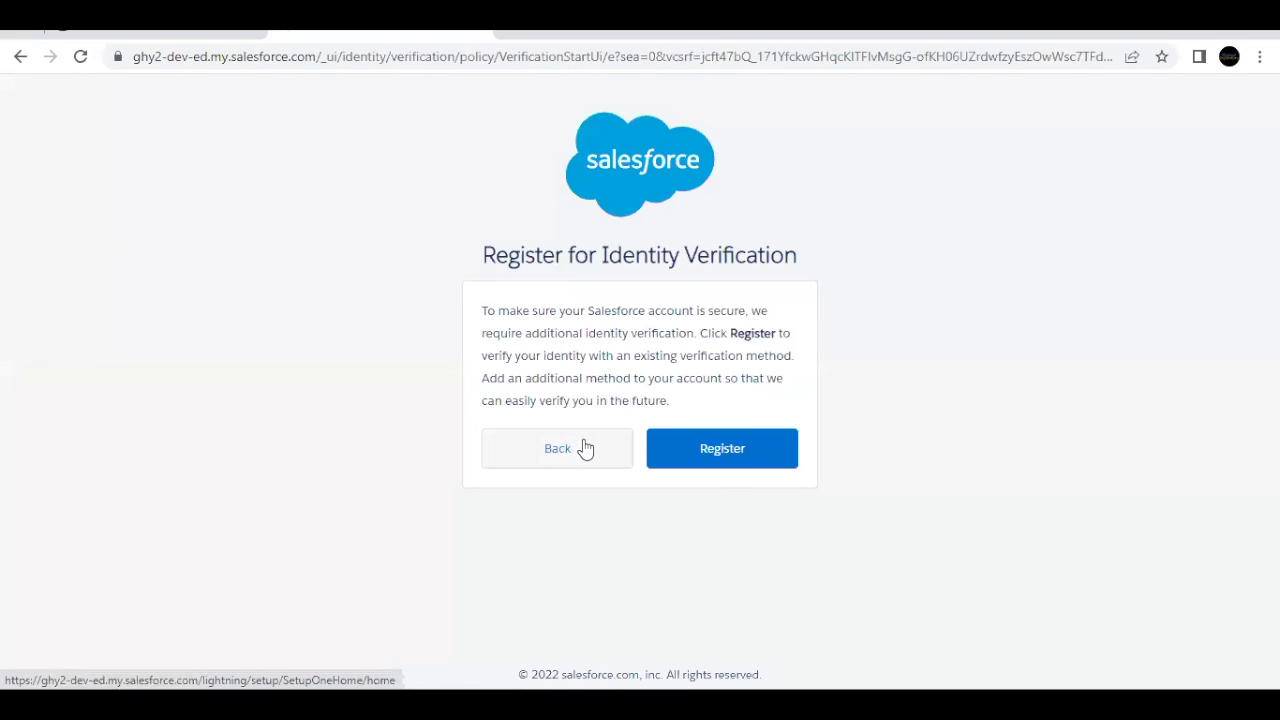
Step: Register and verify the admin's identity using the code from the 'Verify your identity in Salesforce' e-mail
{"action": "left_click", "coordinate": [680, 455]}
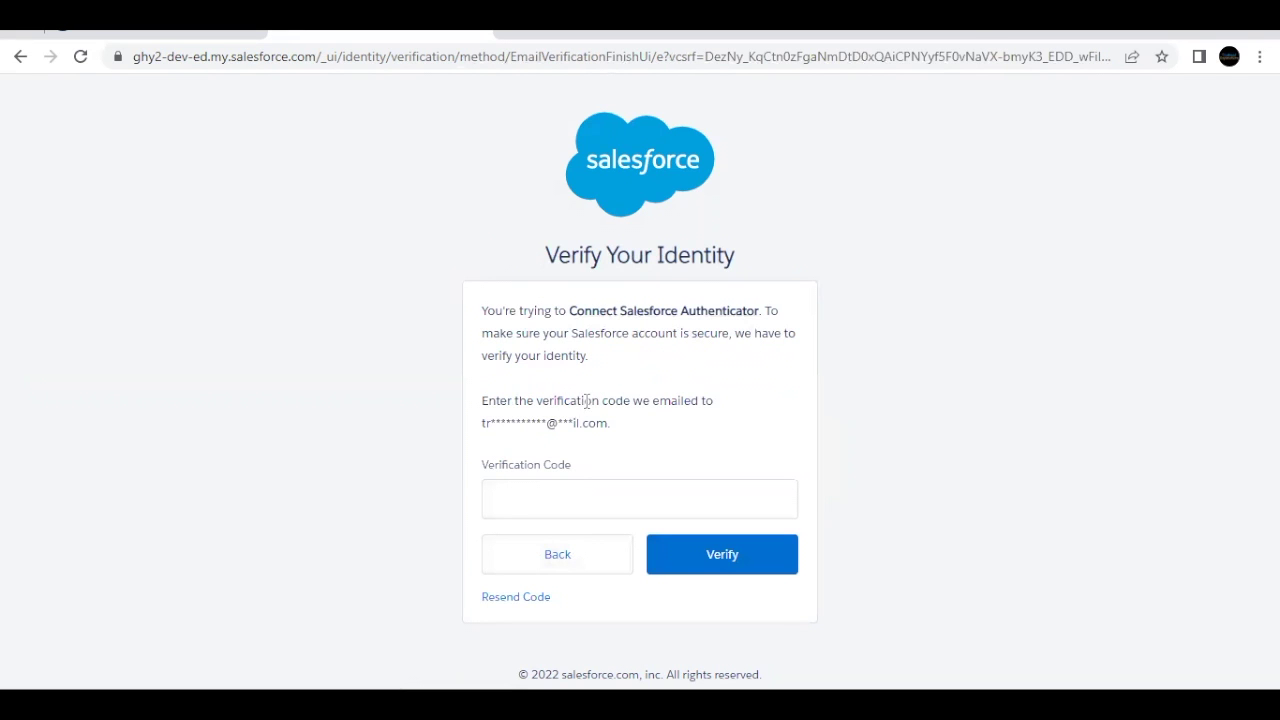
{"action": "left_click_drag", "start_coordinate": [620, 428], "coordinate": [598, 424]}
{"action": "left_click", "coordinate": [600, 424]}
{"action": "left_click", "coordinate": [15, 40]}
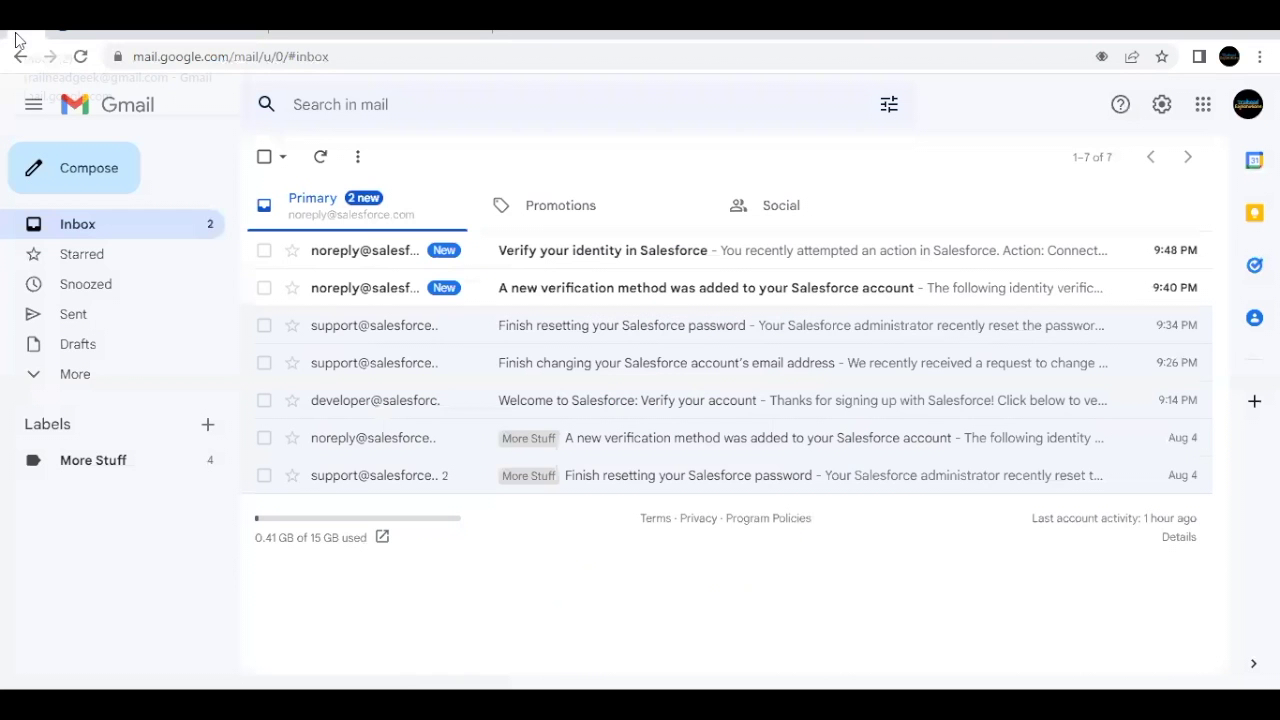
{"action": "left_click", "coordinate": [371, 258]}
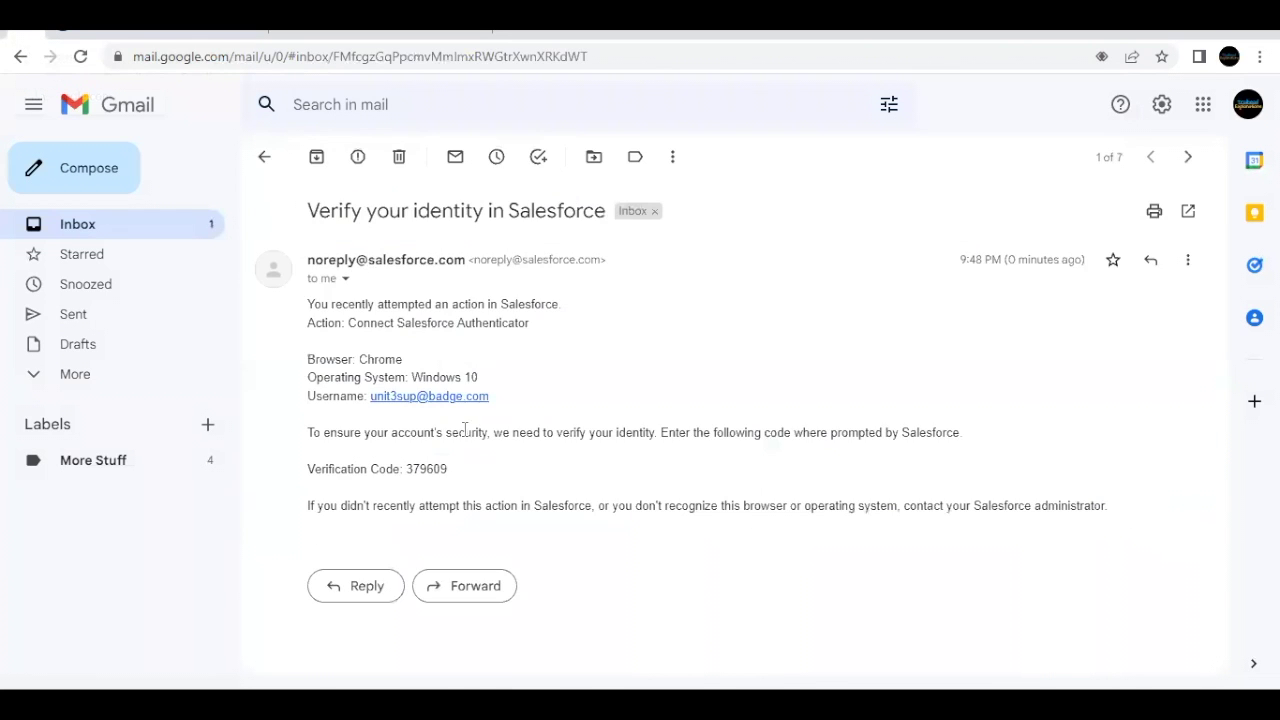
{"action": "double_click", "coordinate": [430, 468]}
{"action": "key", "text": "ctrl+c"}
{"action": "left_click", "coordinate": [296, 38]}
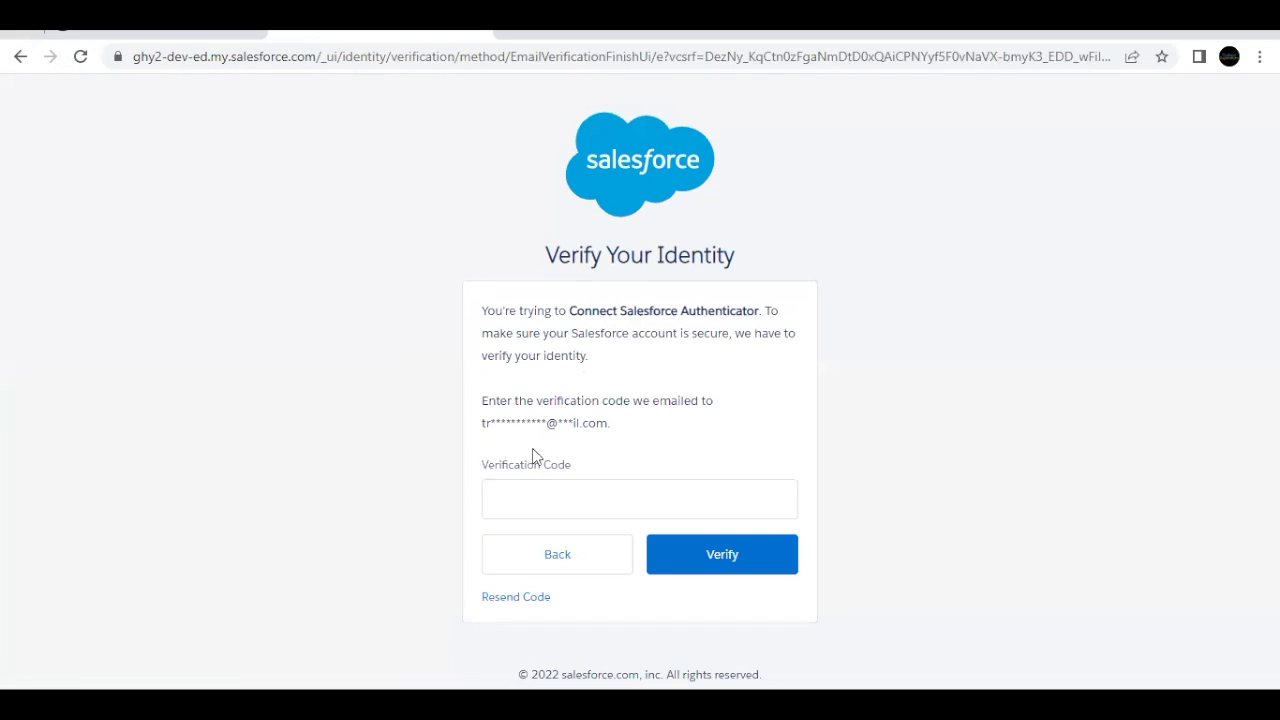
{"action": "left_click", "coordinate": [523, 489]}
{"action": "key", "text": "ctrl+v"}
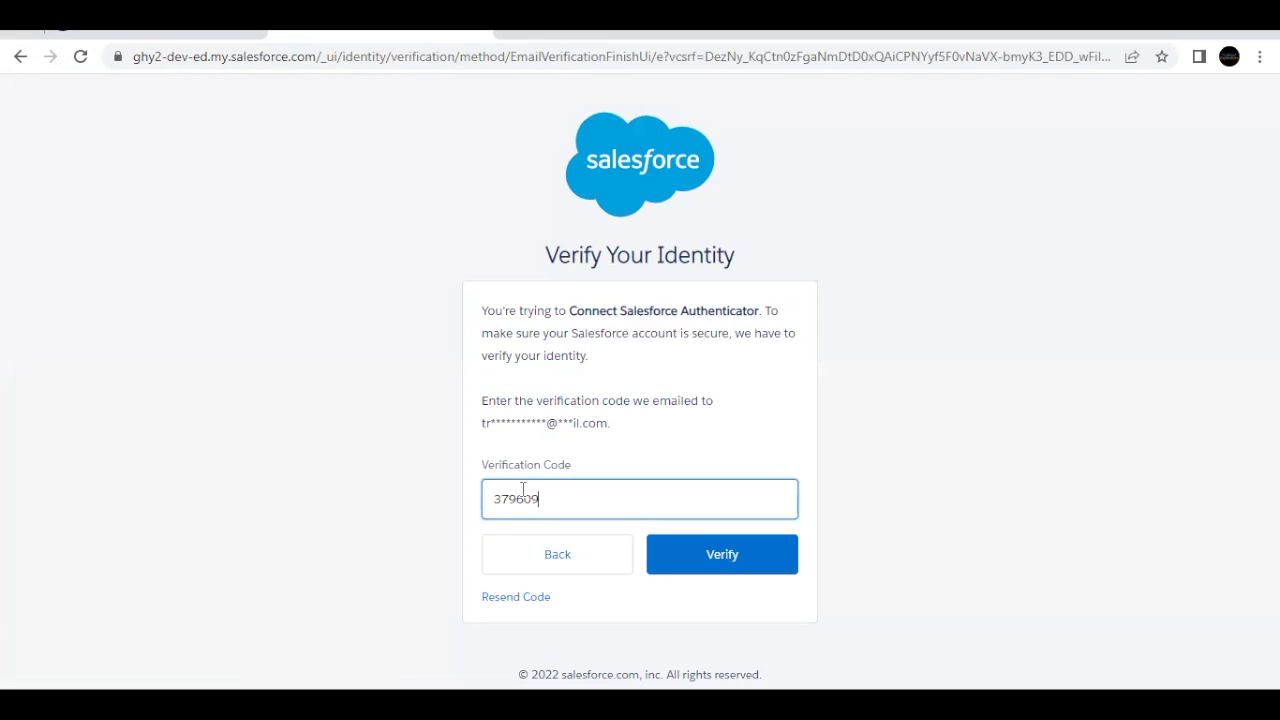
{"action": "left_click", "coordinate": [681, 554]}
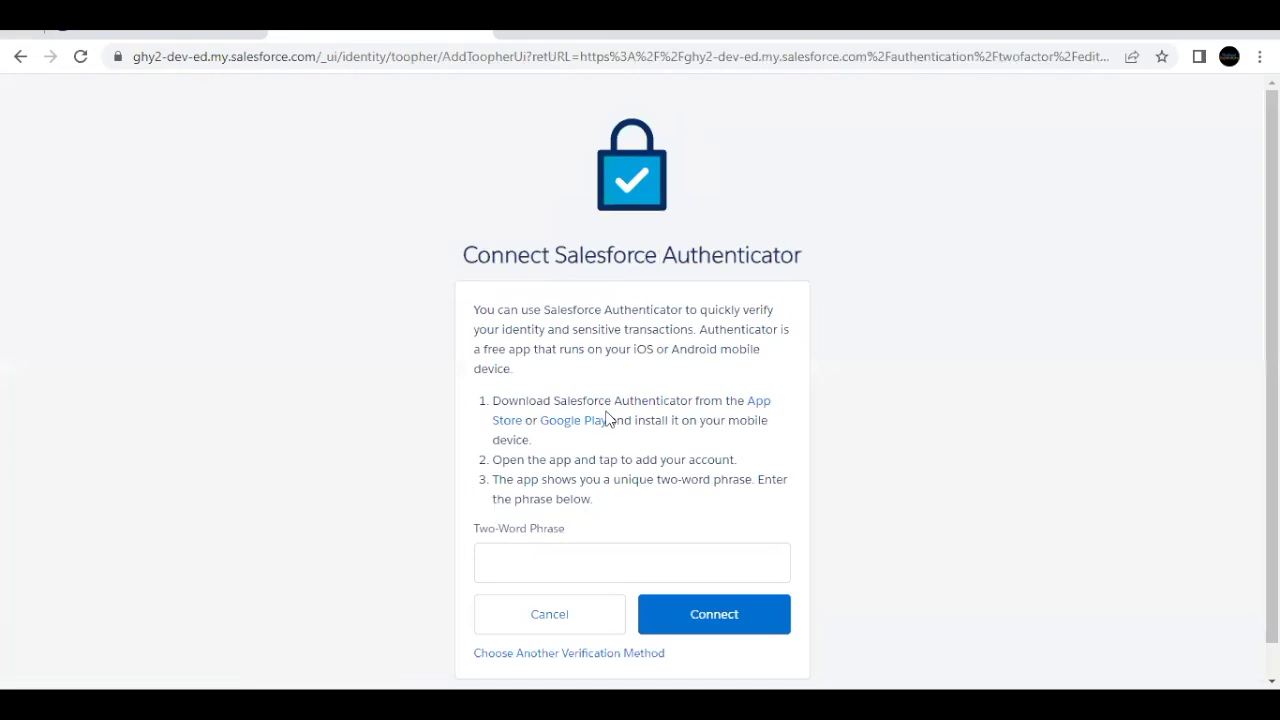
Step: Enter the app's two-word phrase and connect Salesforce Authenticator
{"action": "scroll", "coordinate": [607, 418], "scroll_direction": "down", "scroll_amount": 1}
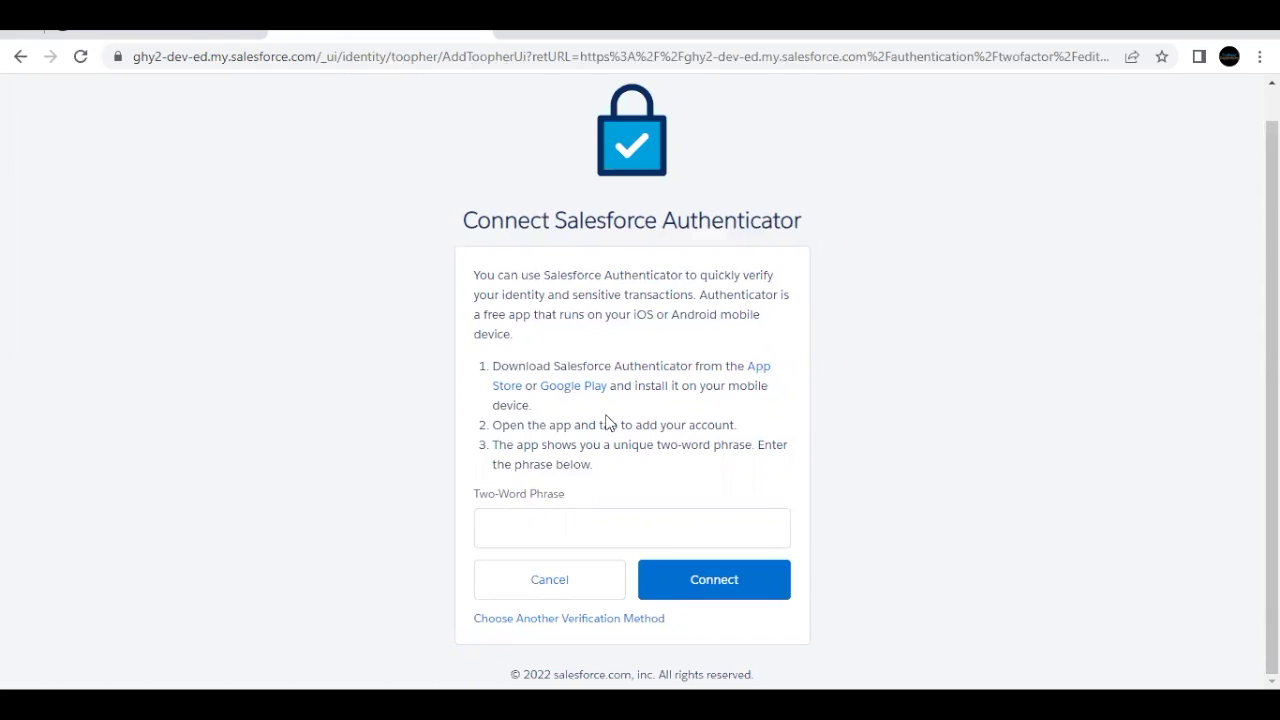
{"action": "left_click", "coordinate": [571, 535]}
{"action": "type", "text": "pink side"}
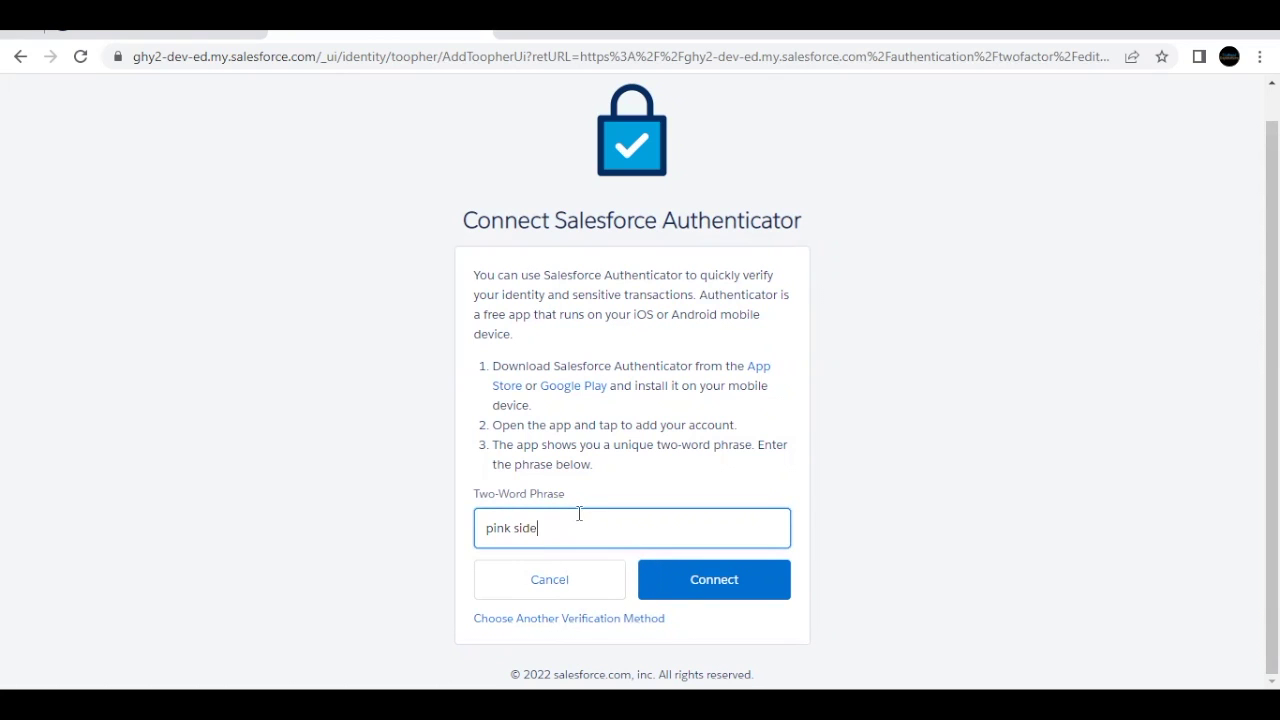
{"action": "triple_click", "coordinate": [528, 527]}
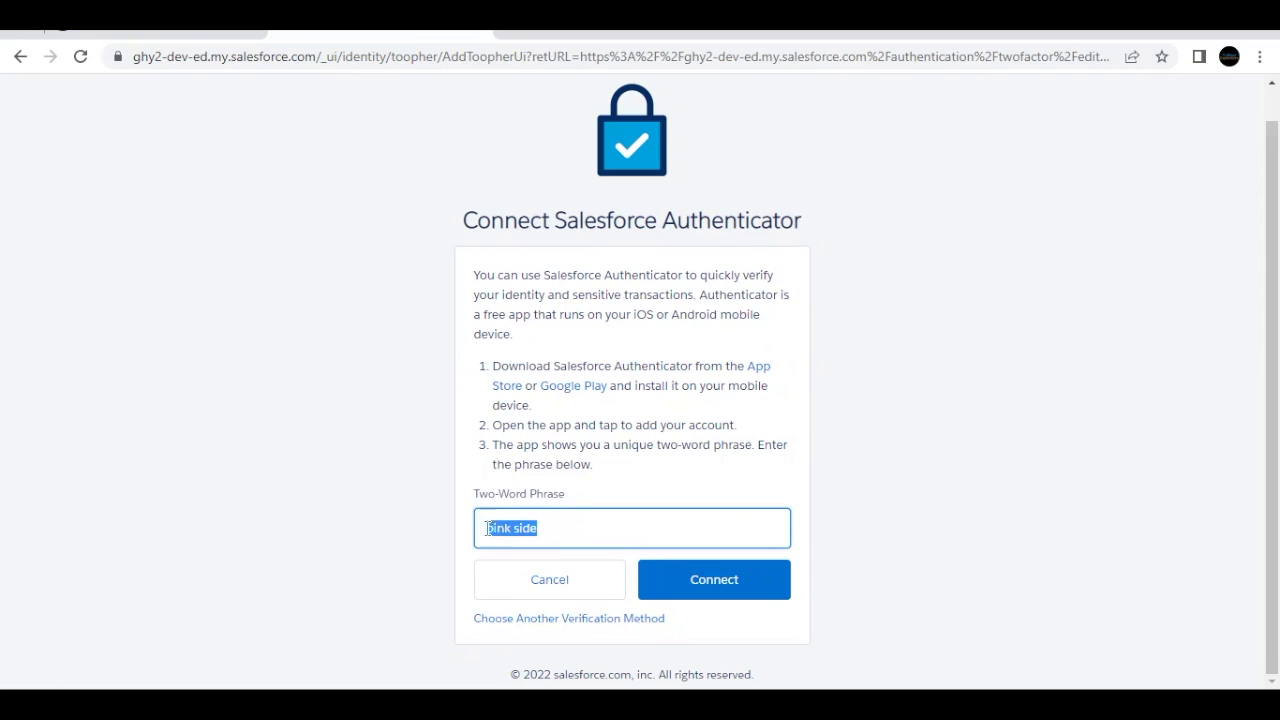
{"action": "left_click", "coordinate": [680, 583]}
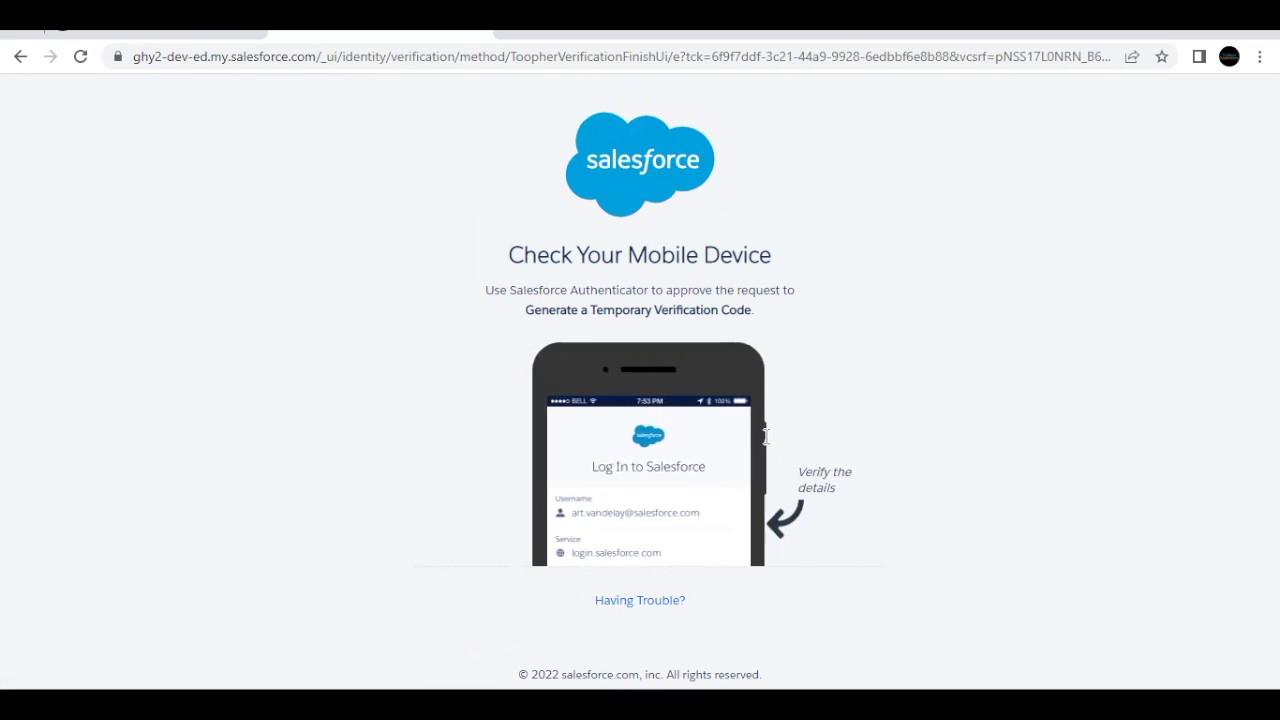
Step: Wait on Check Your Mobile Device for approval of the temporary code request
{"action": "left_click_drag", "start_coordinate": [526, 310], "coordinate": [752, 306]}
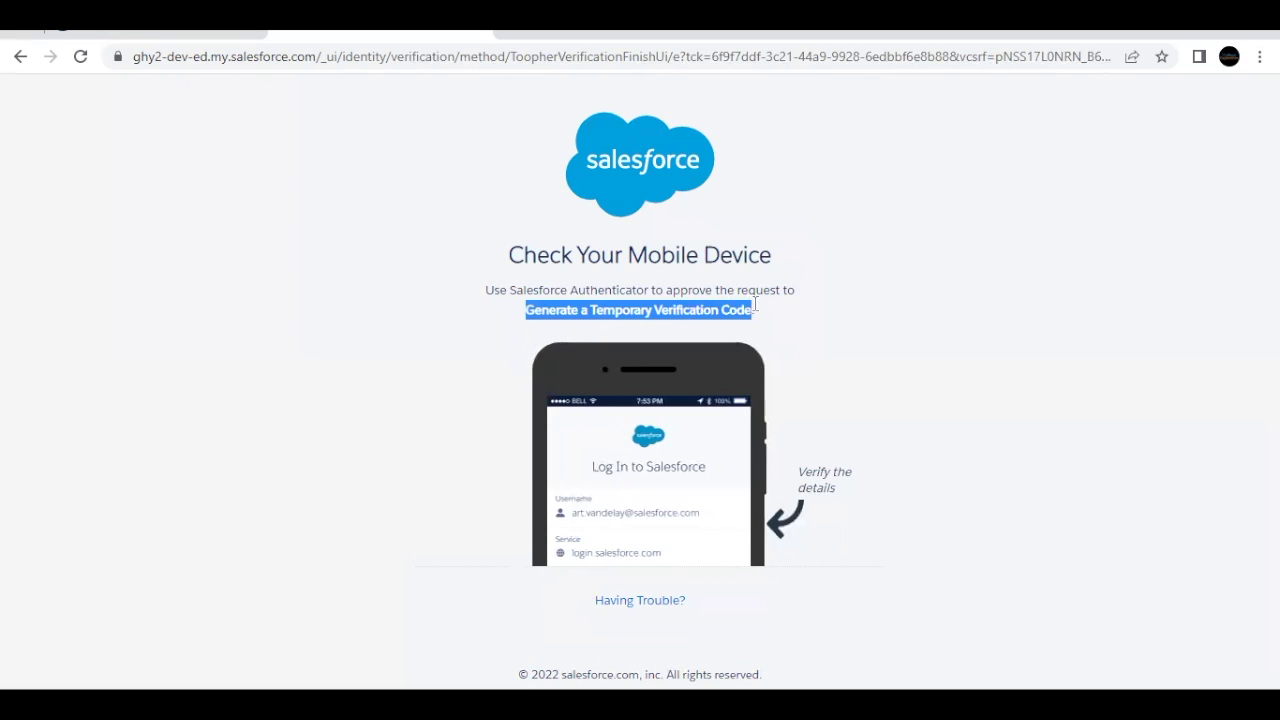
{"action": "left_click", "coordinate": [765, 310]}
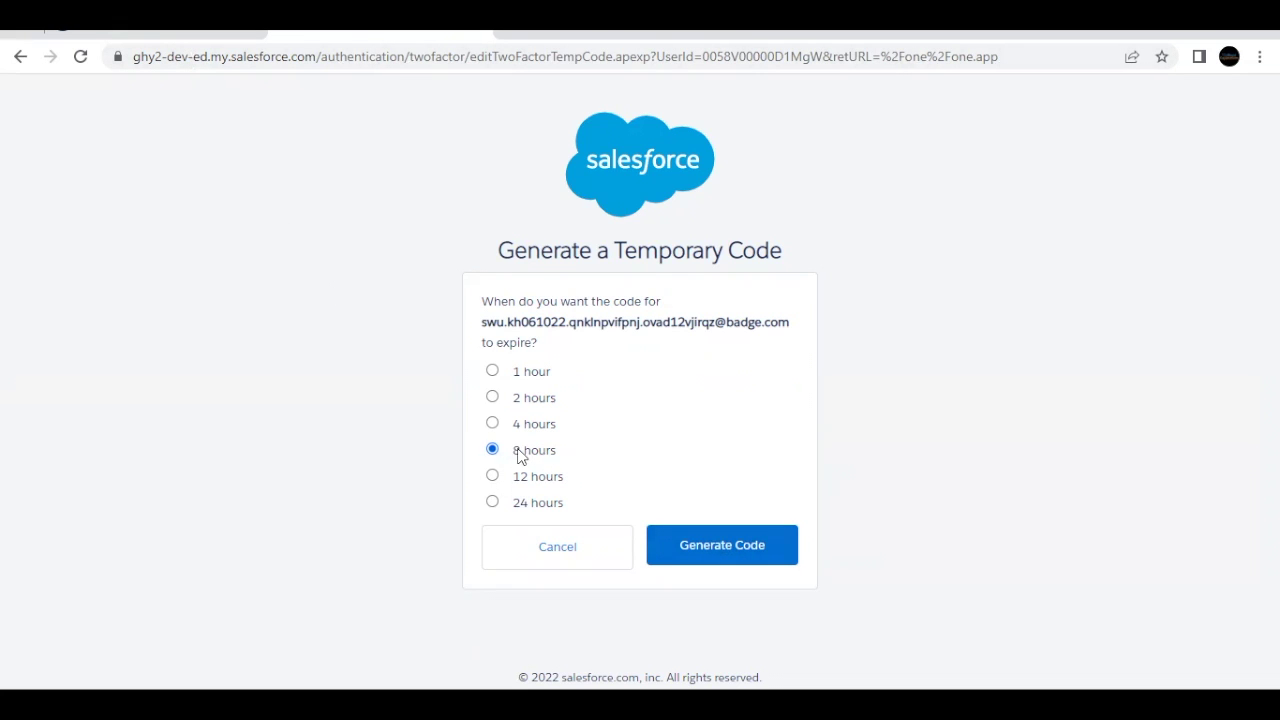
Step: Generate an 8-hour temporary verification code for the user, copy it, and finish
{"action": "left_click", "coordinate": [720, 550]}
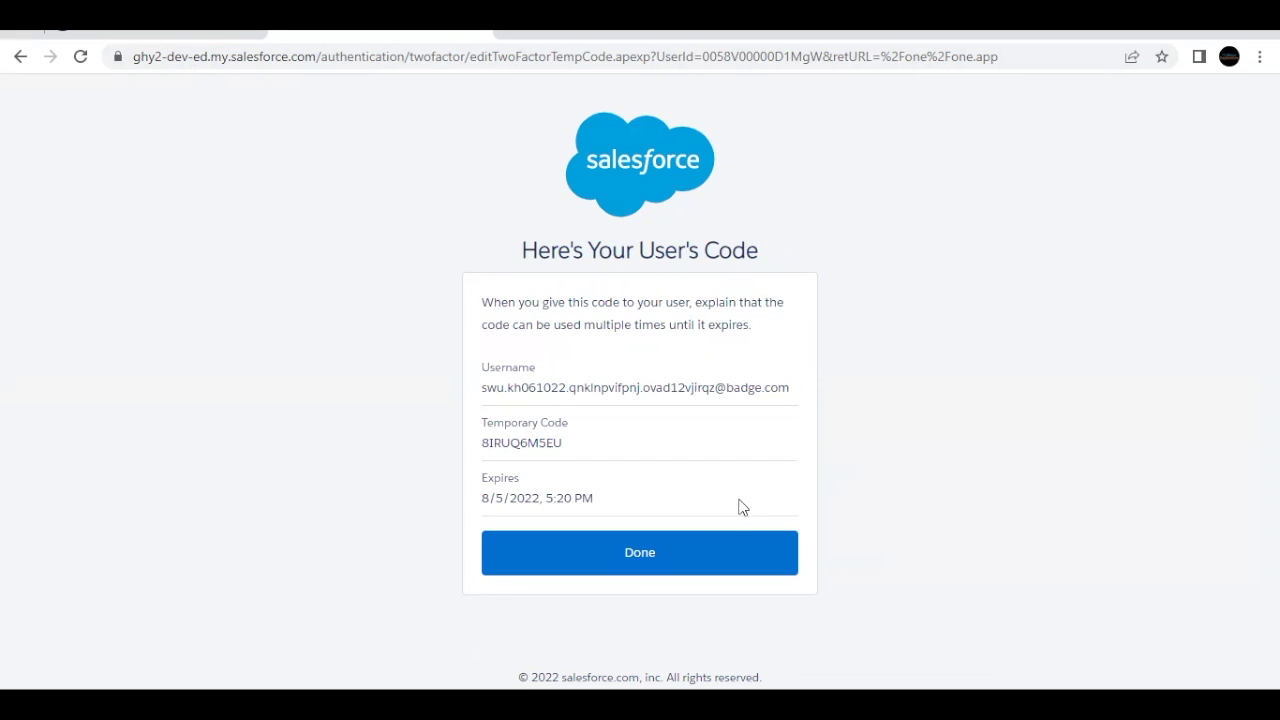
{"action": "left_click_drag", "start_coordinate": [566, 444], "coordinate": [477, 446]}
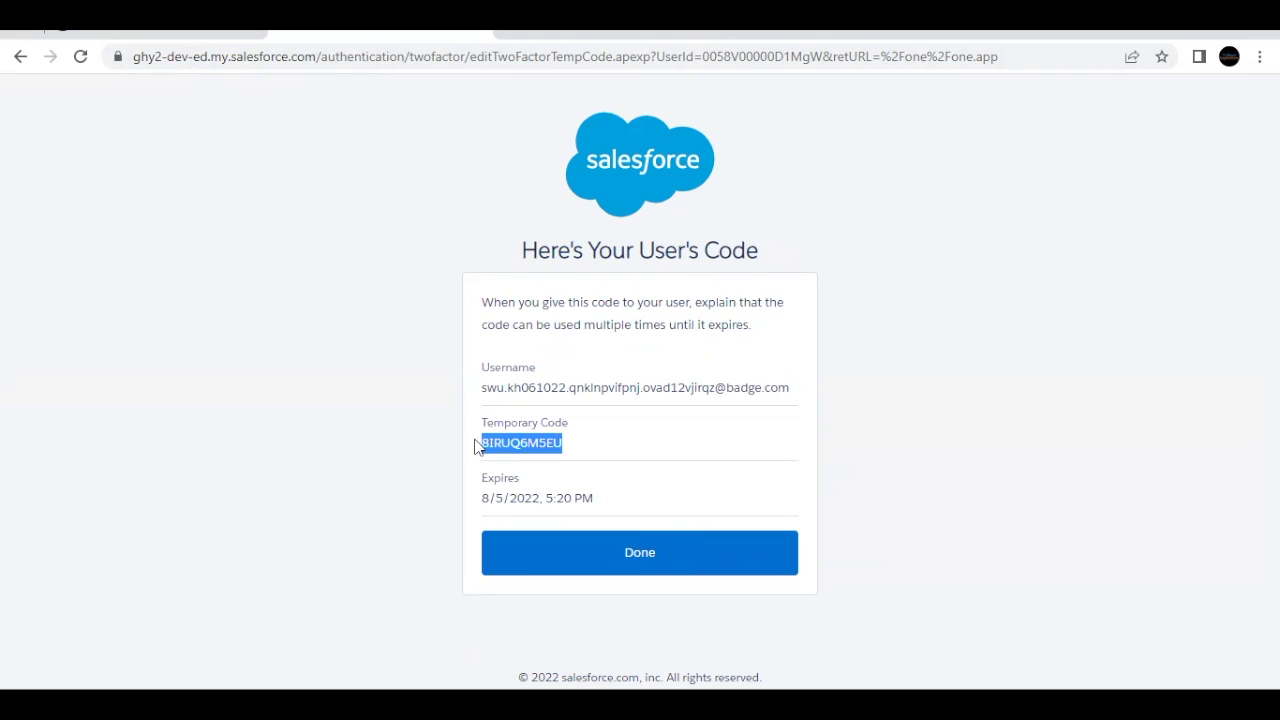
{"action": "left_click_drag", "start_coordinate": [487, 388], "coordinate": [775, 385]}
{"action": "left_click", "coordinate": [700, 386]}
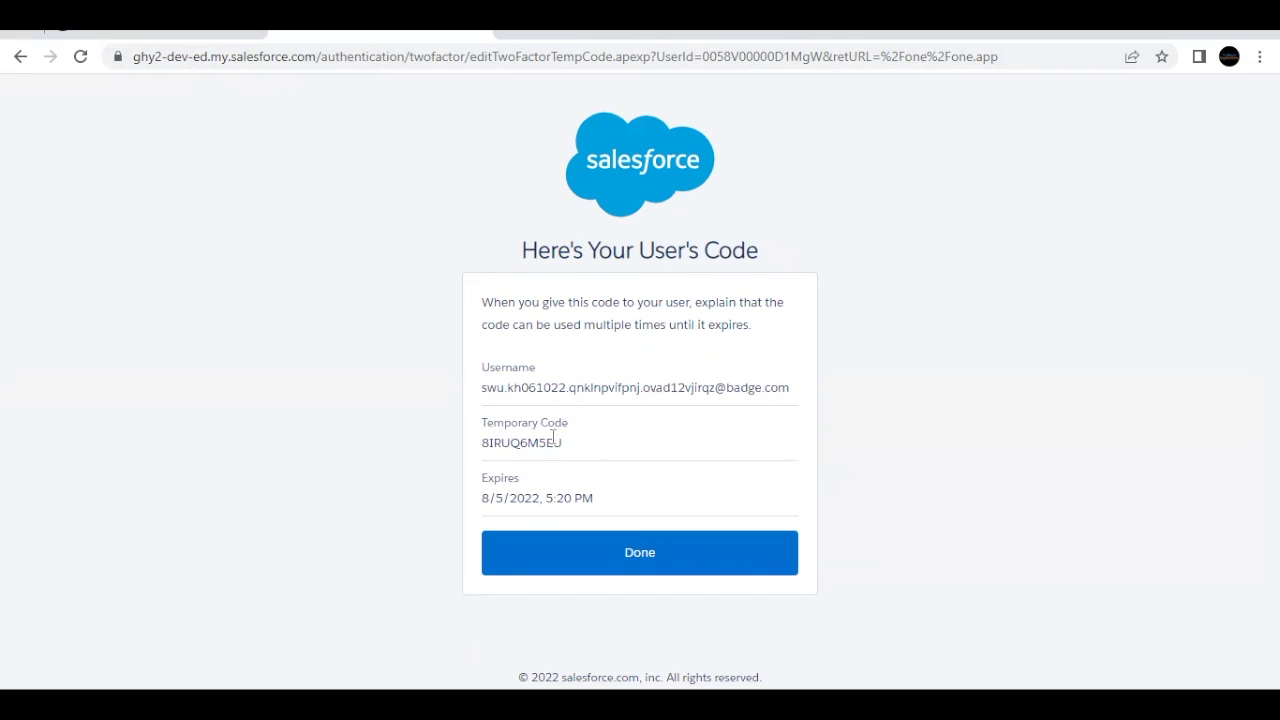
{"action": "left_click_drag", "start_coordinate": [564, 443], "coordinate": [472, 452]}
{"action": "key", "text": "ctrl+c"}
{"action": "left_click", "coordinate": [578, 555]}
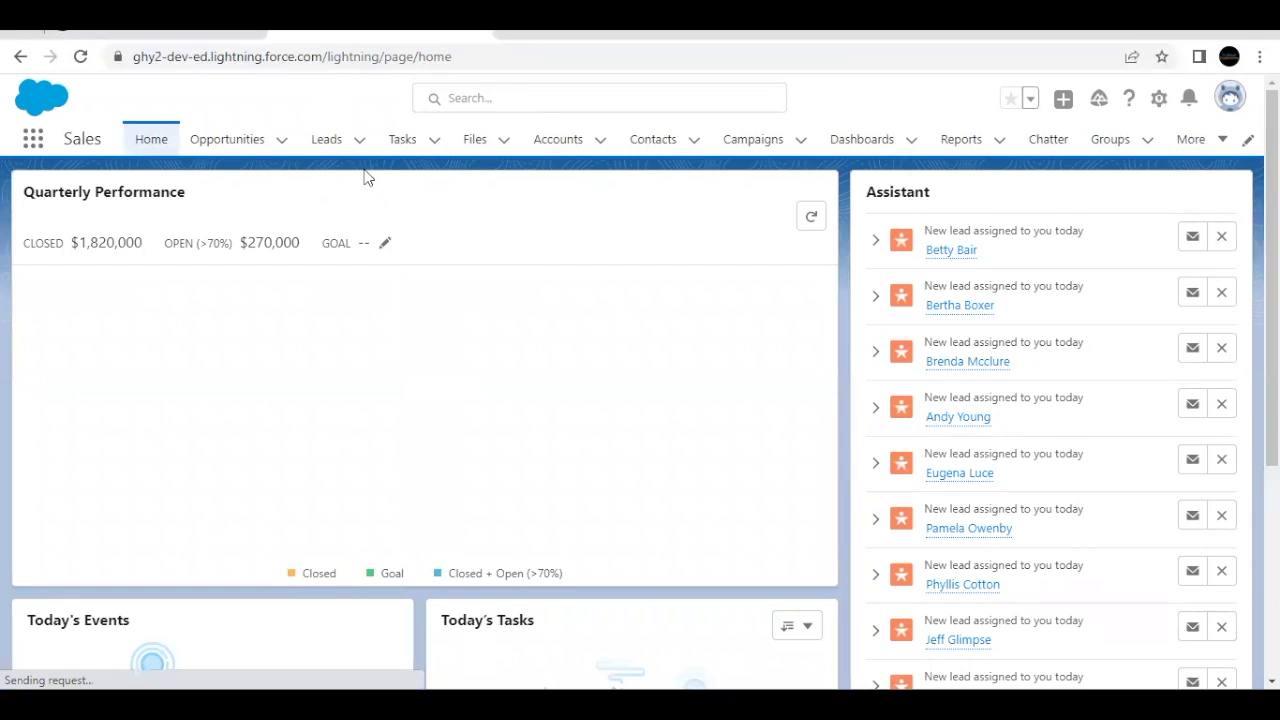
Step: Log the admin out of Salesforce from the profile menu
{"action": "left_click", "coordinate": [199, 38]}
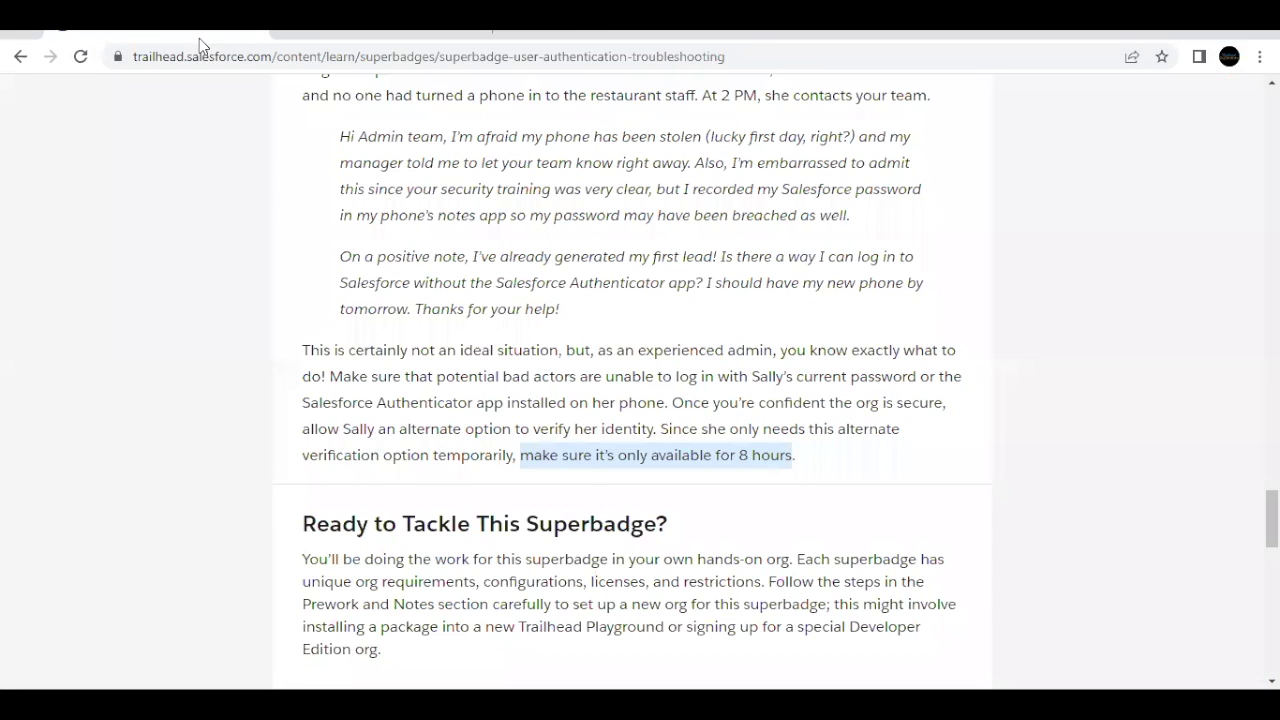
{"action": "left_click", "coordinate": [313, 32]}
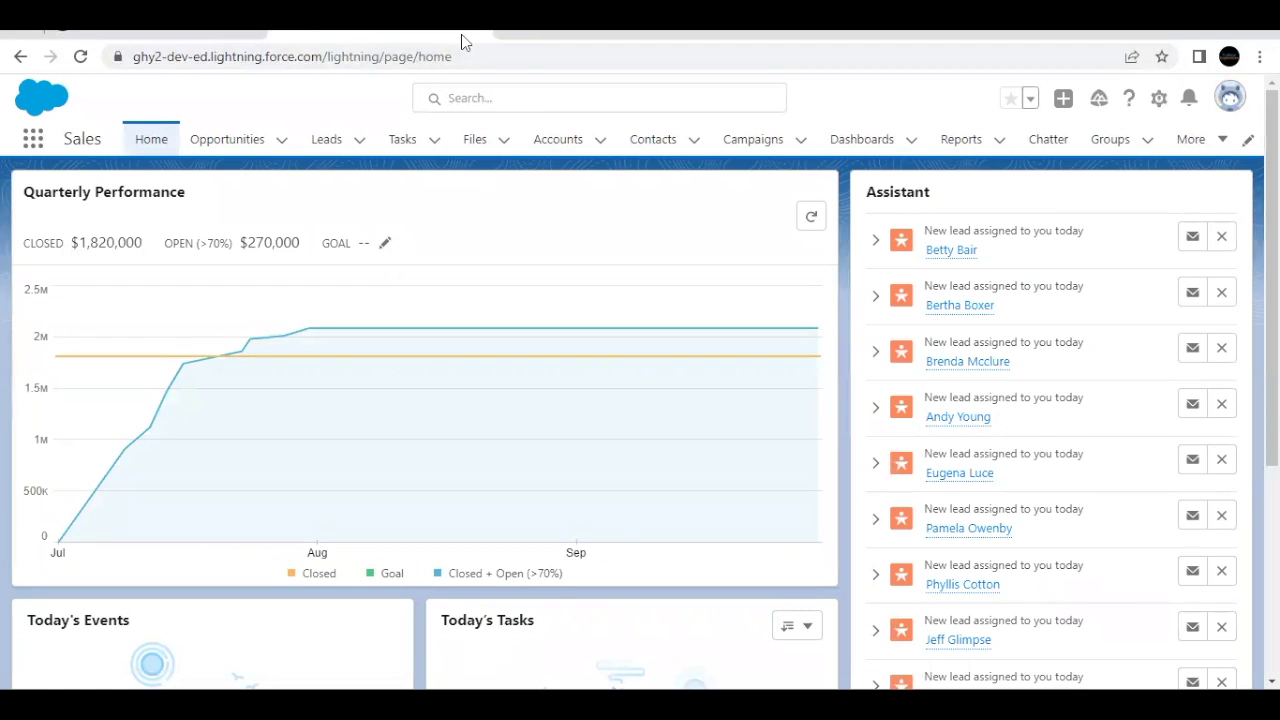
{"action": "left_click", "coordinate": [222, 40]}
{"action": "right_click", "coordinate": [218, 38]}
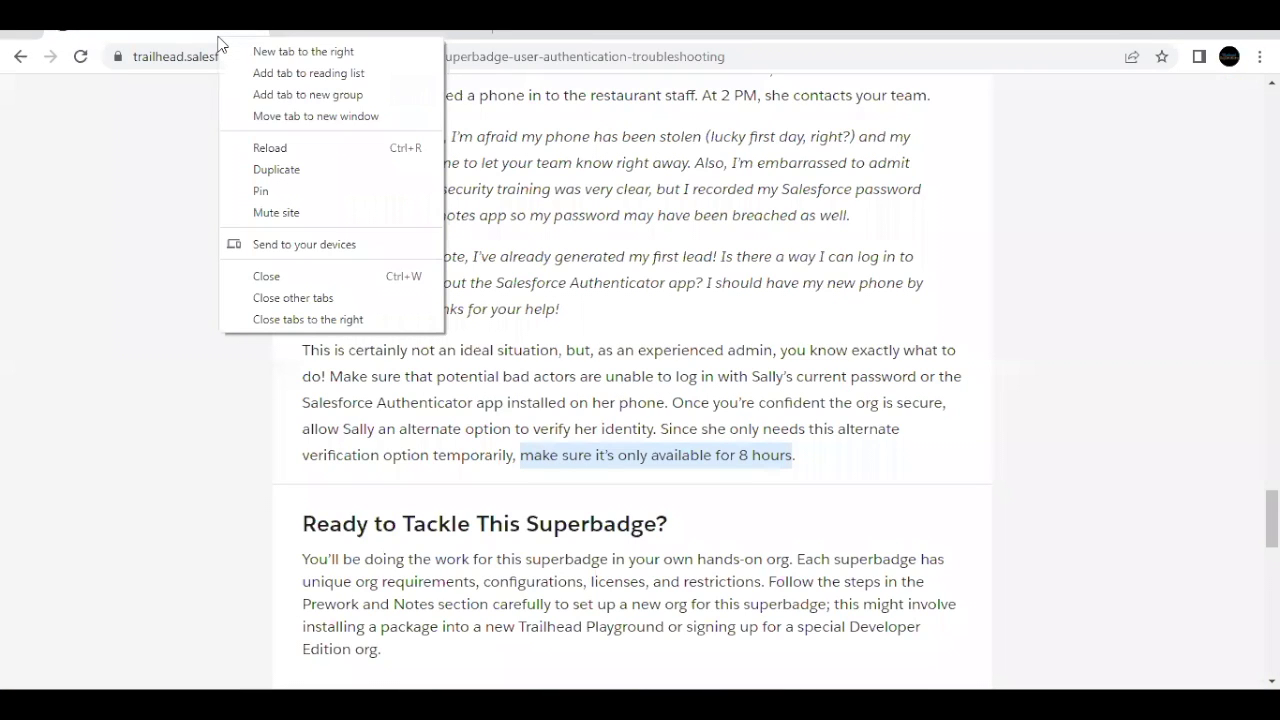
{"action": "left_click", "coordinate": [448, 32]}
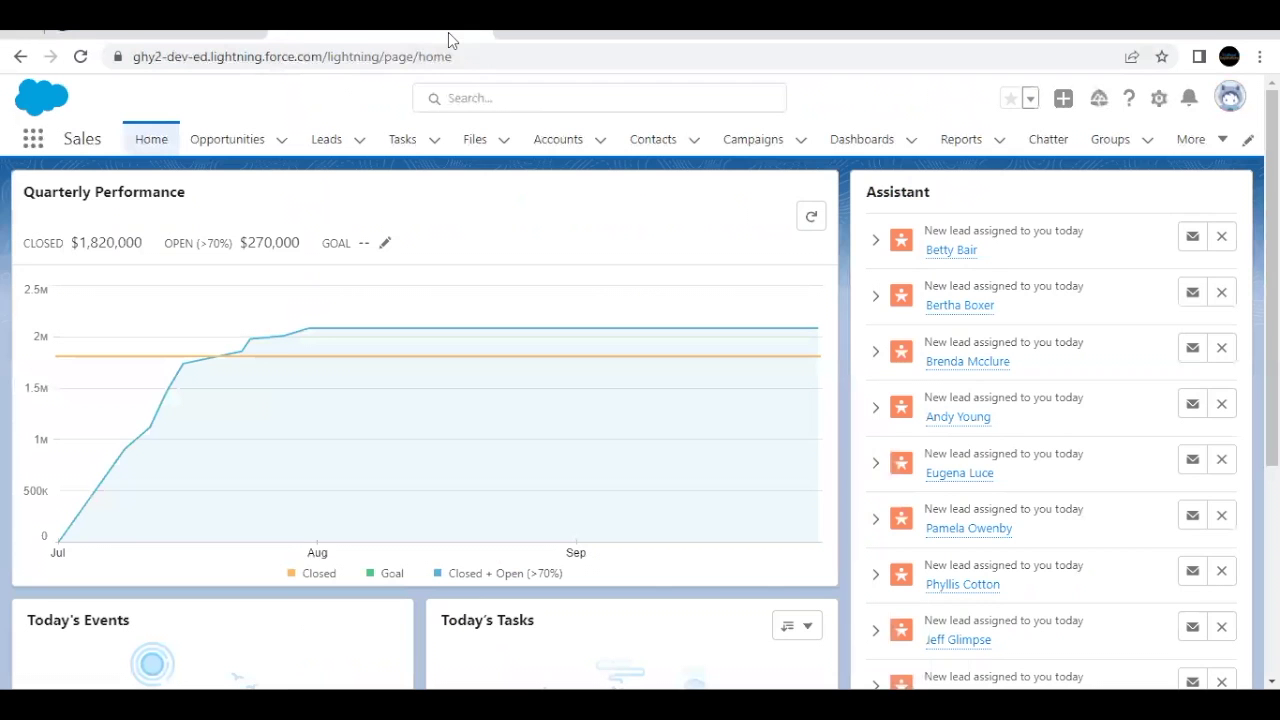
{"action": "left_click", "coordinate": [1232, 100]}
{"action": "left_click", "coordinate": [1073, 207]}
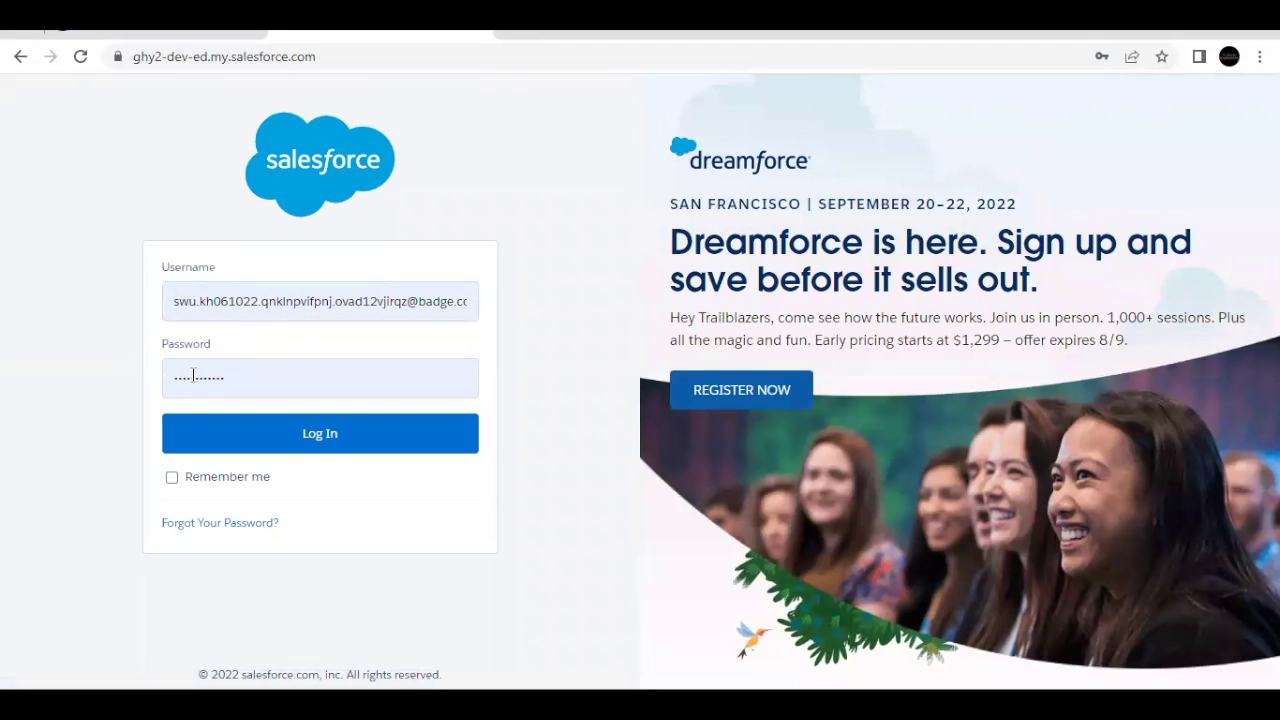
Step: Log in as the user and verify with the pasted temporary code
{"action": "left_click", "coordinate": [278, 444]}
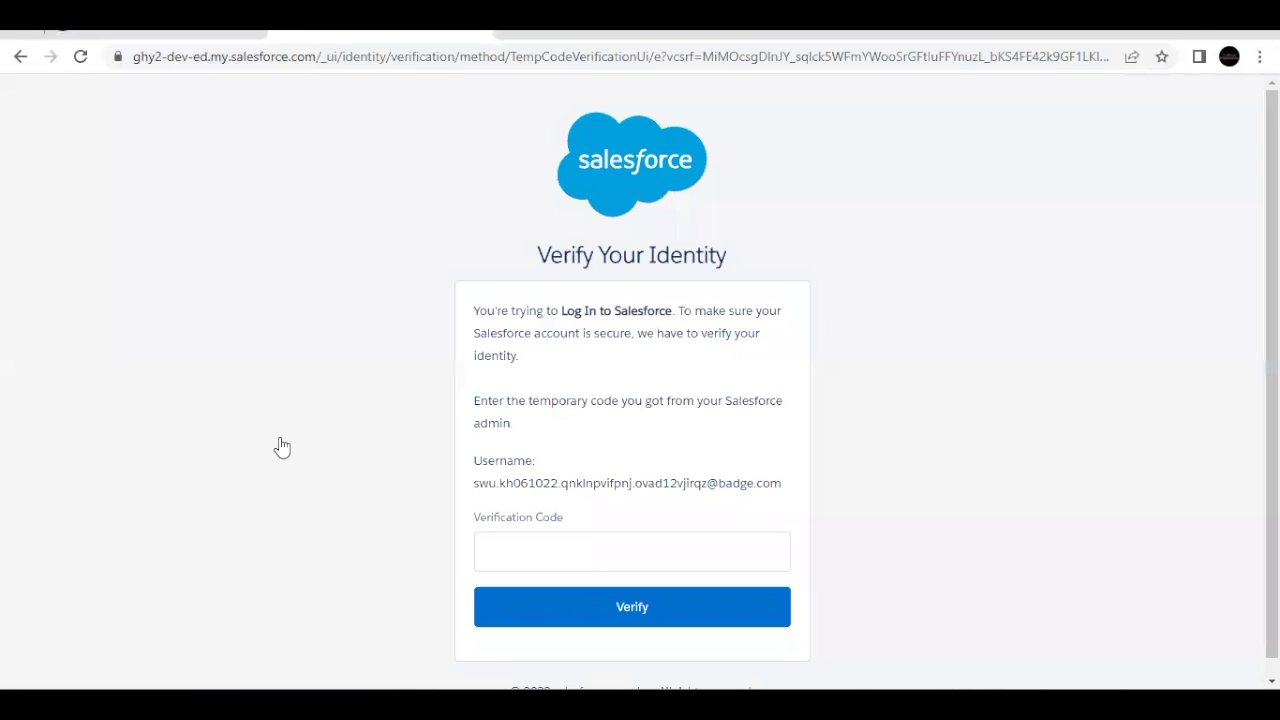
{"action": "scroll", "coordinate": [280, 446], "scroll_direction": "down", "scroll_amount": 1}
{"action": "left_click", "coordinate": [494, 522]}
{"action": "key", "text": "ctrl+v"}
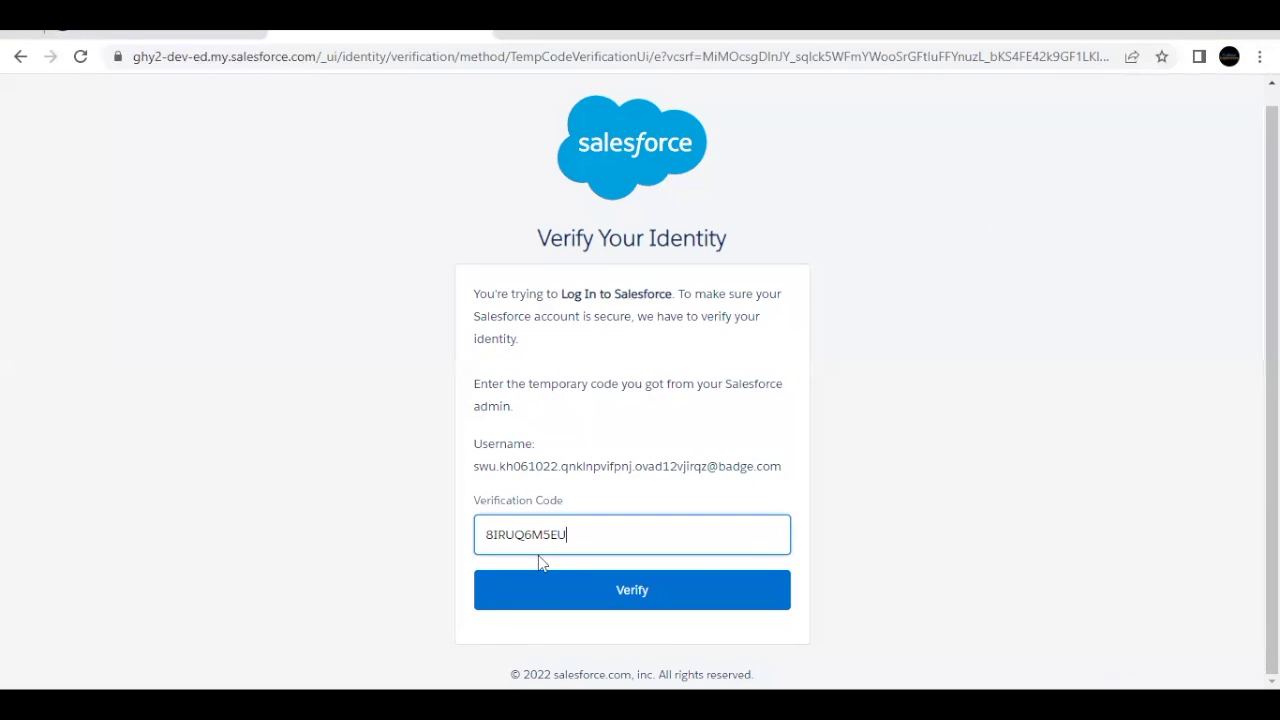
{"action": "left_click", "coordinate": [541, 587]}
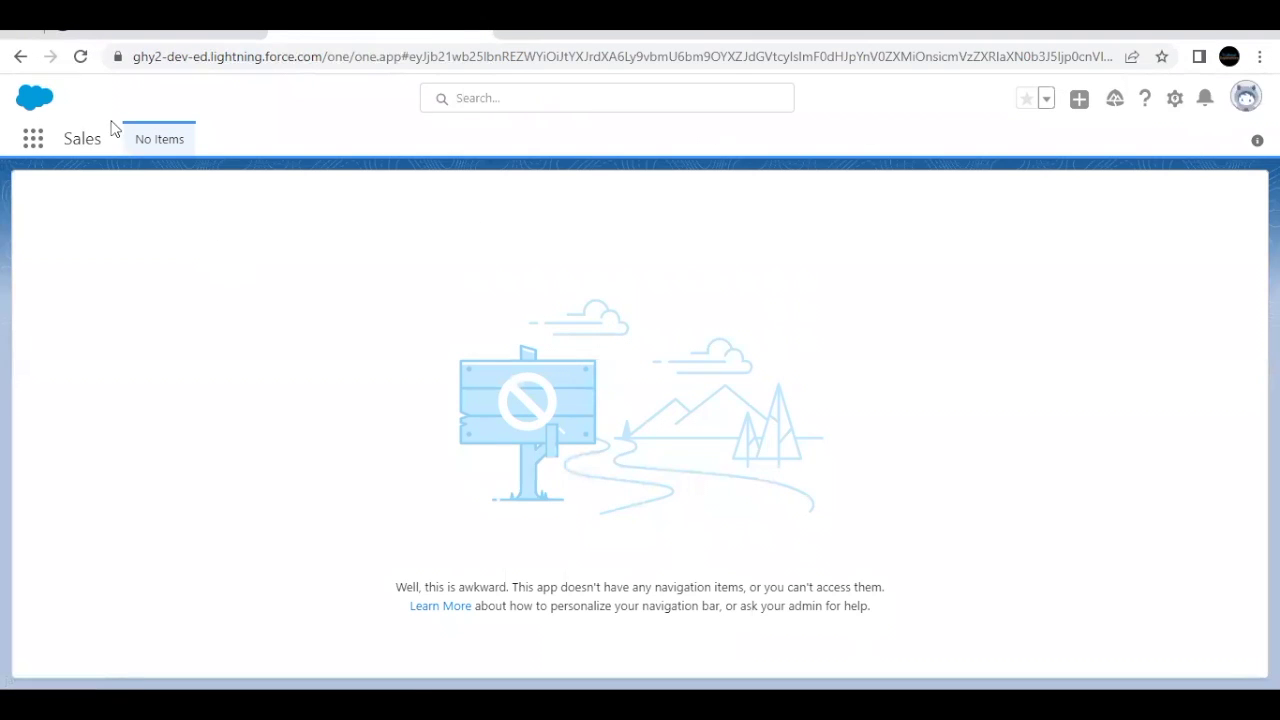
{"action": "left_click", "coordinate": [100, 37]}
Step: Run Check Challenge on step 3, Stolen Phone, in the Trailhead superbadge
{"action": "scroll", "coordinate": [428, 422], "scroll_direction": "down", "scroll_amount": 9}
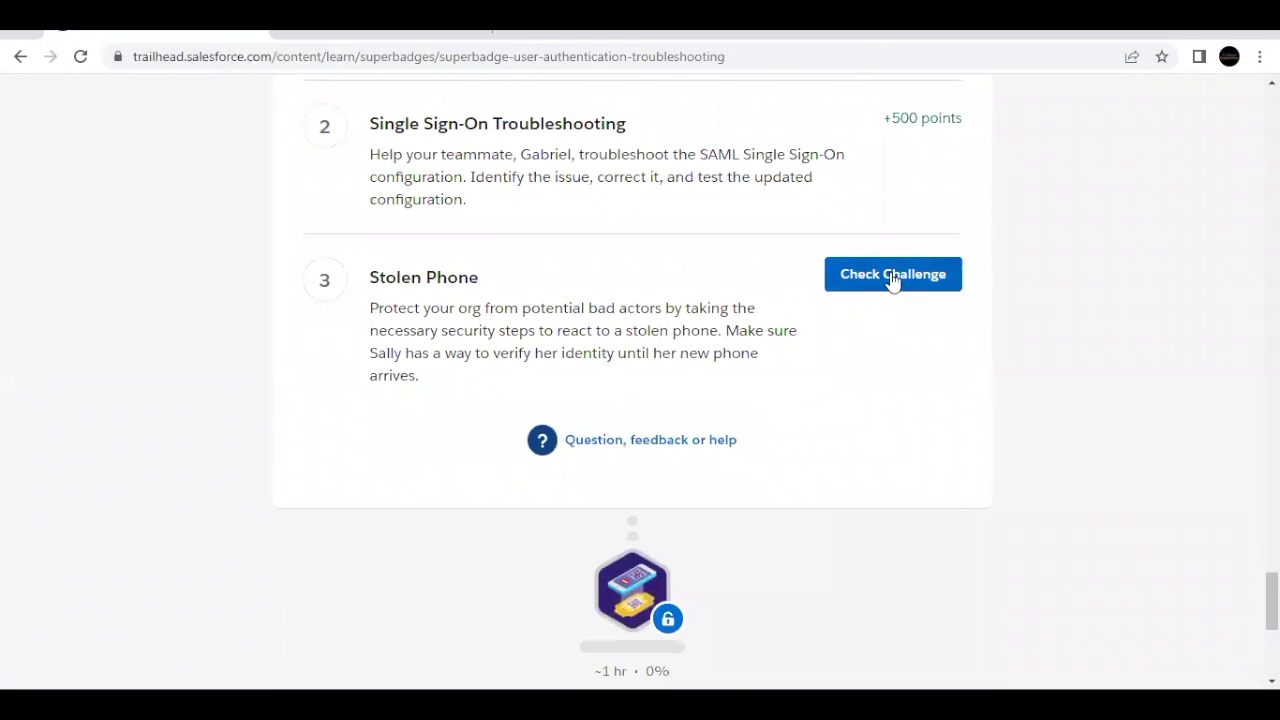
{"action": "left_click", "coordinate": [893, 276]}
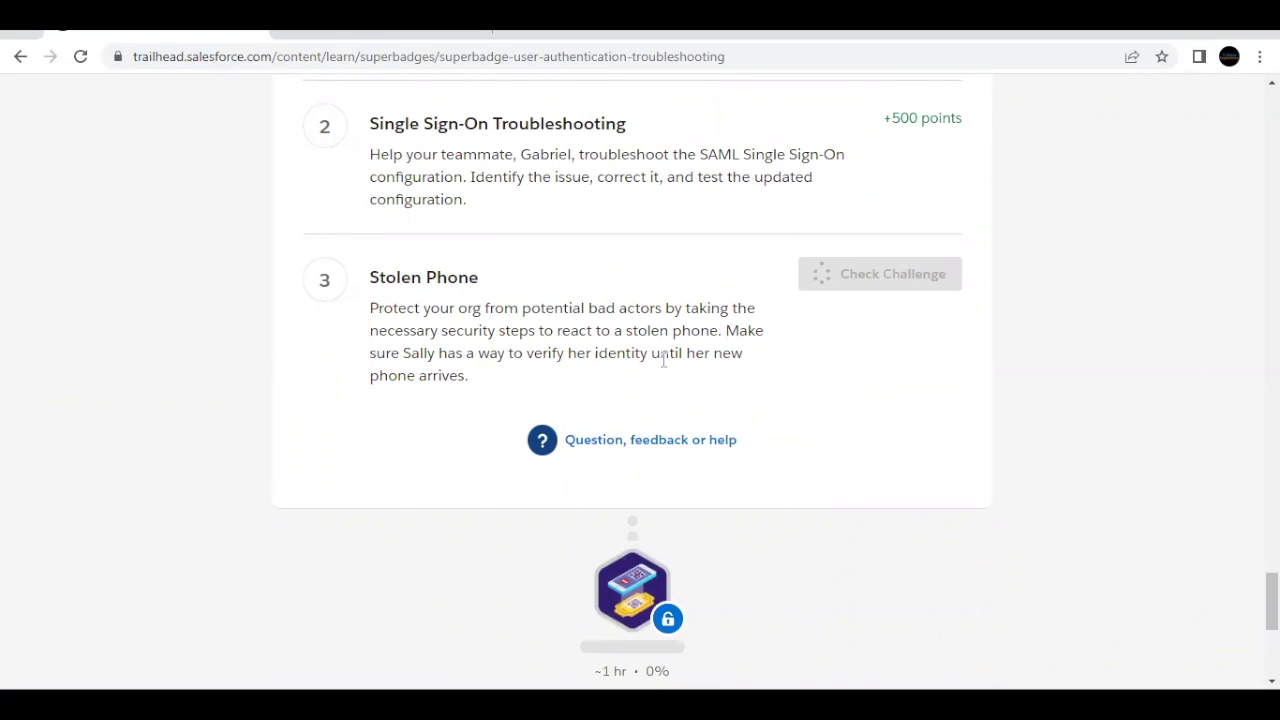